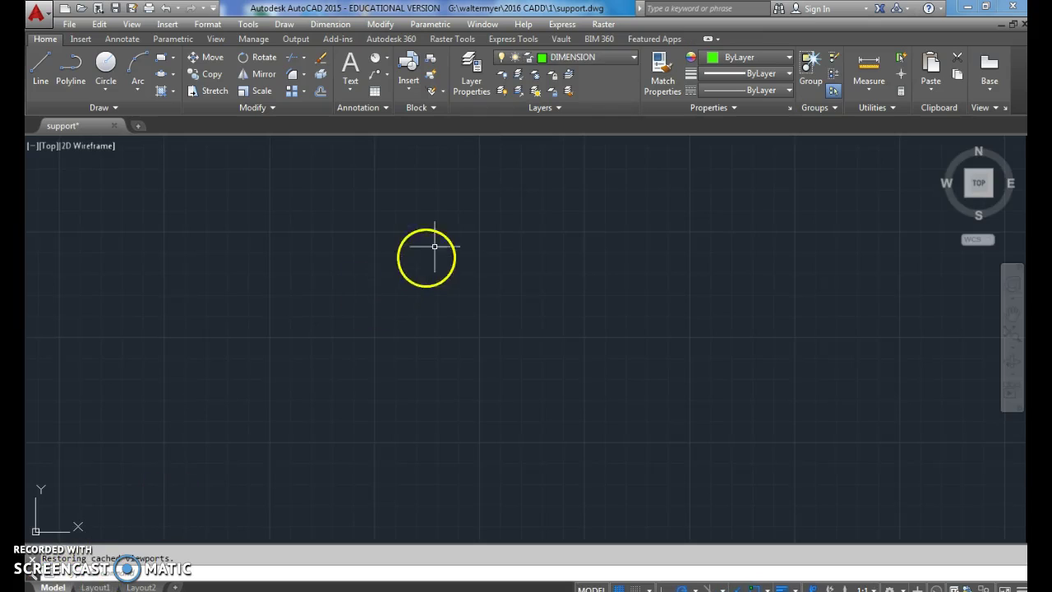
Step: Make OBJECT the current layer and draw a vertical line 1.5 long upward from a point in the lower drawing area
click(604, 57)
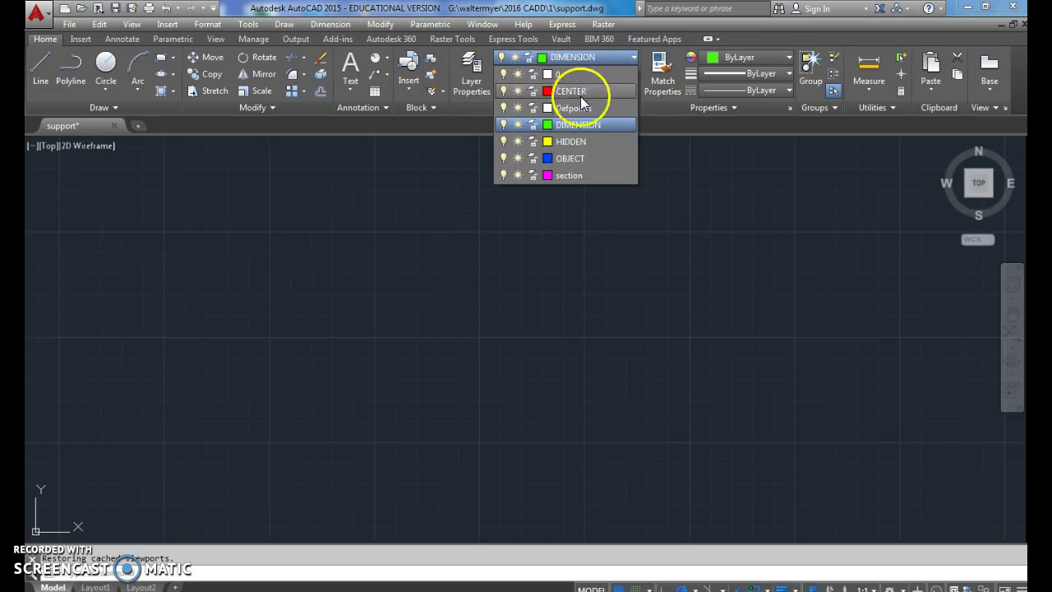
click(596, 159)
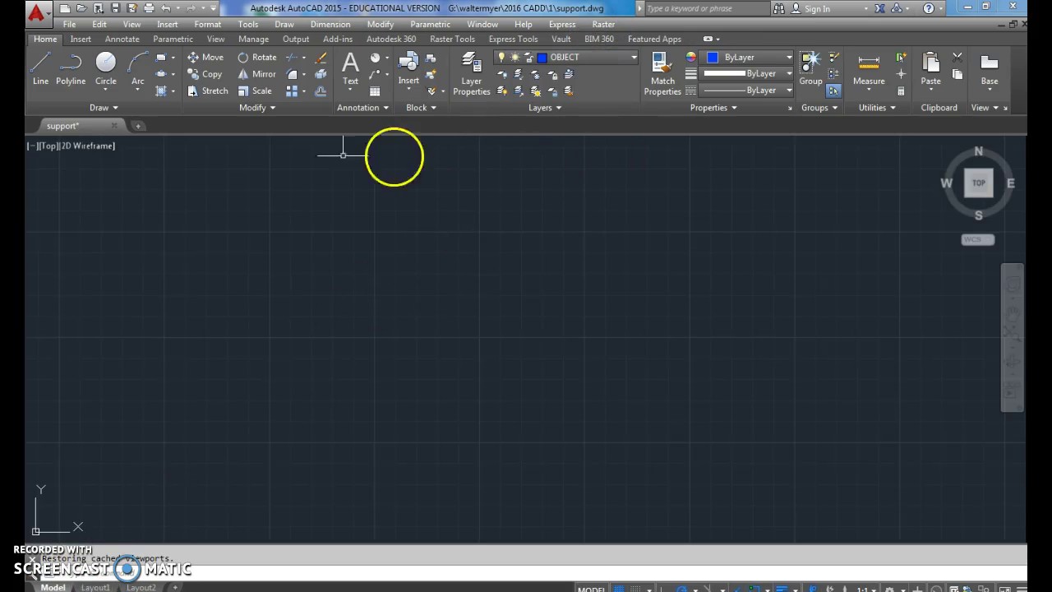
click(41, 64)
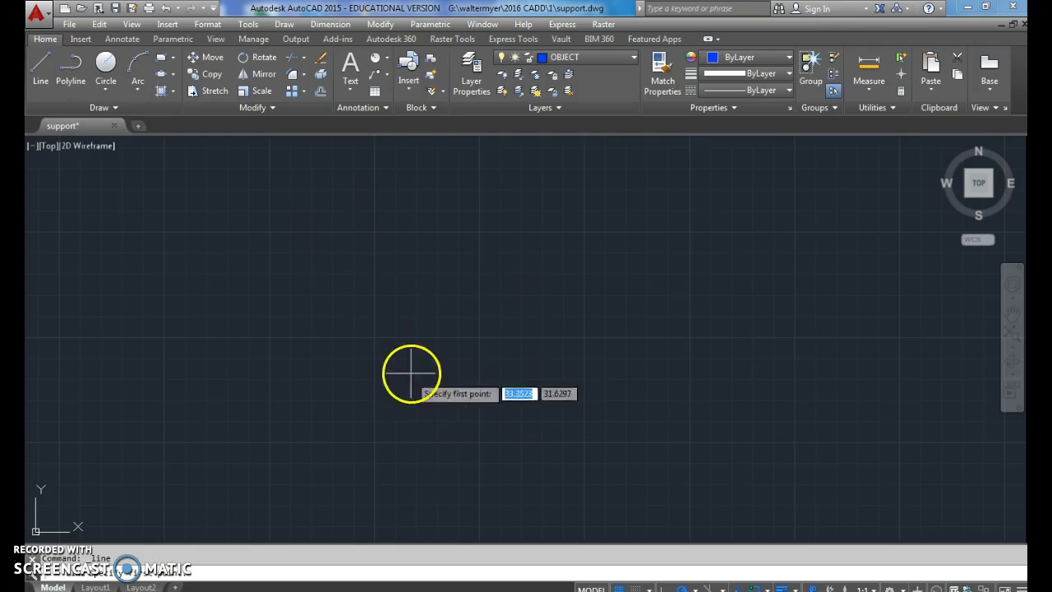
click(431, 487)
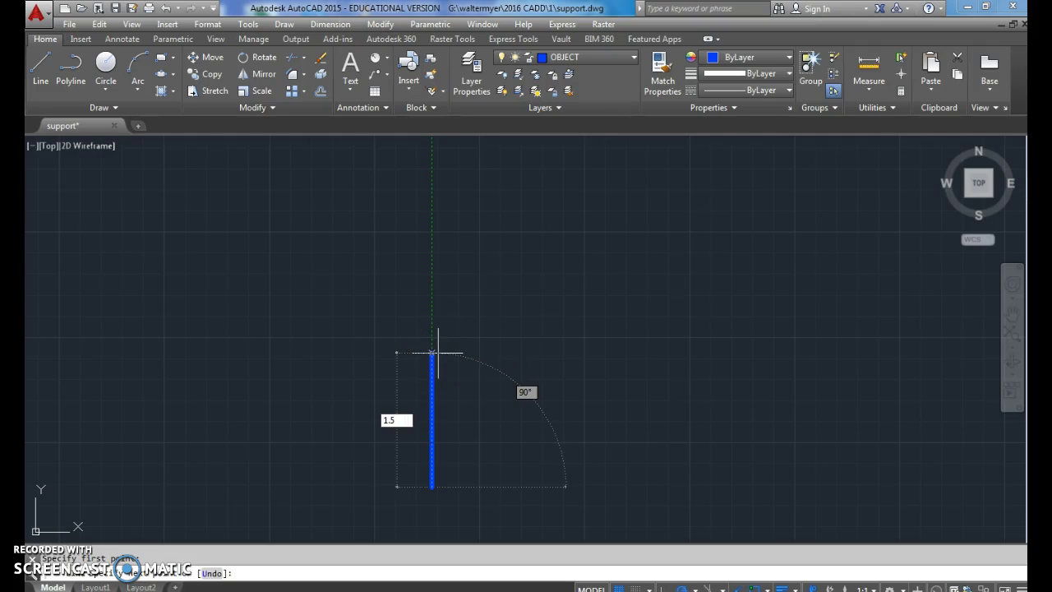
text(1.5)
key(Return)
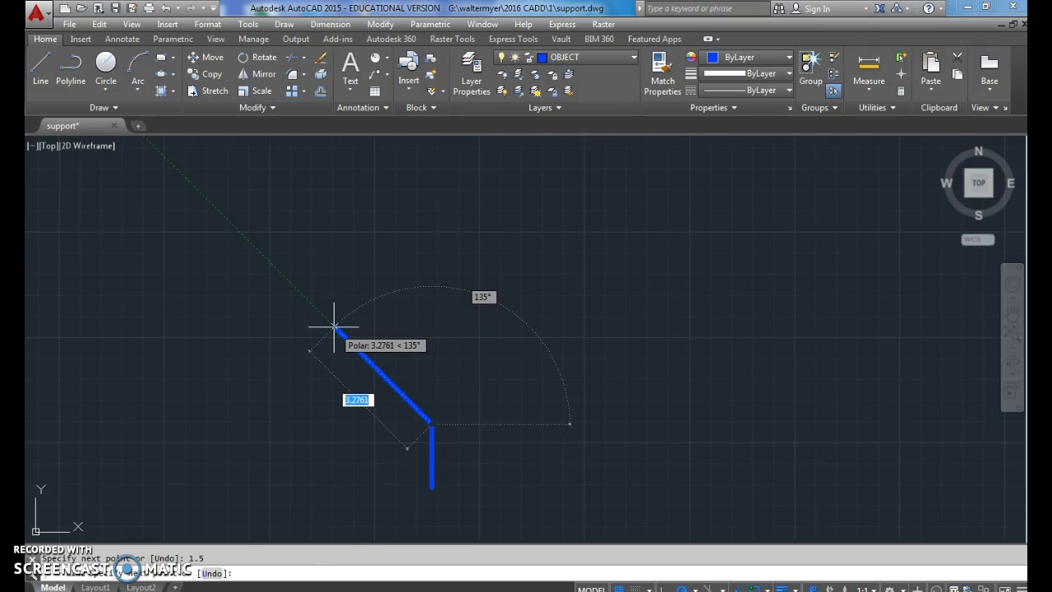
Step: Continue the line up and to the left at 135° with consecutive segments of 1, 1 and 5/8
text(1)
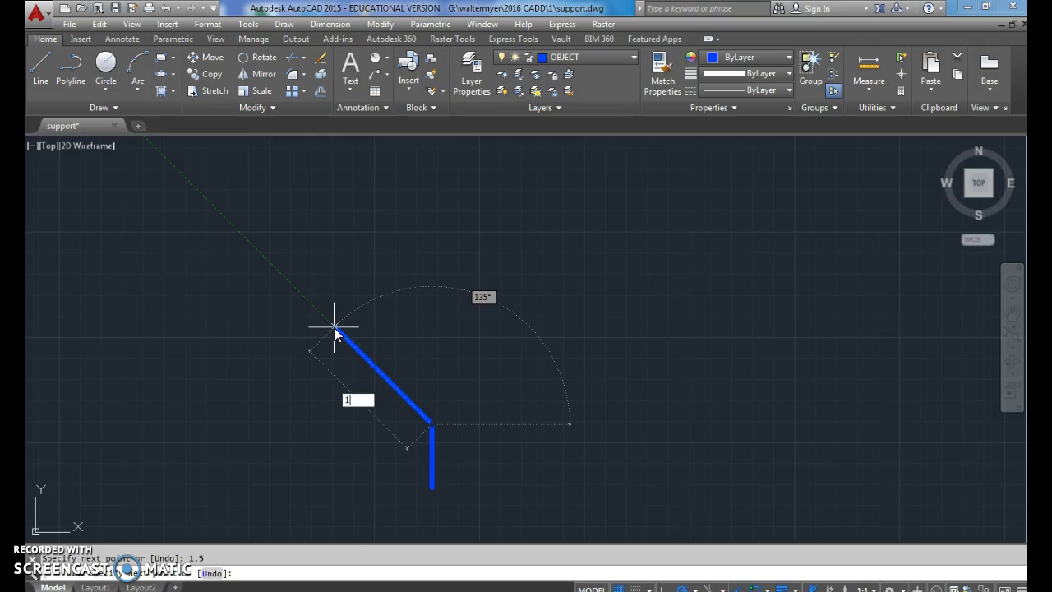
key(Return)
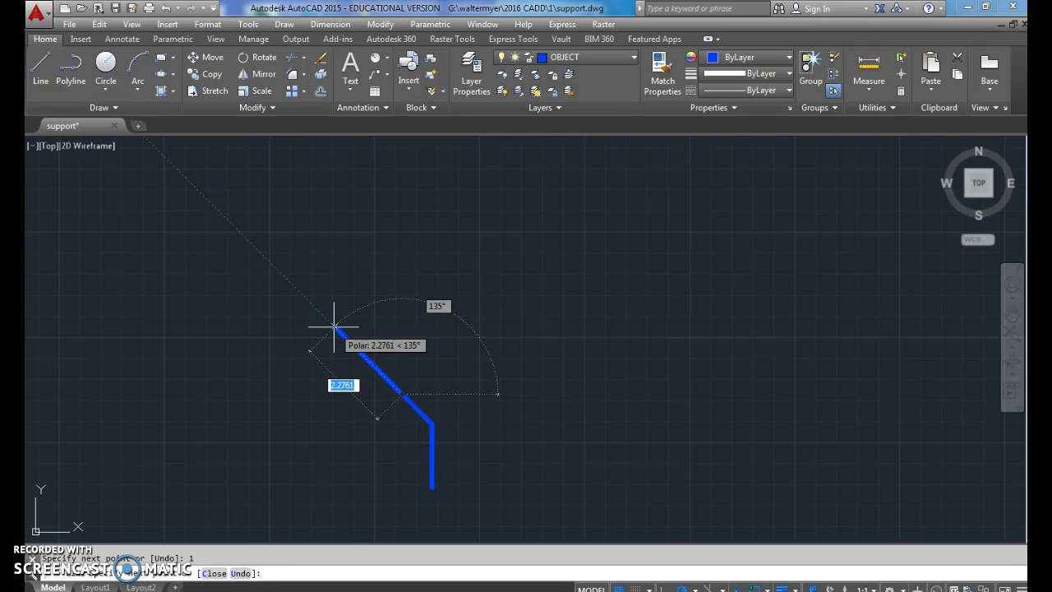
text(1)
key(Return)
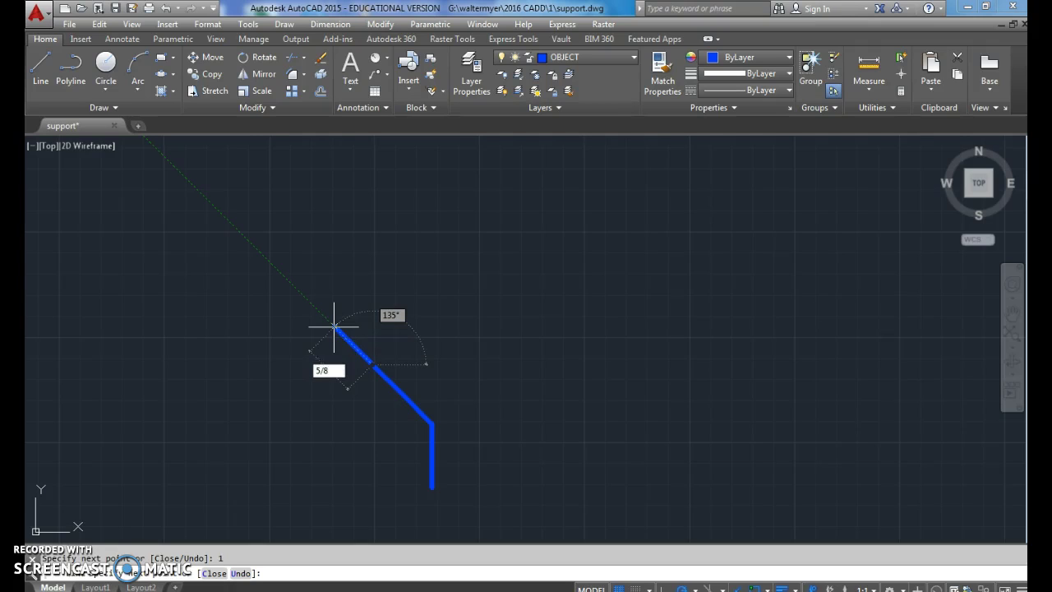
key(Return)
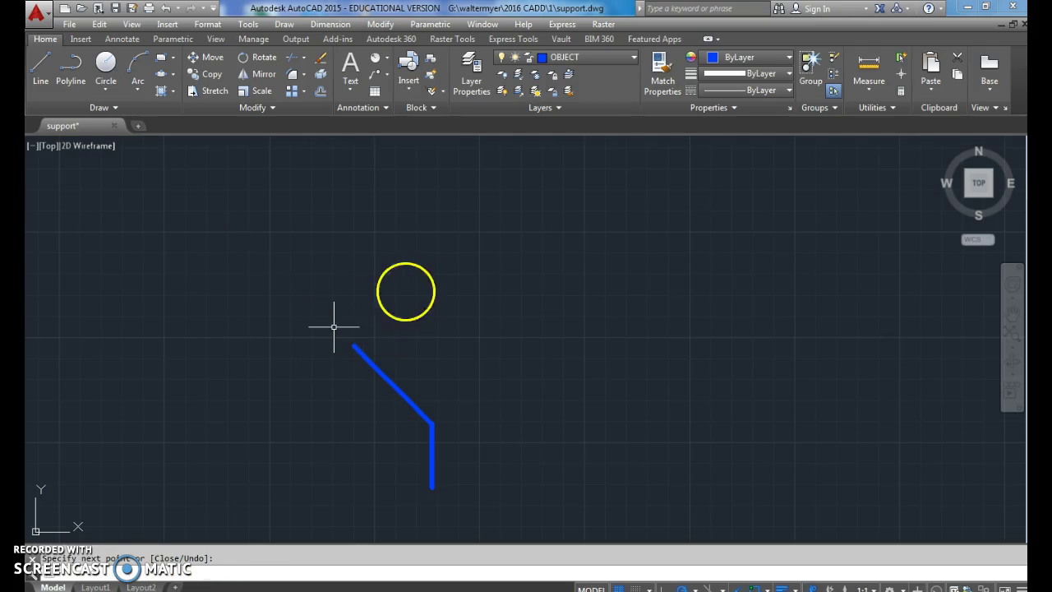
Step: Offset the three angled segments and the vertical line by .5 toward the lower-left side of the profile
scroll(369, 488, up, 2)
middle_drag(387, 469, 456, 447)
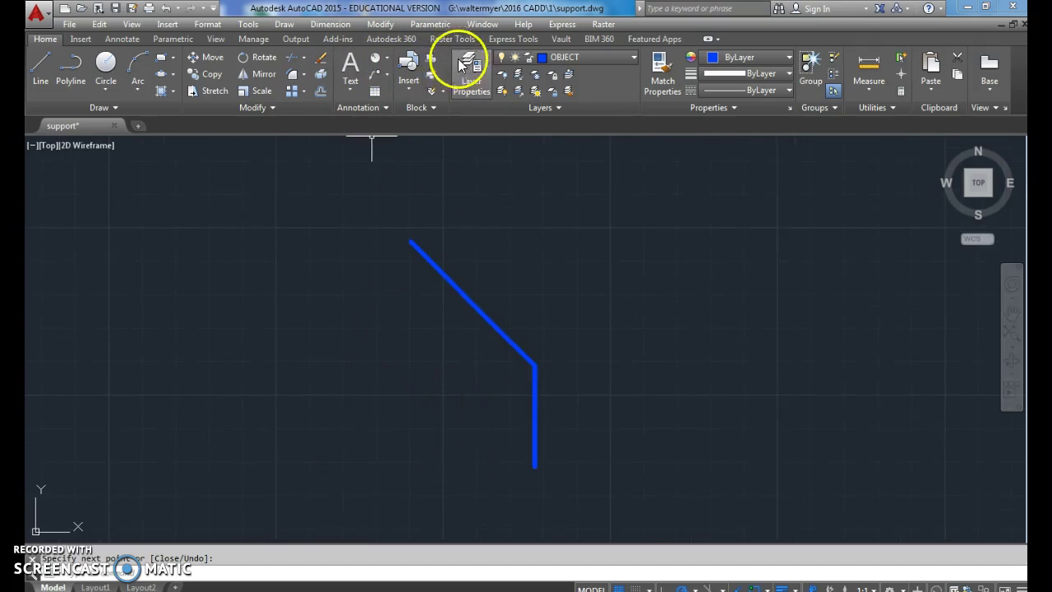
click(328, 93)
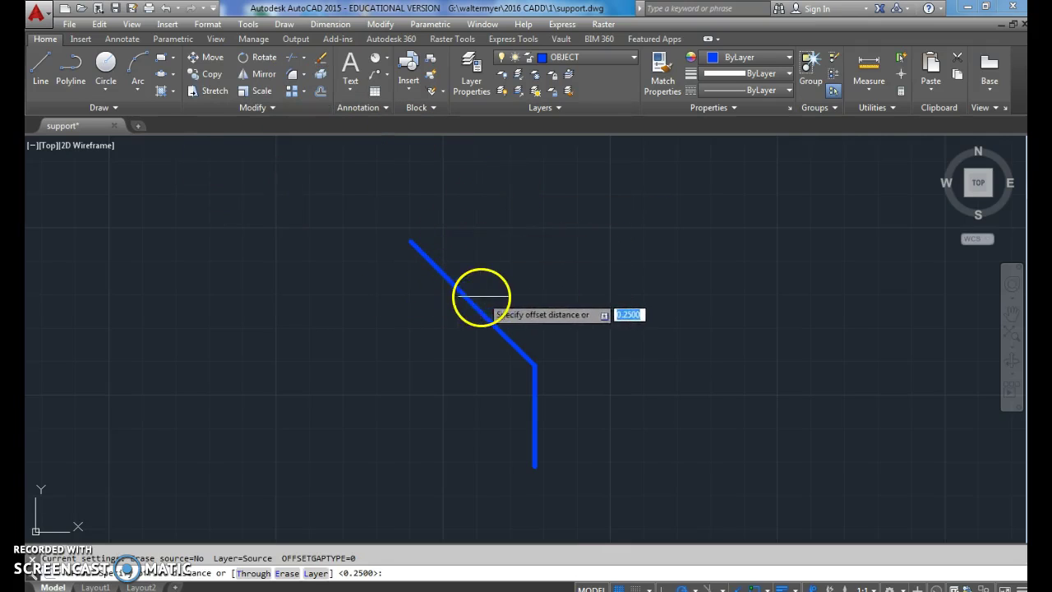
key(Return)
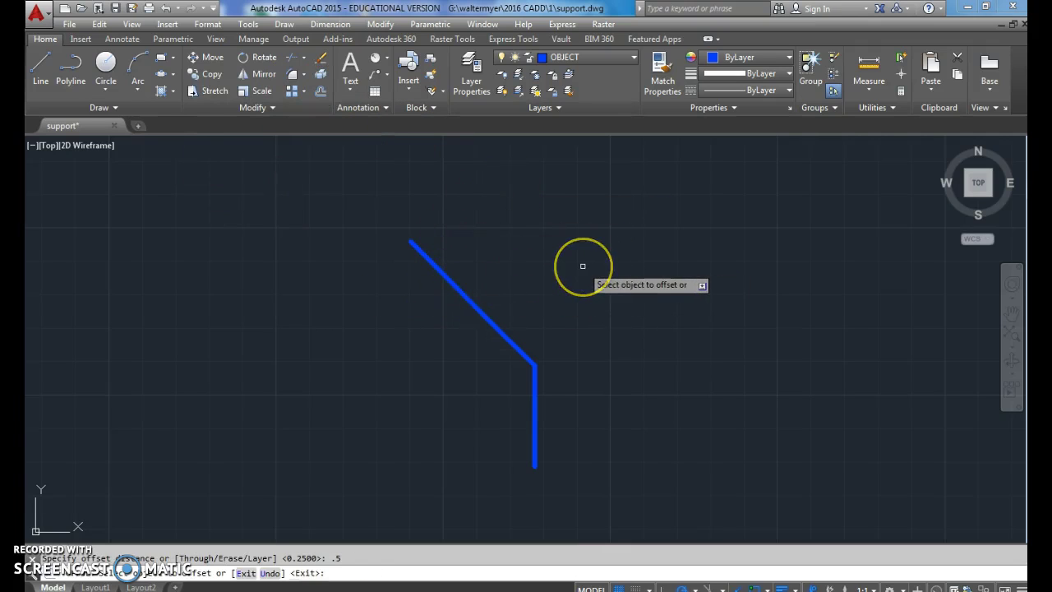
click(426, 257)
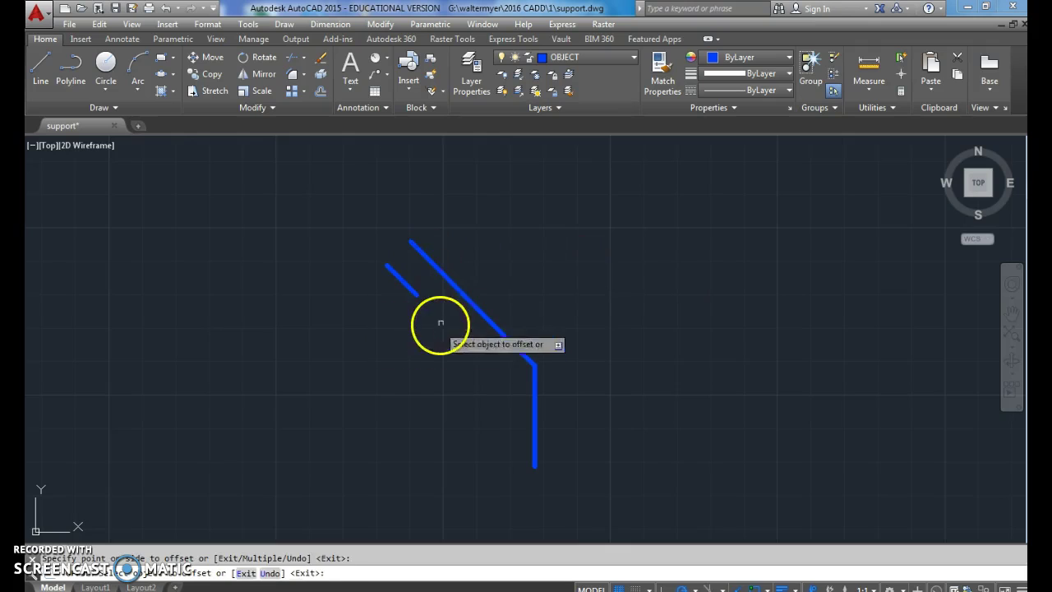
click(466, 298)
click(436, 334)
click(514, 343)
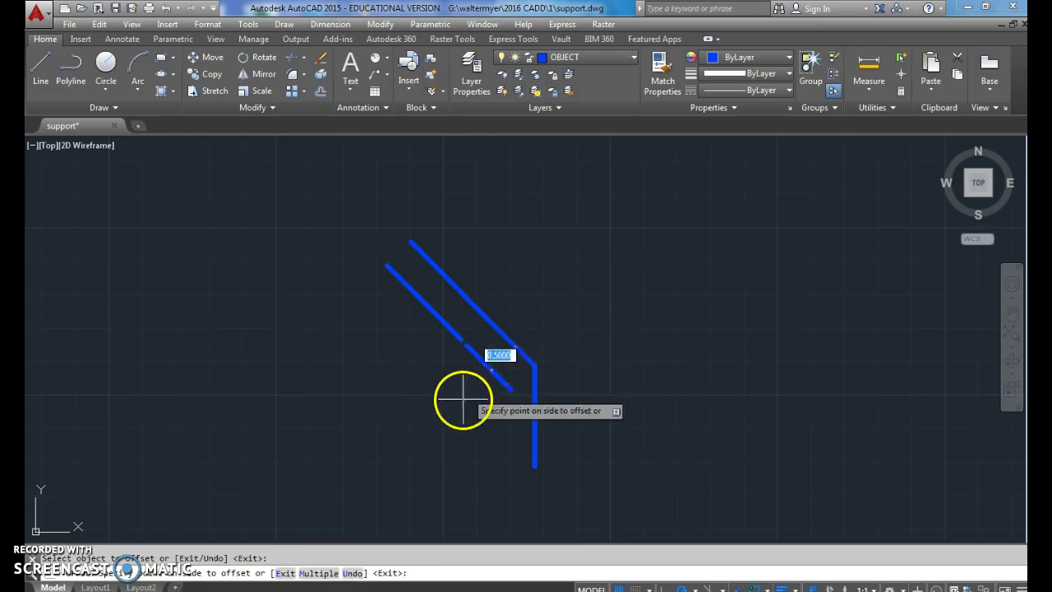
click(467, 392)
click(536, 417)
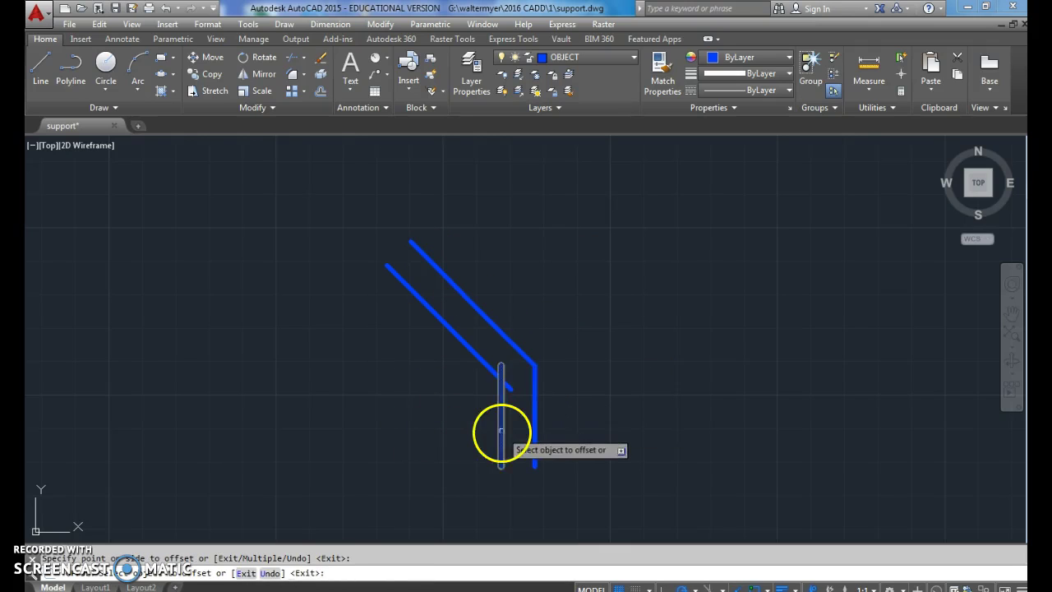
click(503, 429)
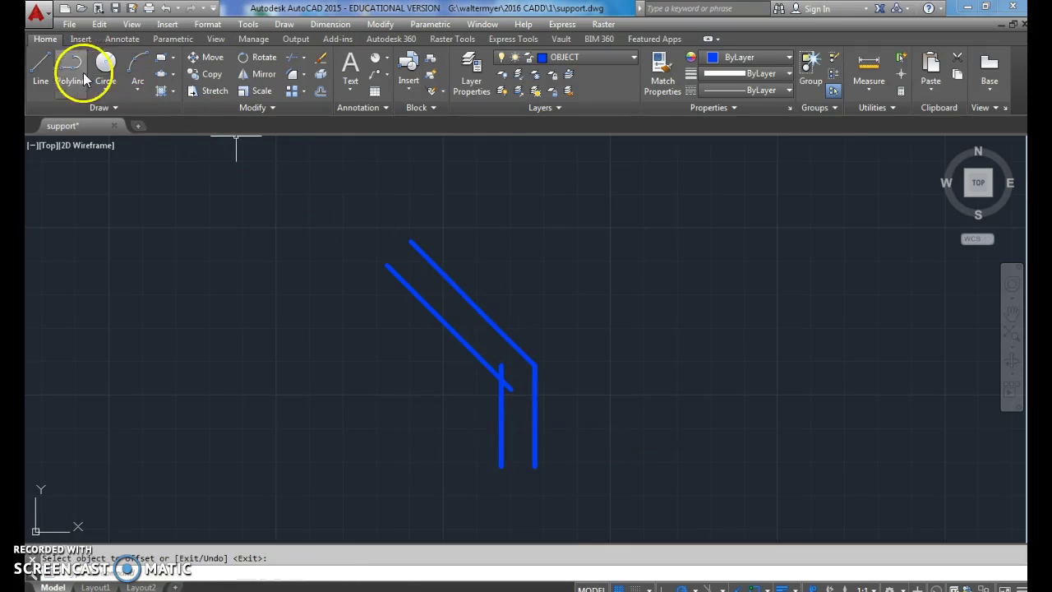
Step: Close both open ends of the bent profile with lines joining the original and offset endpoints
click(43, 63)
click(388, 264)
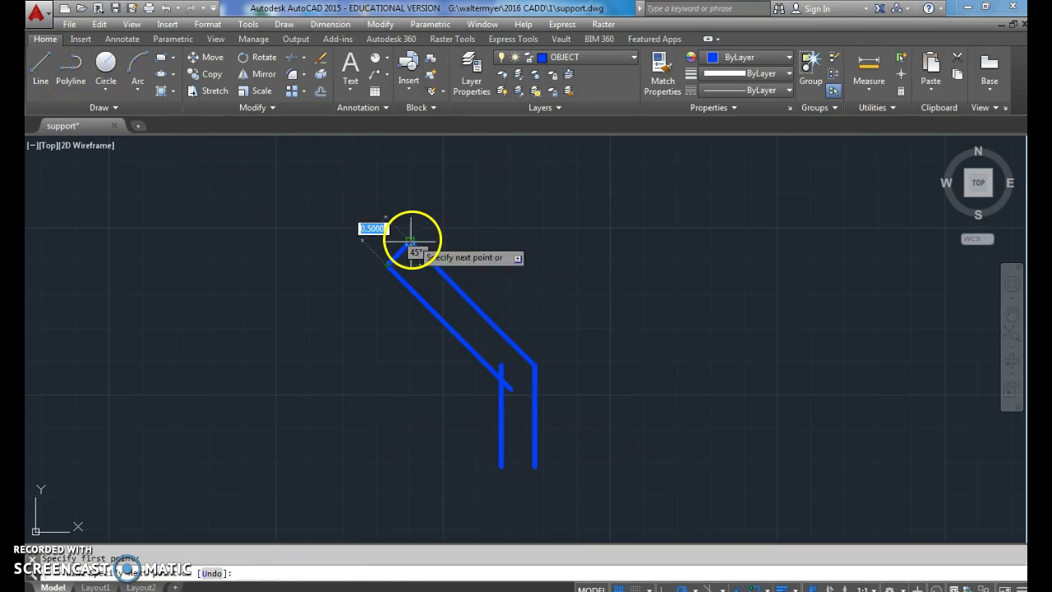
key(Return)
key(Return)
click(501, 467)
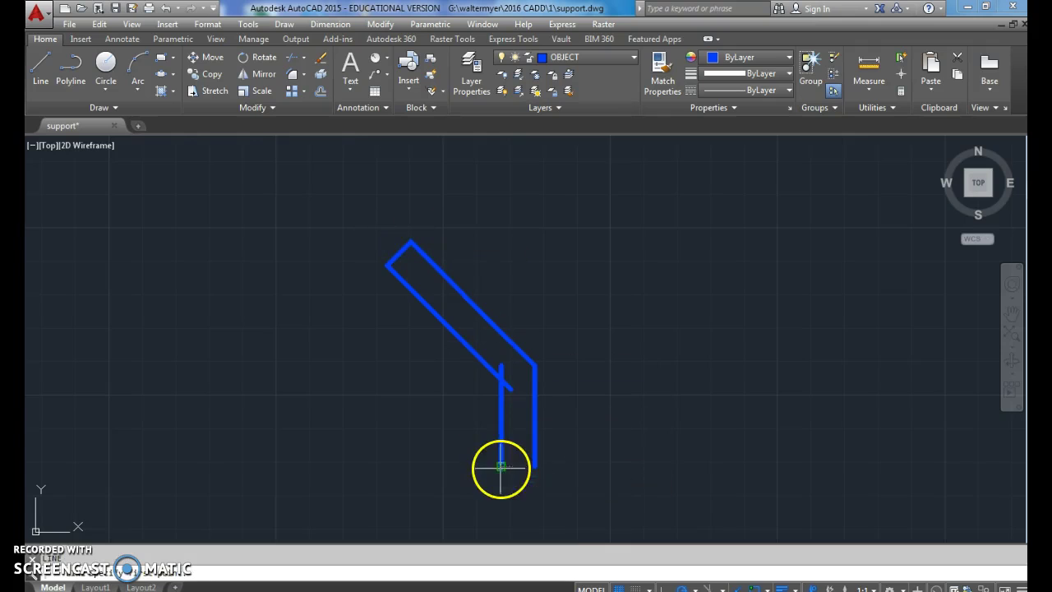
click(534, 466)
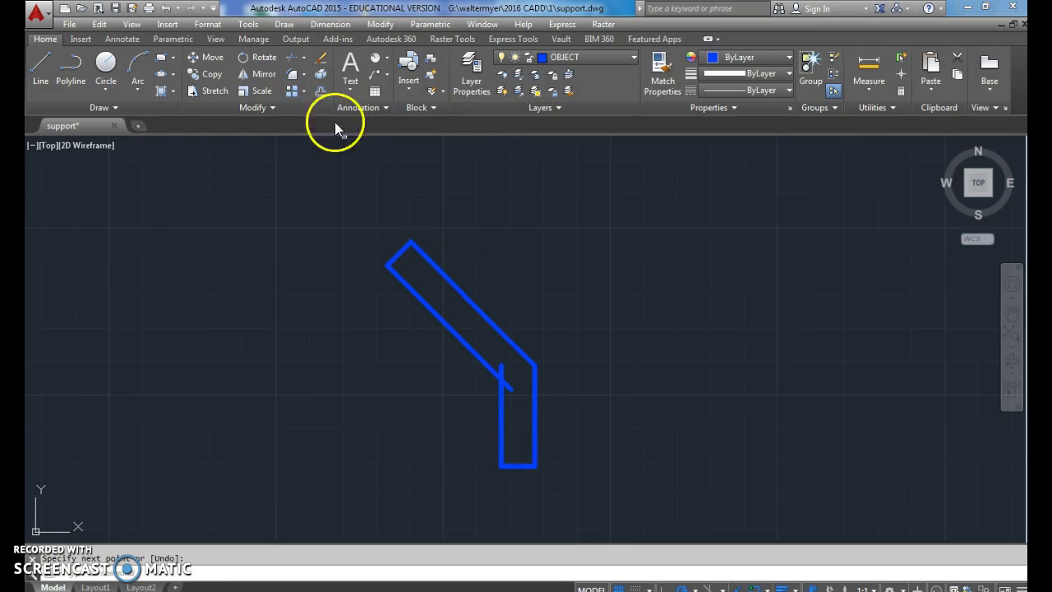
Step: Trim the two overlapping line ends at the inner corner of the bent profile
click(291, 58)
click(519, 412)
click(495, 367)
key(Return)
click(501, 369)
click(507, 382)
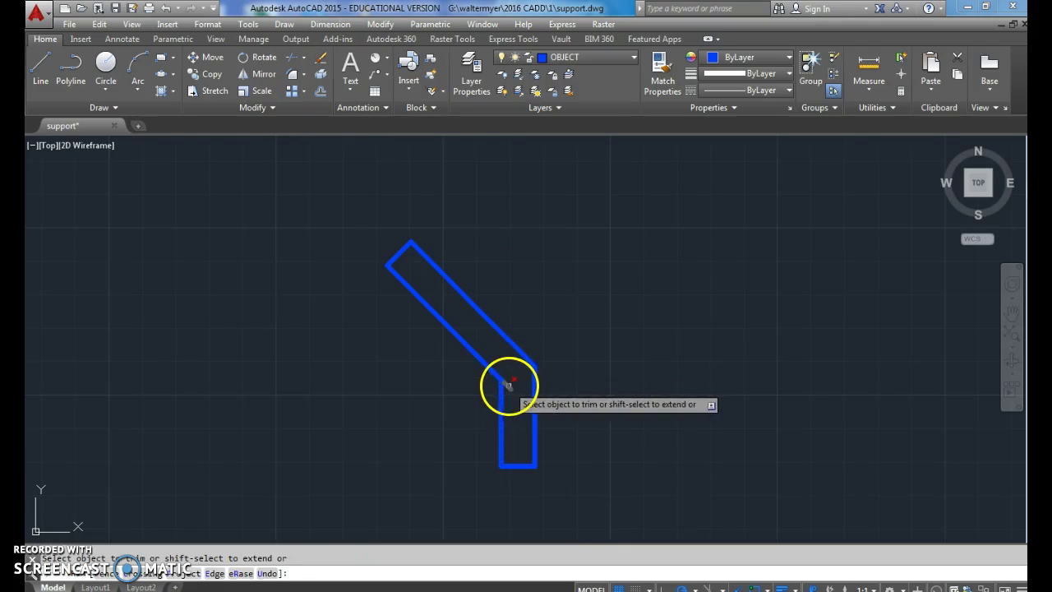
right_click(643, 335)
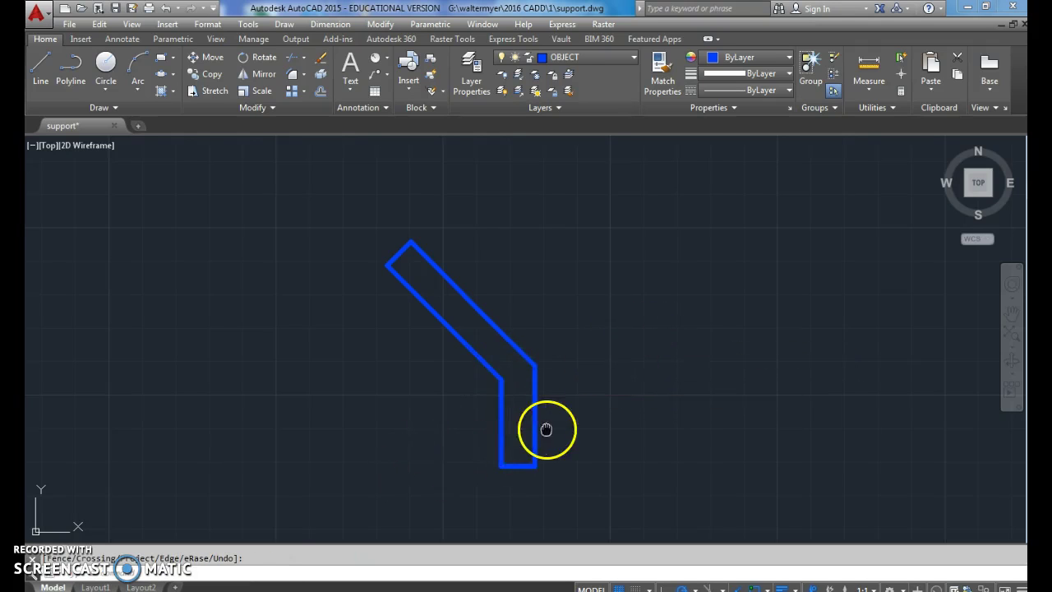
Step: Draw a closed rectangle 2 wide and 1.5 high with lines, to the right of the bent profile and level with its base
middle_drag(547, 428, 494, 423)
scroll(548, 377, up, 2)
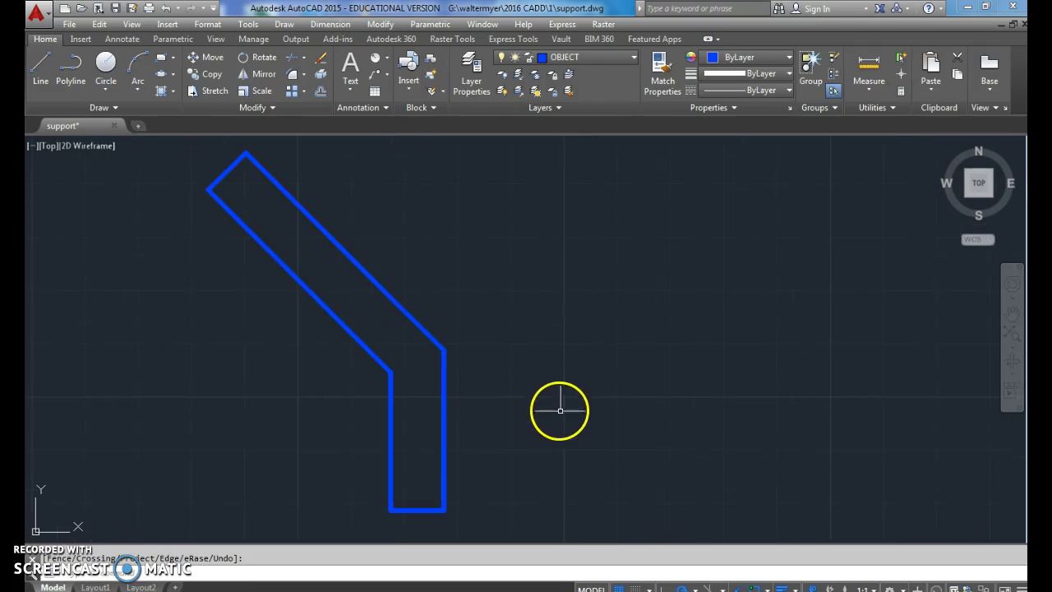
click(40, 66)
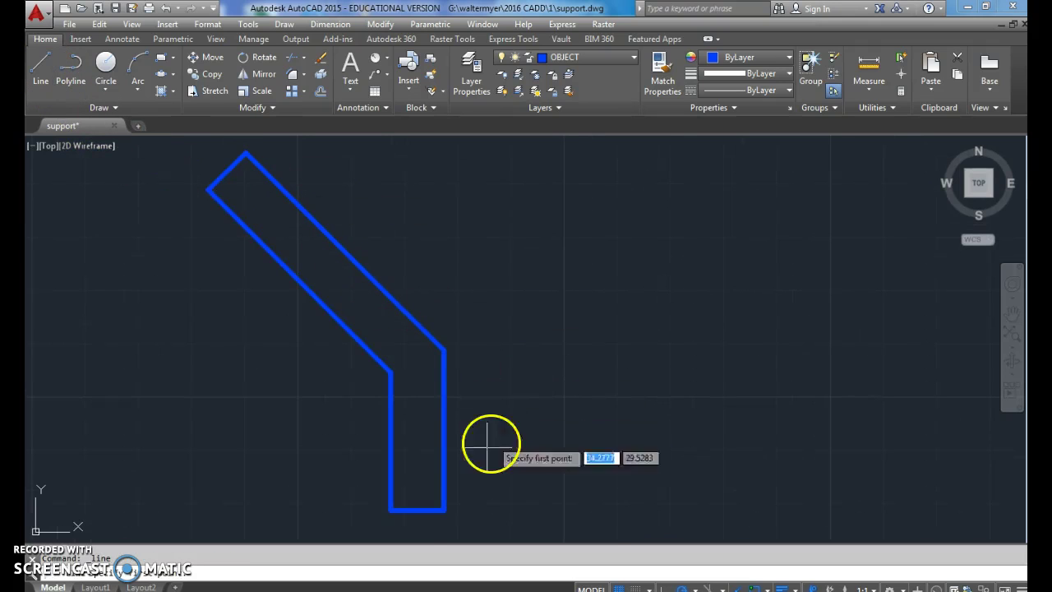
click(768, 508)
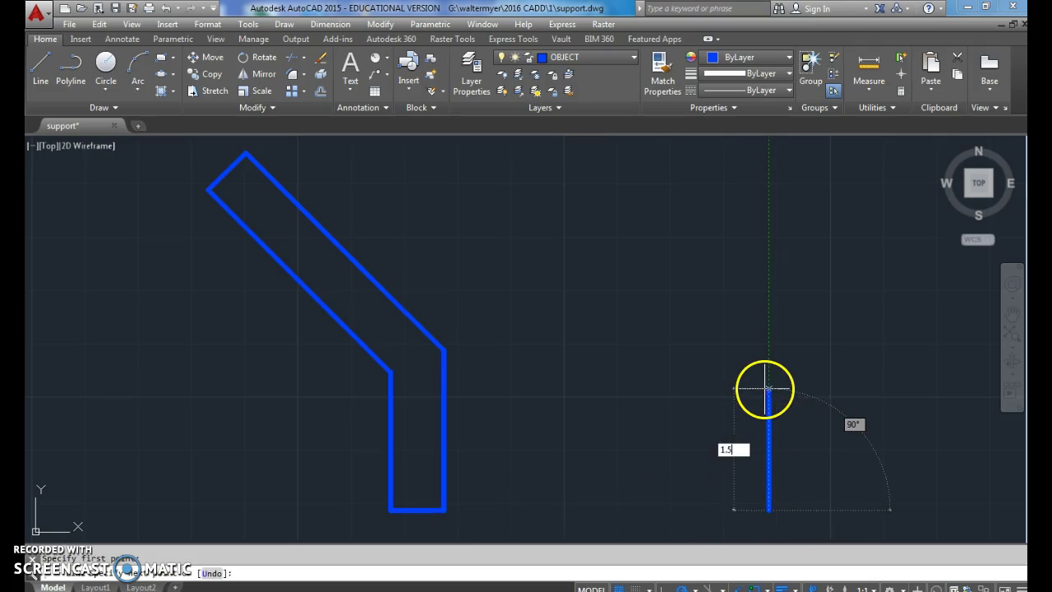
key(Return)
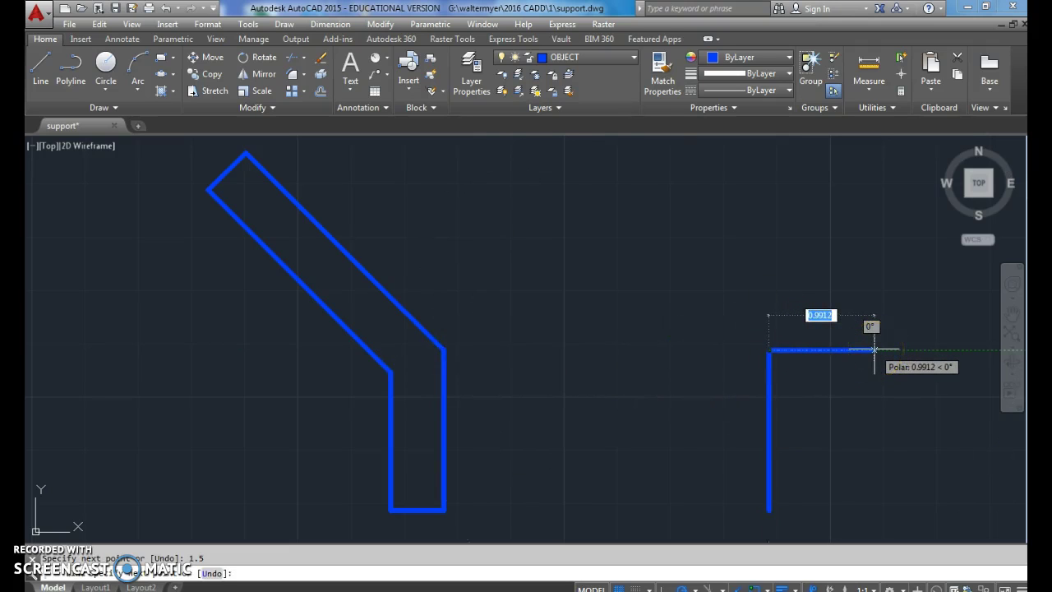
text(2)
key(Return)
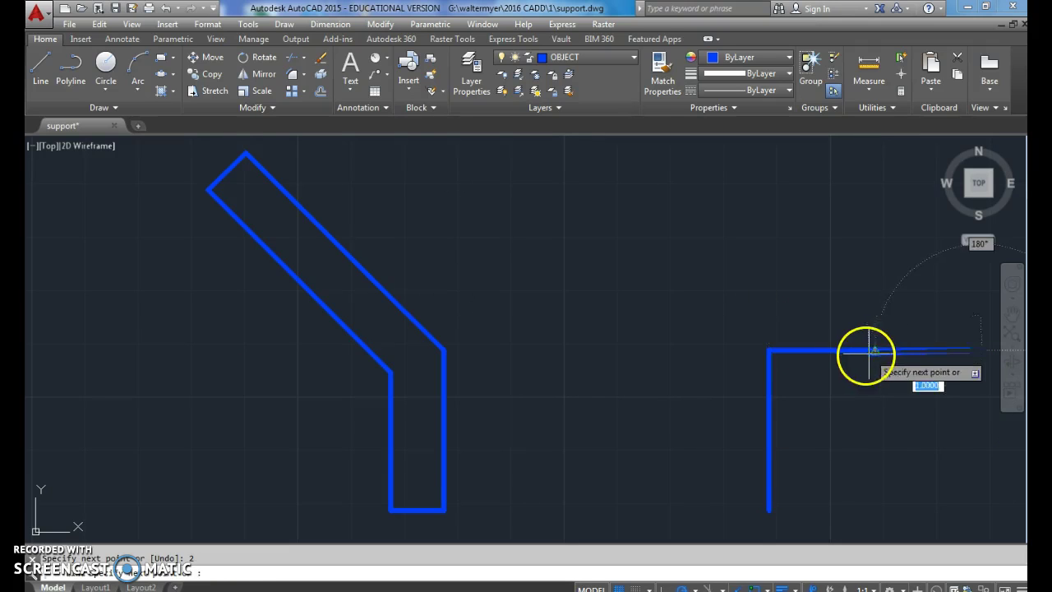
middle_drag(863, 352, 781, 347)
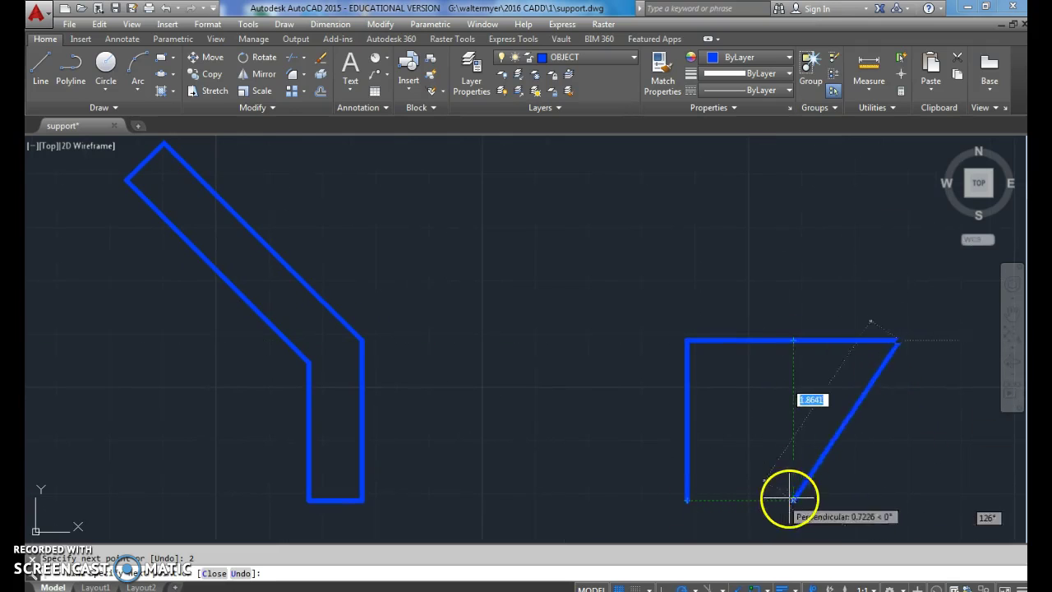
click(901, 498)
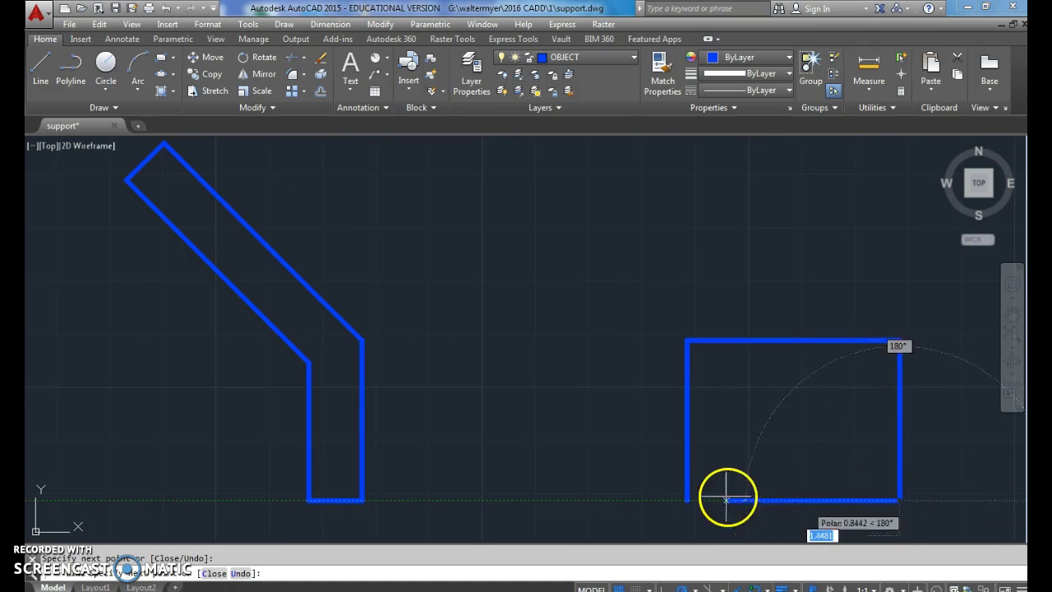
click(691, 499)
key(Return)
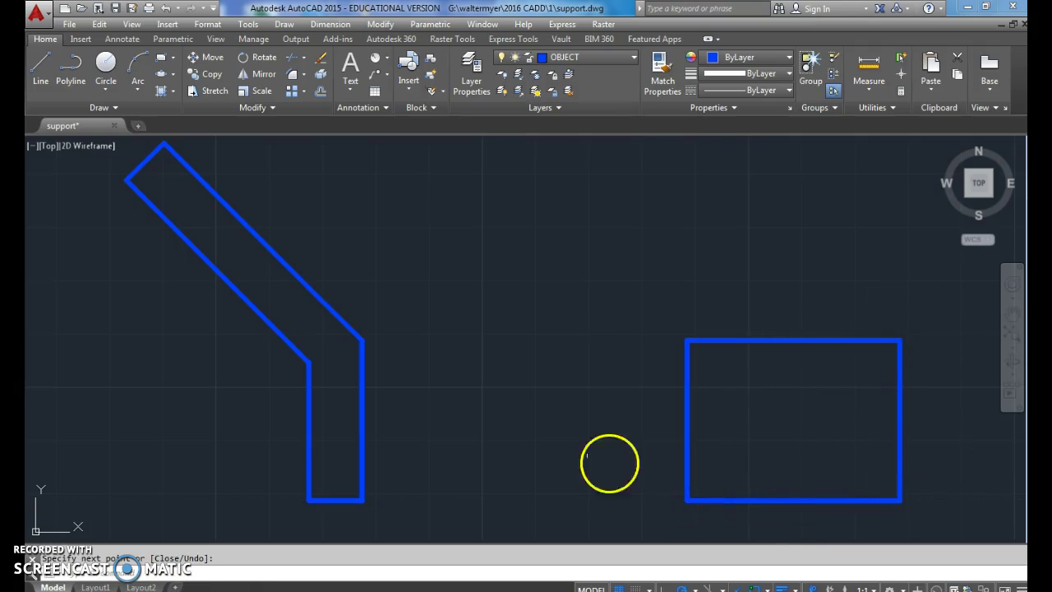
Step: Draw a vertical line from the midpoint of the rectangle's top edge up to the height of the bent profile's upper tip
key(Return)
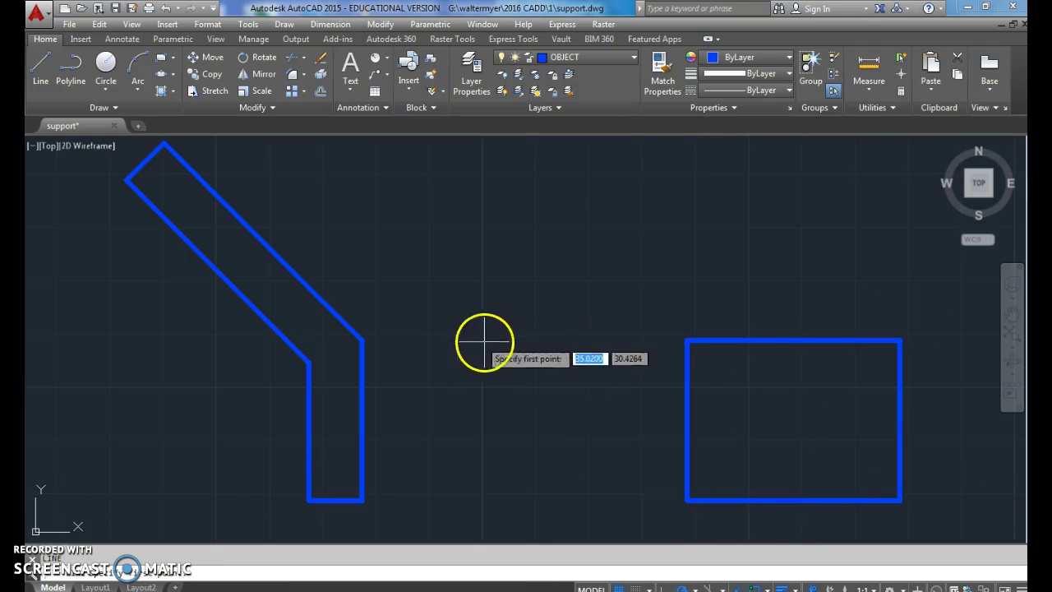
click(793, 339)
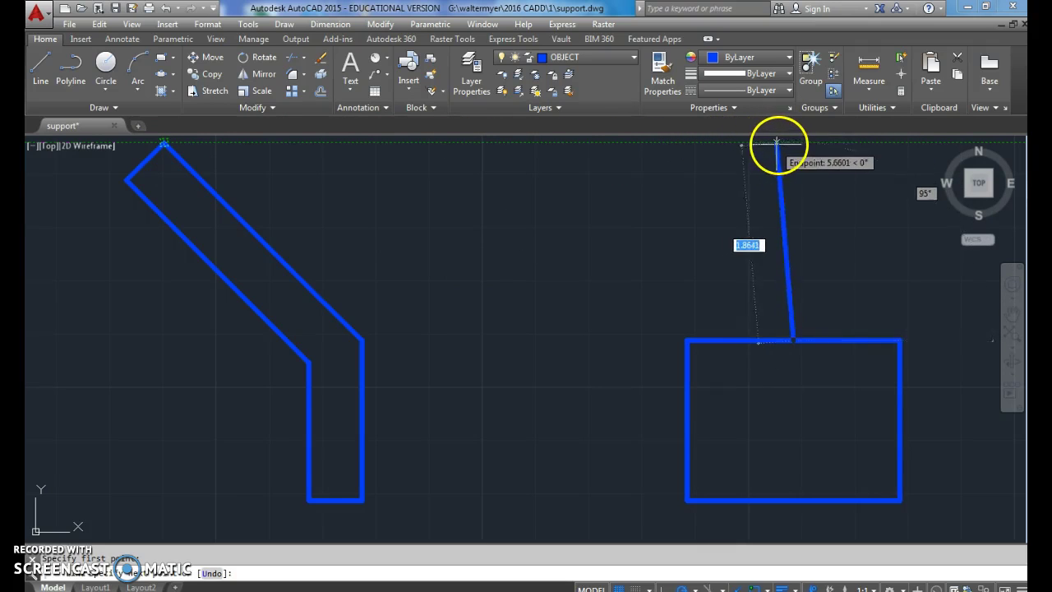
click(794, 144)
key(Return)
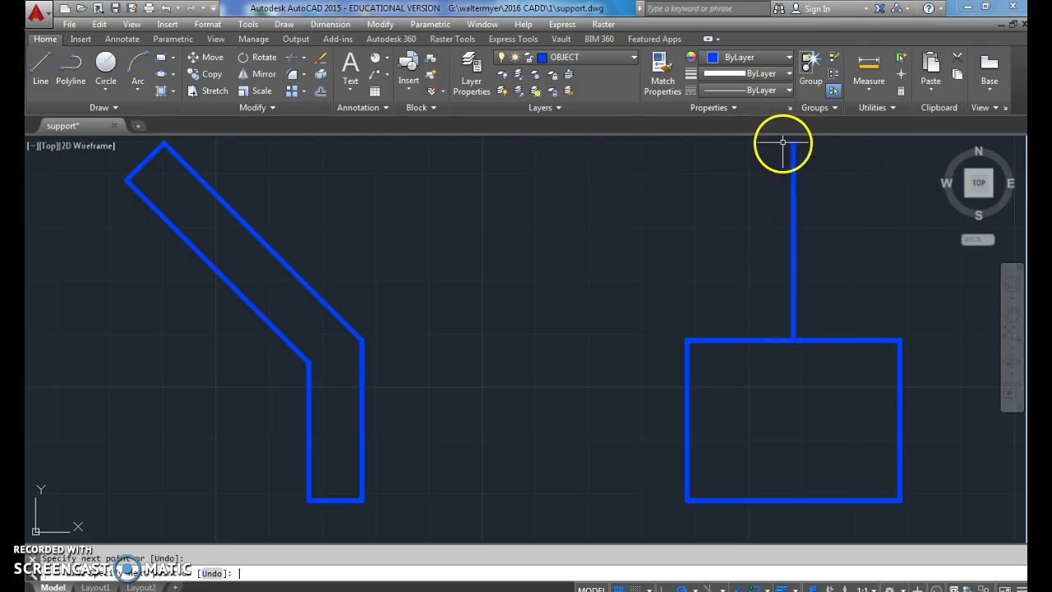
Step: From the vertical line's top end, draw a 5/8 horizontal line to the right and a sloping line down to the rectangle's upper-right corner
middle_drag(811, 222, 805, 254)
click(37, 80)
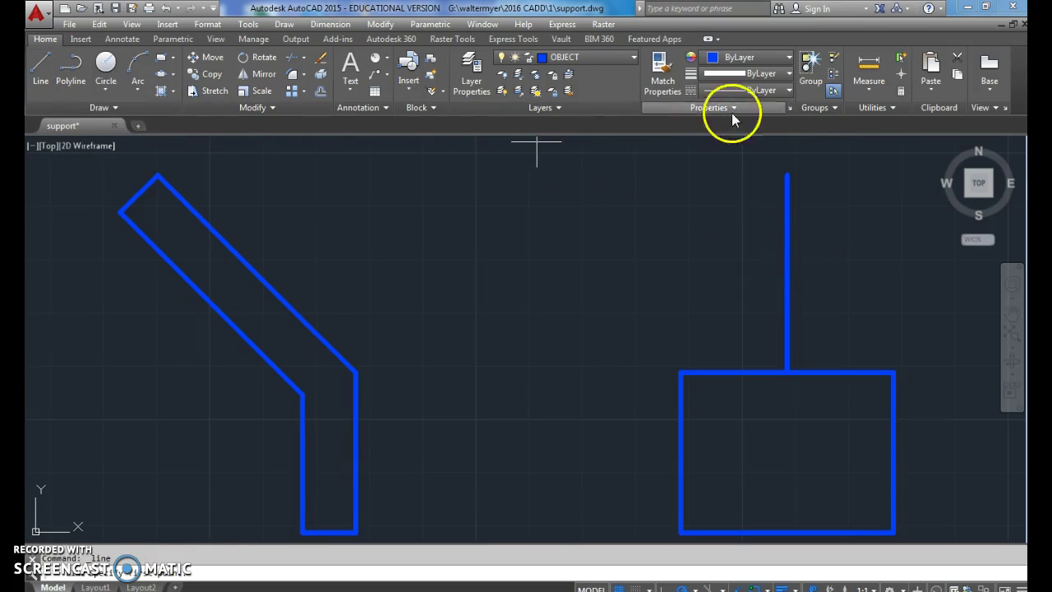
click(787, 173)
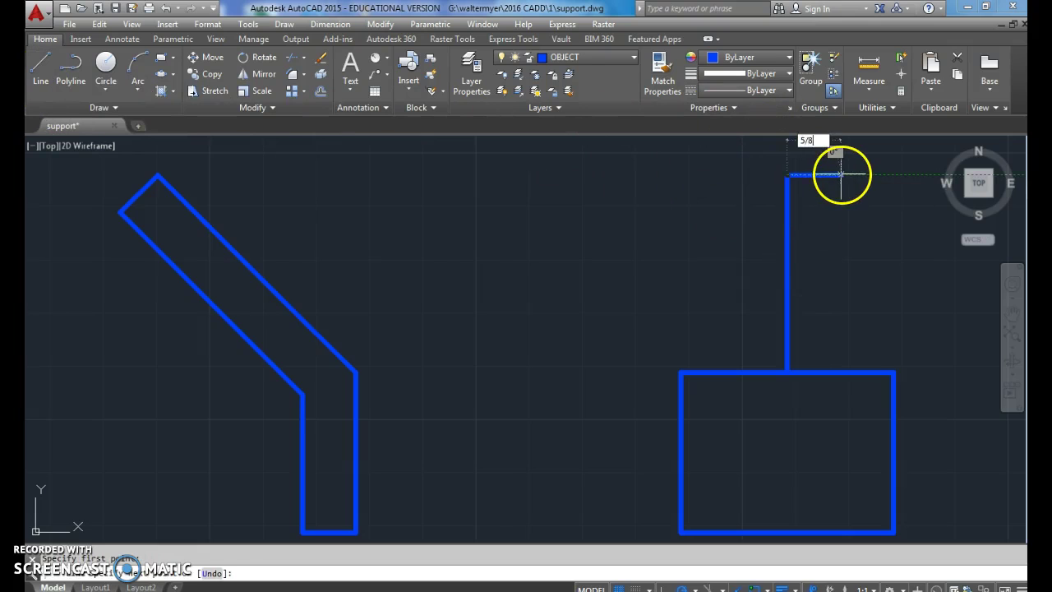
text(5/8)
key(Return)
click(896, 369)
key(Return)
key(Return)
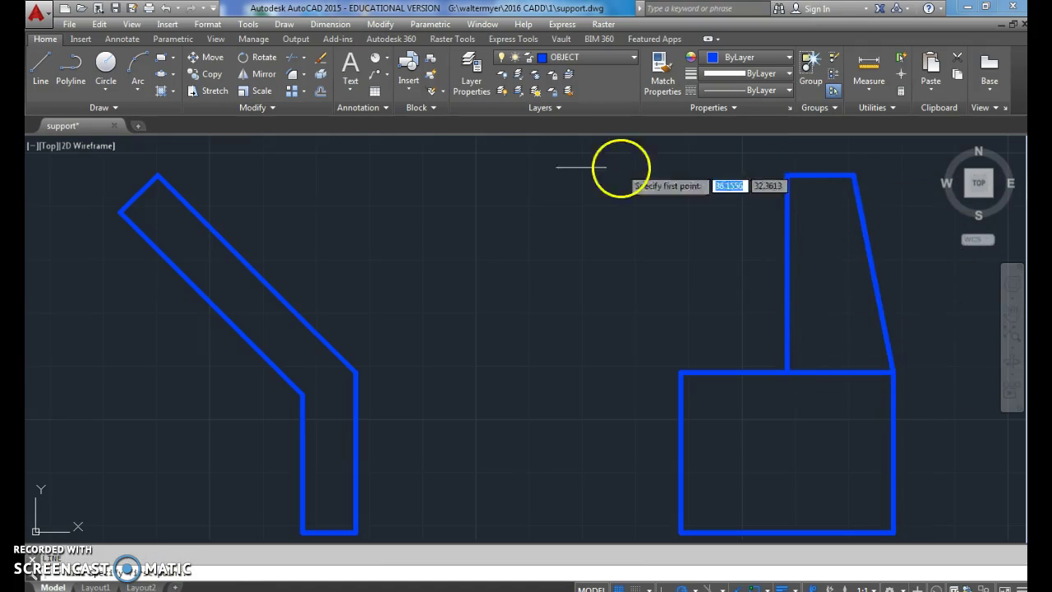
Step: Mirror the front view's short top line and sloping side about the vertical centre line, keeping the source objects
click(247, 75)
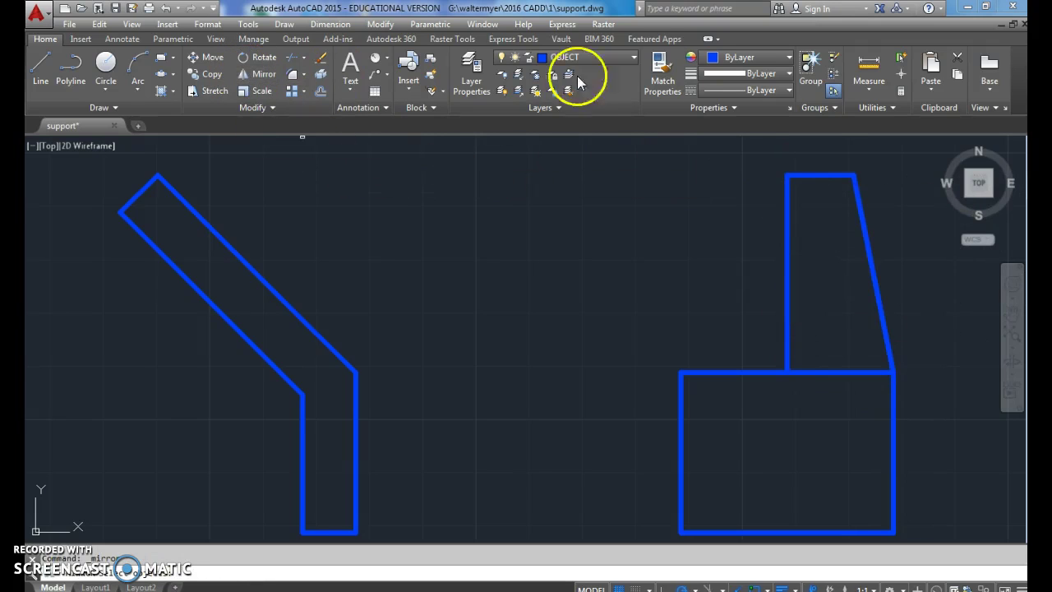
click(824, 175)
click(860, 207)
key(Return)
click(787, 371)
click(786, 340)
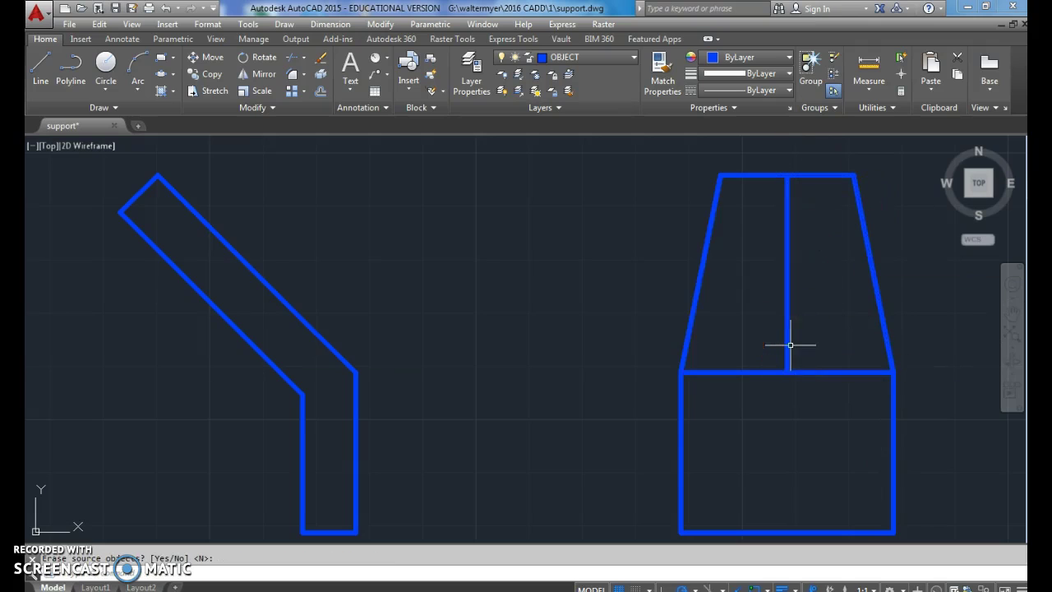
key(Return)
click(801, 339)
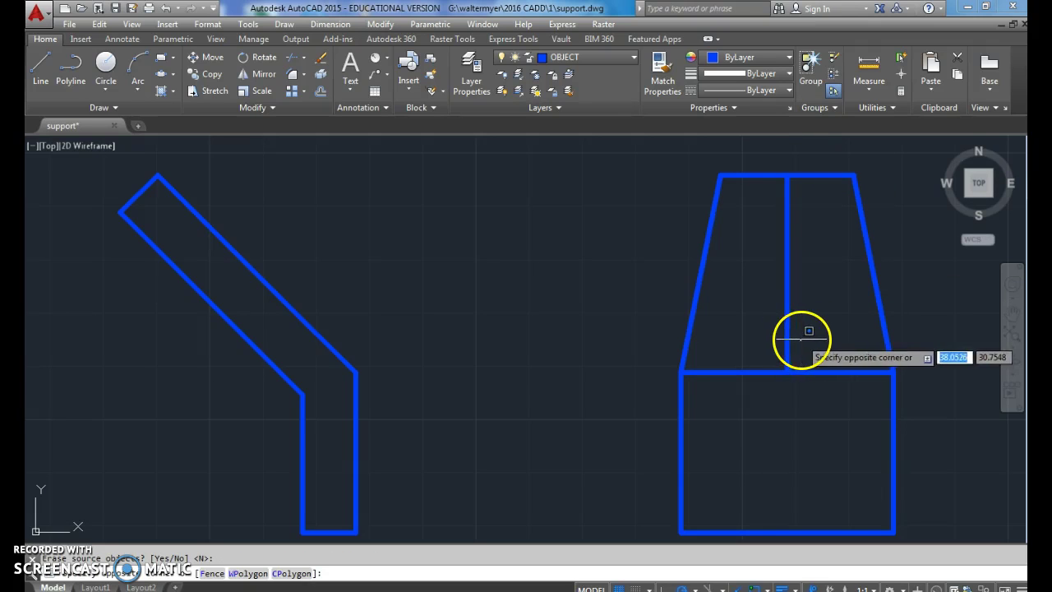
key(Escape)
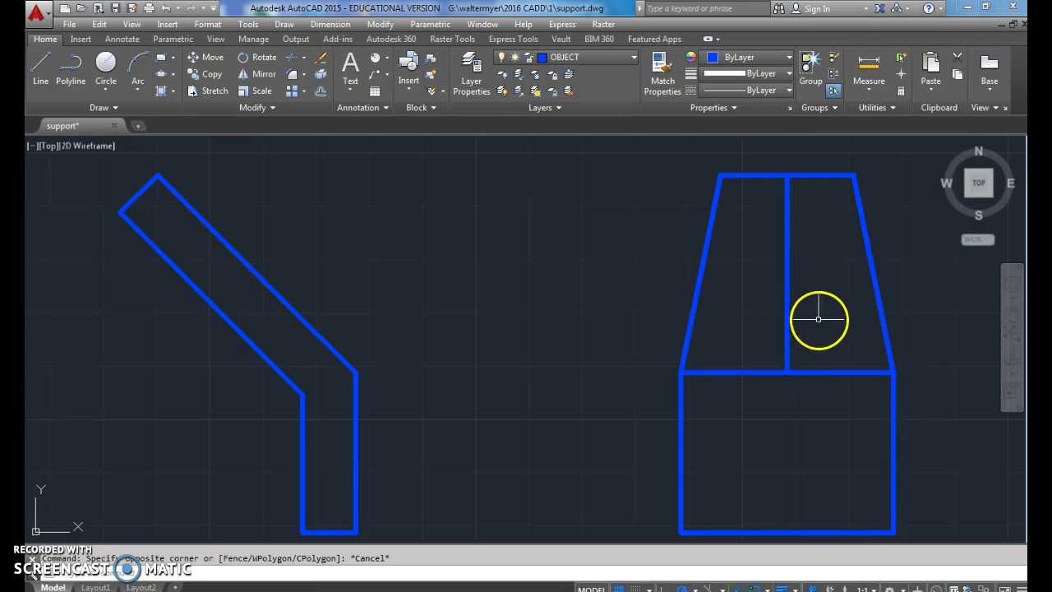
Step: Offset the bottom, left and right edges of the front view's lower rectangle inward by 0.5
middle_drag(808, 392, 792, 346)
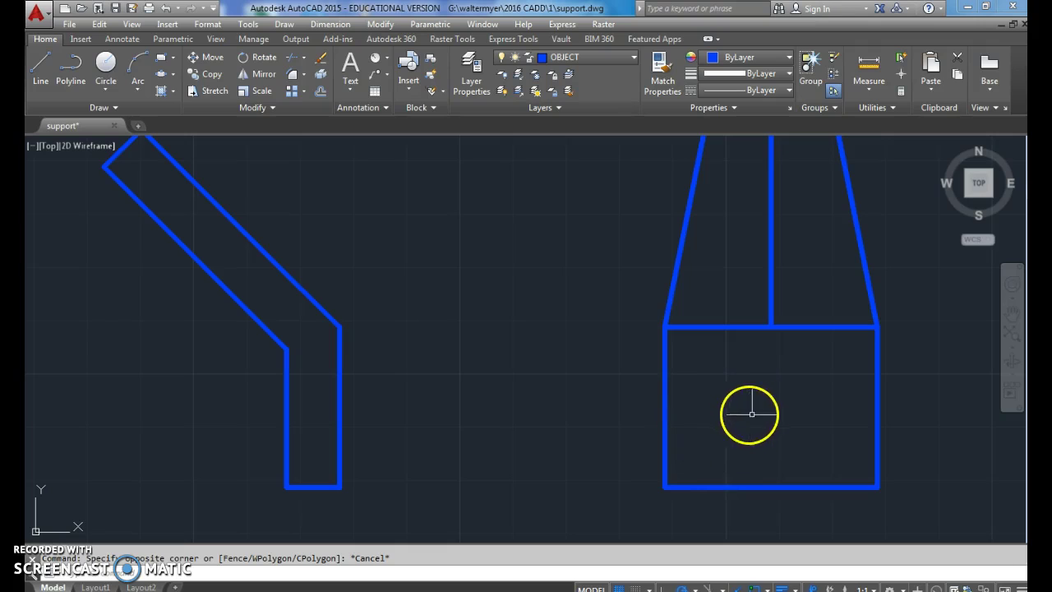
click(321, 95)
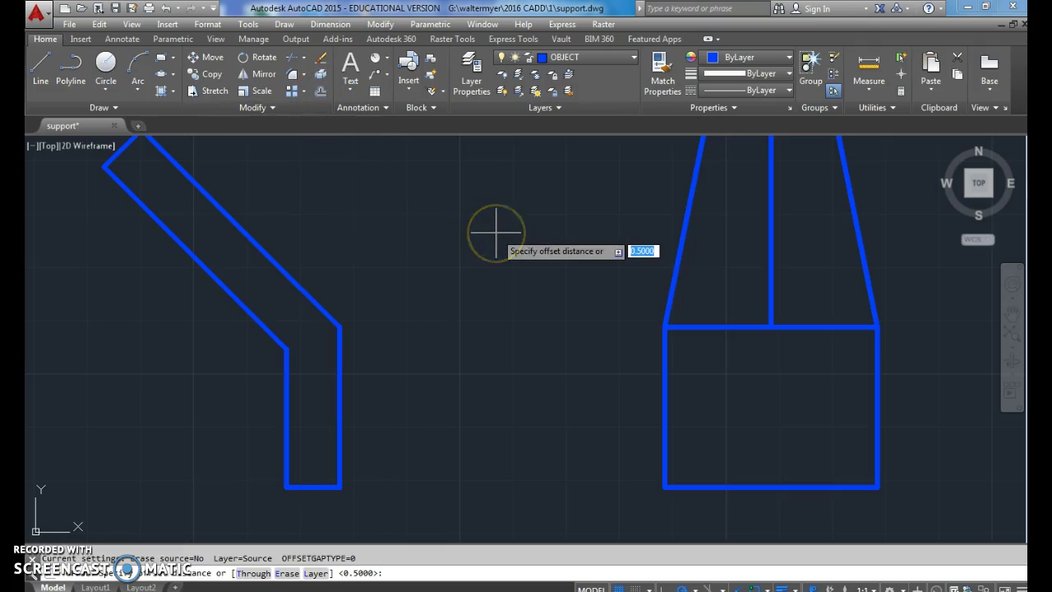
key(Return)
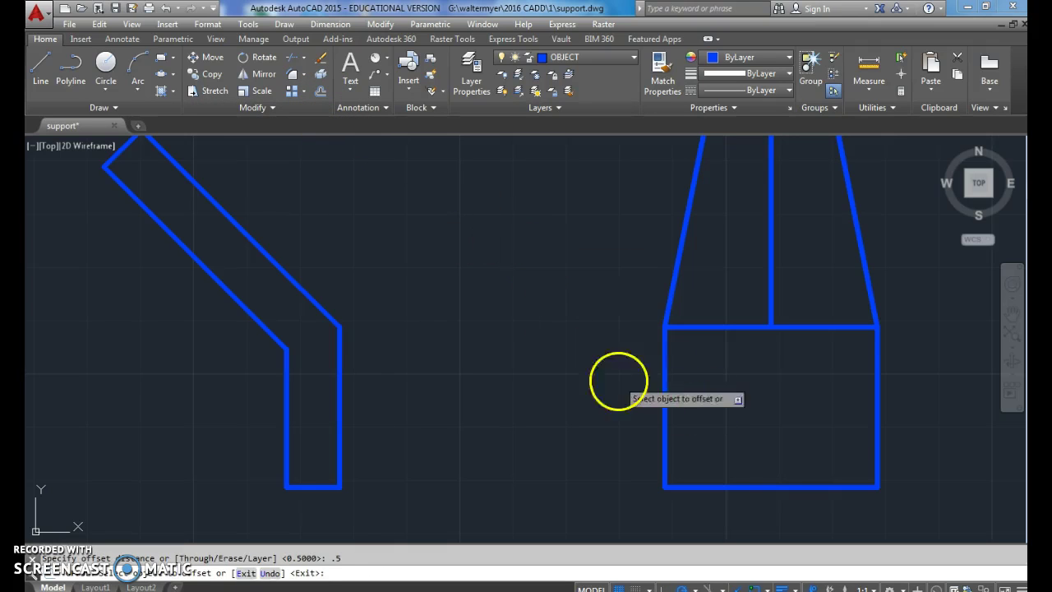
click(764, 487)
click(768, 460)
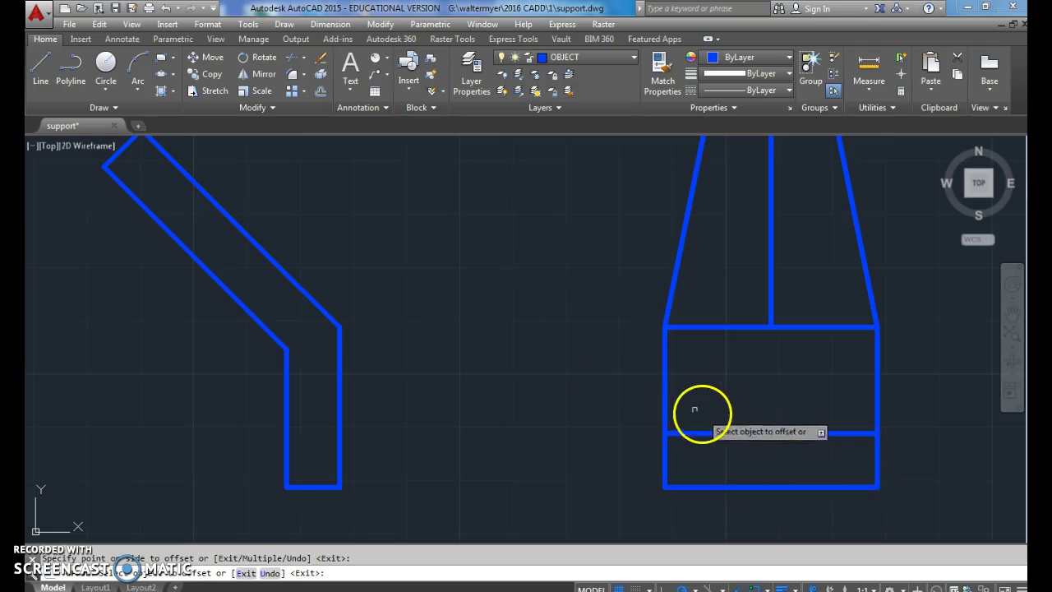
click(664, 396)
click(838, 394)
click(876, 399)
click(816, 394)
key(Return)
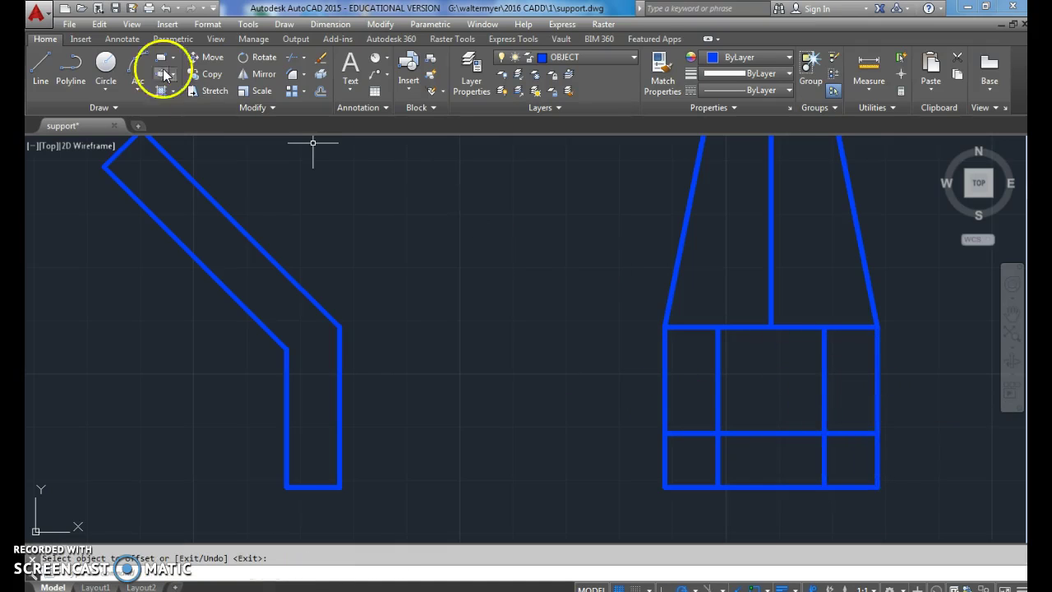
Step: Draw a 0.5 diameter circle at the left intersection of the offset lines in the front view
click(107, 89)
click(136, 141)
click(717, 433)
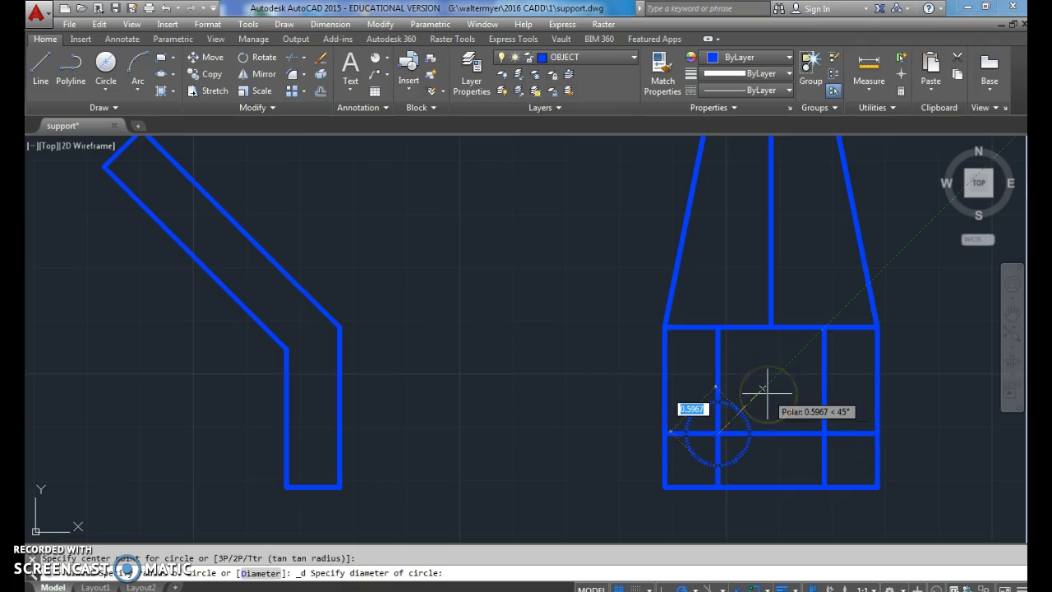
key(Return)
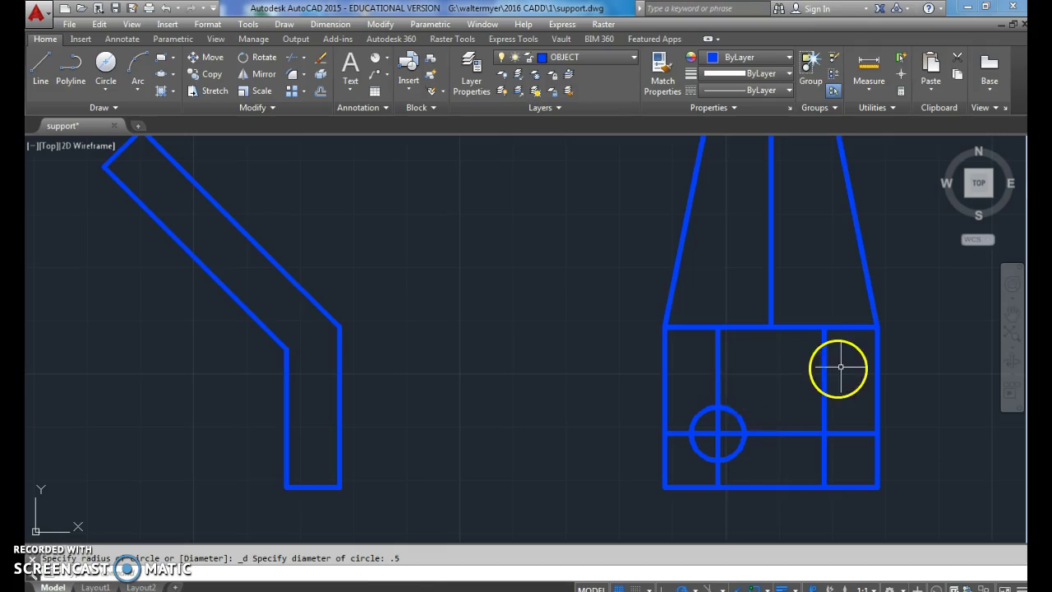
Step: Copy the circle from its centre to the right intersection of the offset lines
click(210, 74)
click(714, 412)
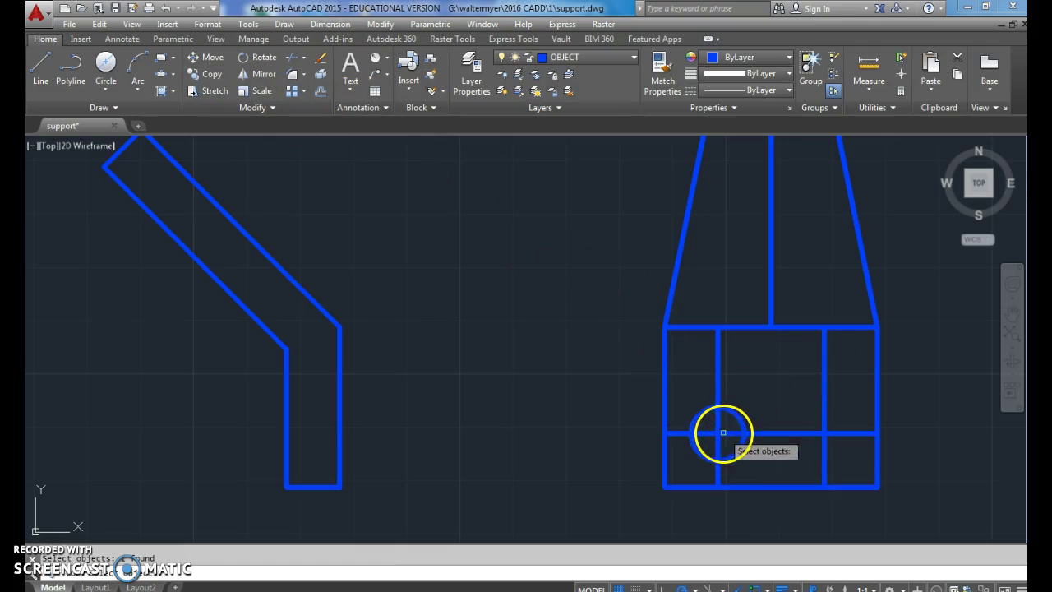
key(Return)
click(719, 434)
click(824, 433)
key(Return)
Step: Move the three offset lines through the circles to the CENTER layer
click(774, 441)
click(773, 423)
click(840, 366)
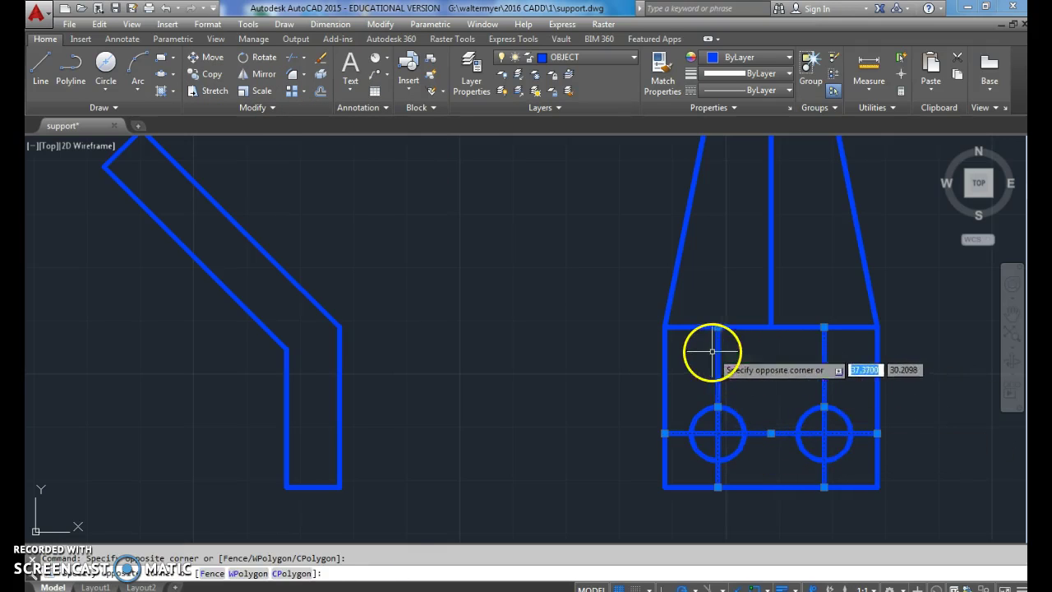
click(711, 353)
click(615, 55)
click(598, 93)
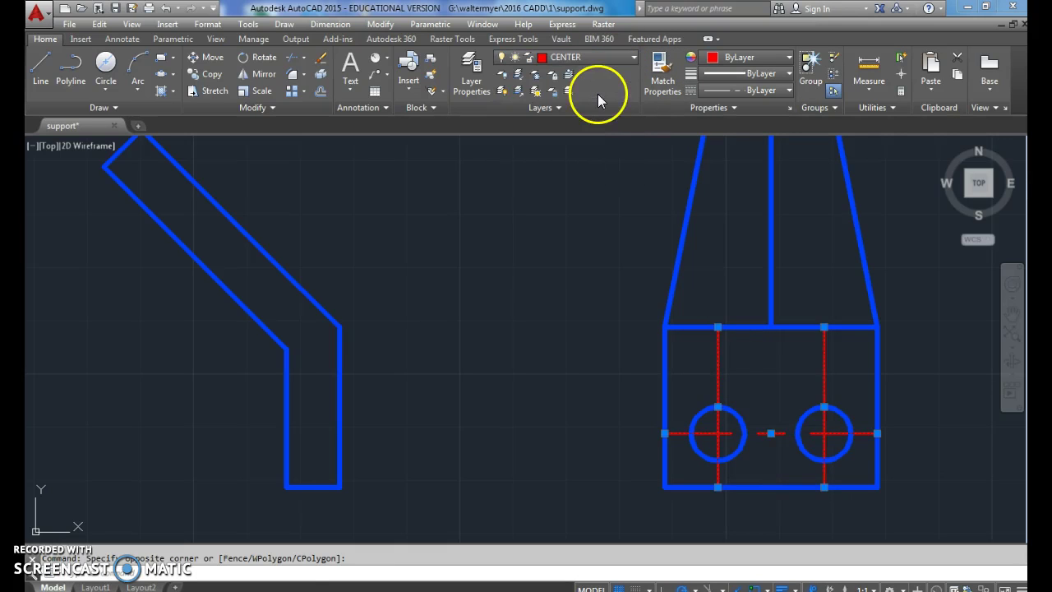
key(Escape)
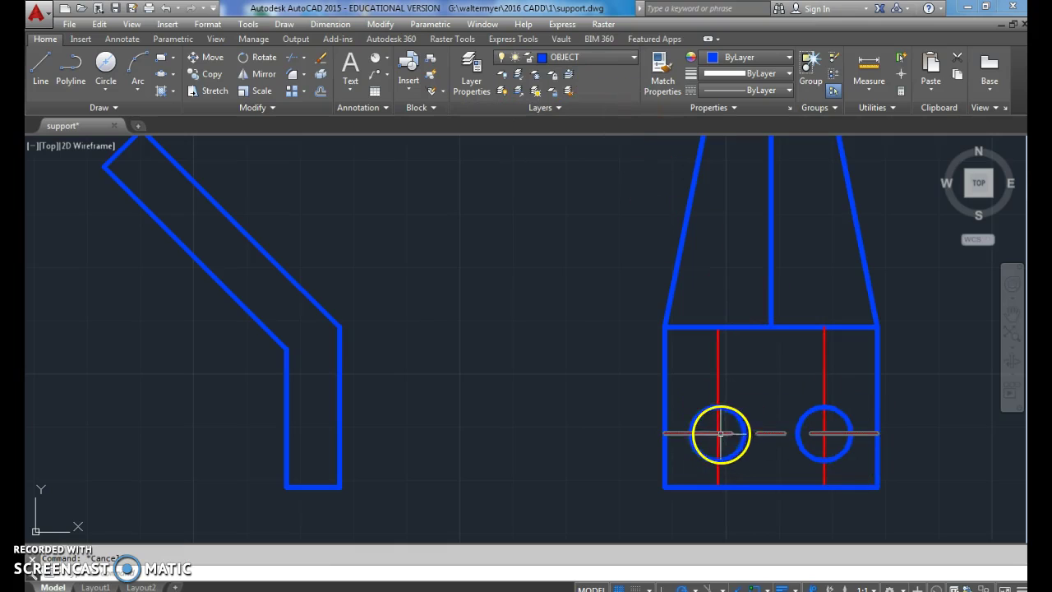
Step: On the HIDDEN layer, draw two horizontal lines across the side view's leg, level with the circles' top and bottom
click(587, 63)
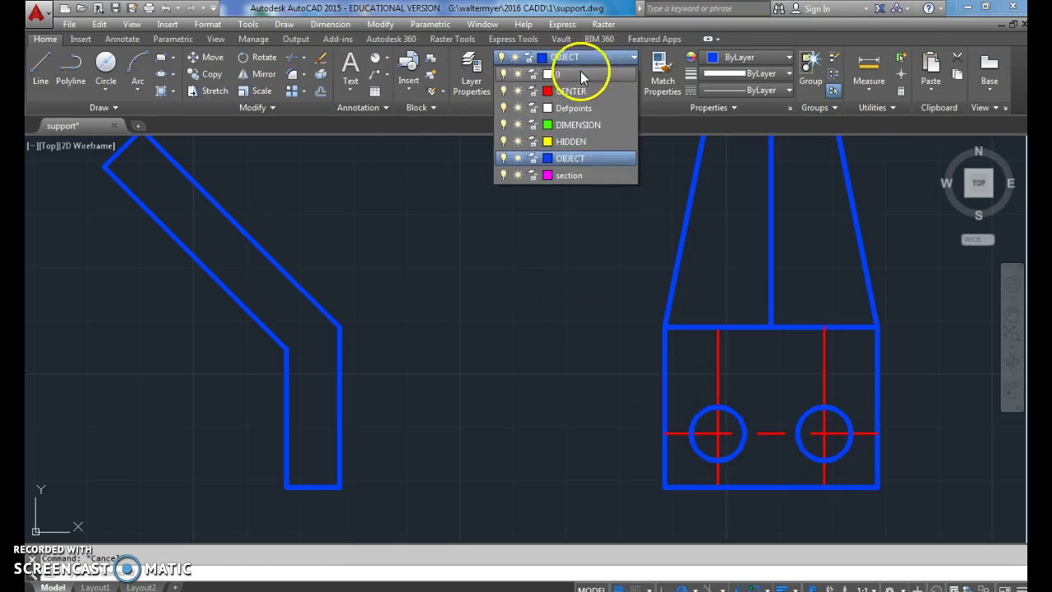
click(571, 142)
click(39, 73)
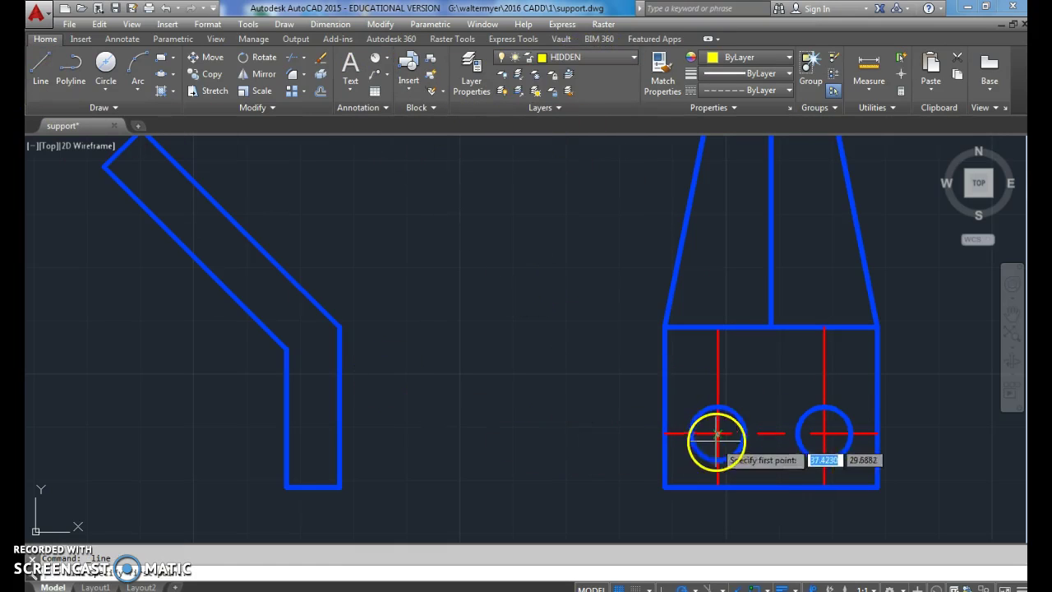
click(340, 407)
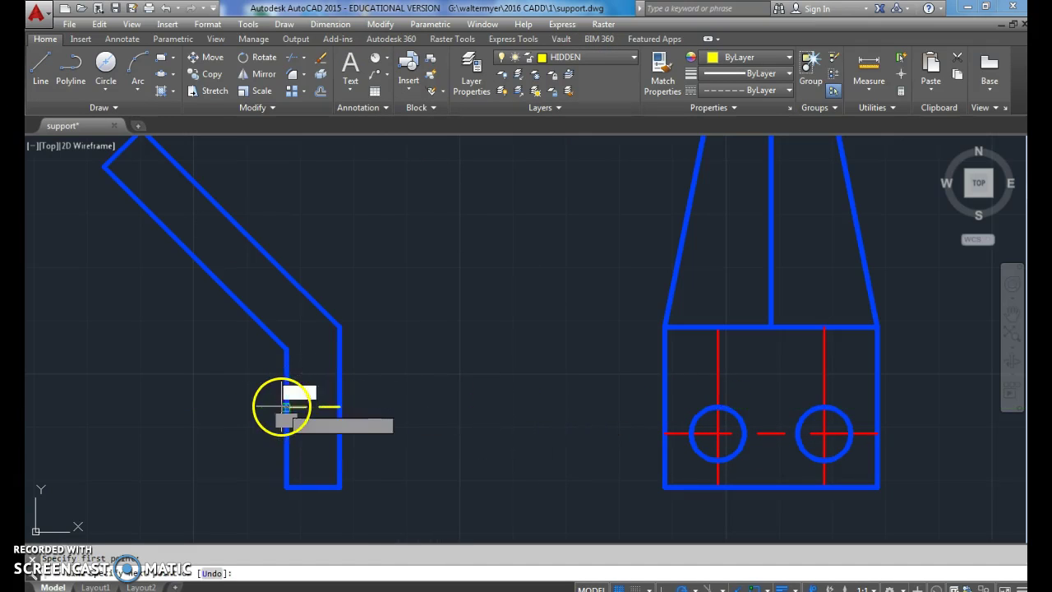
click(285, 406)
key(Return)
key(Return)
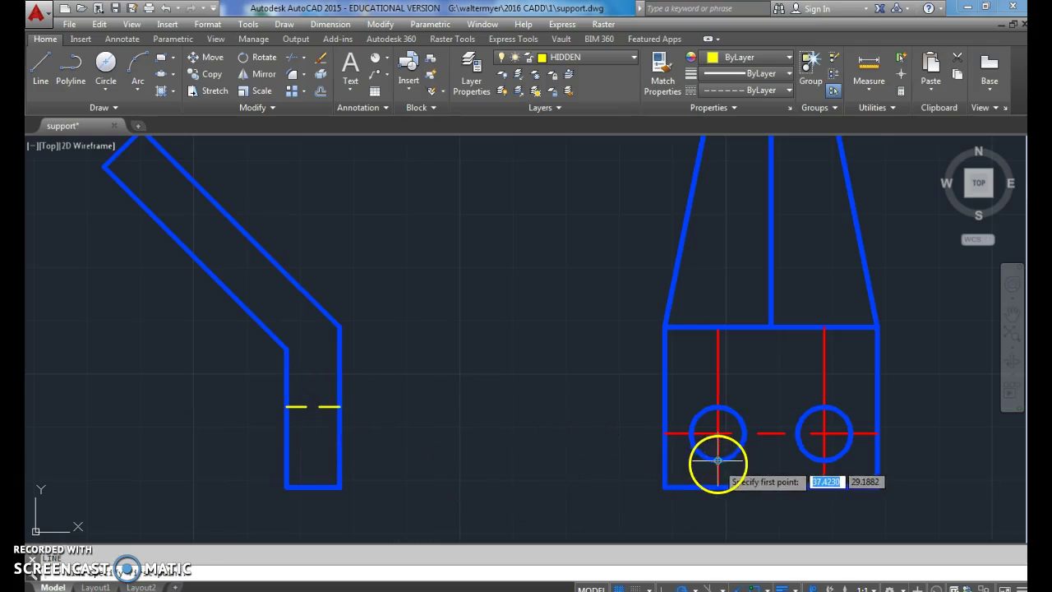
click(339, 460)
click(285, 460)
Step: On the CENTER layer, draw a horizontal line midway between the hidden lines, extending past both sides of the side view's leg
click(615, 57)
click(571, 87)
click(46, 74)
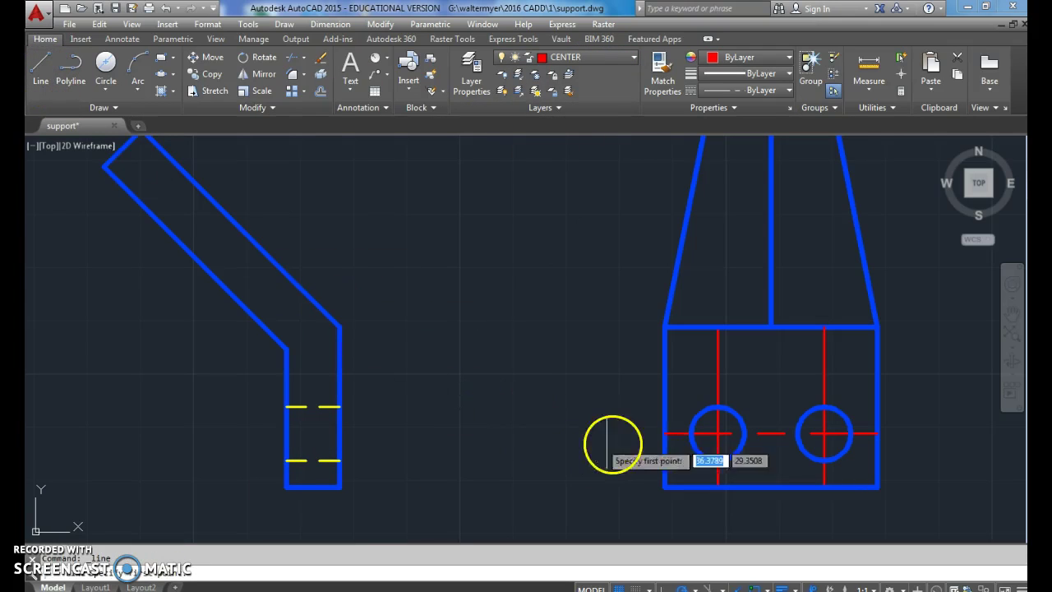
click(375, 434)
click(242, 433)
scroll(516, 359, down, 3)
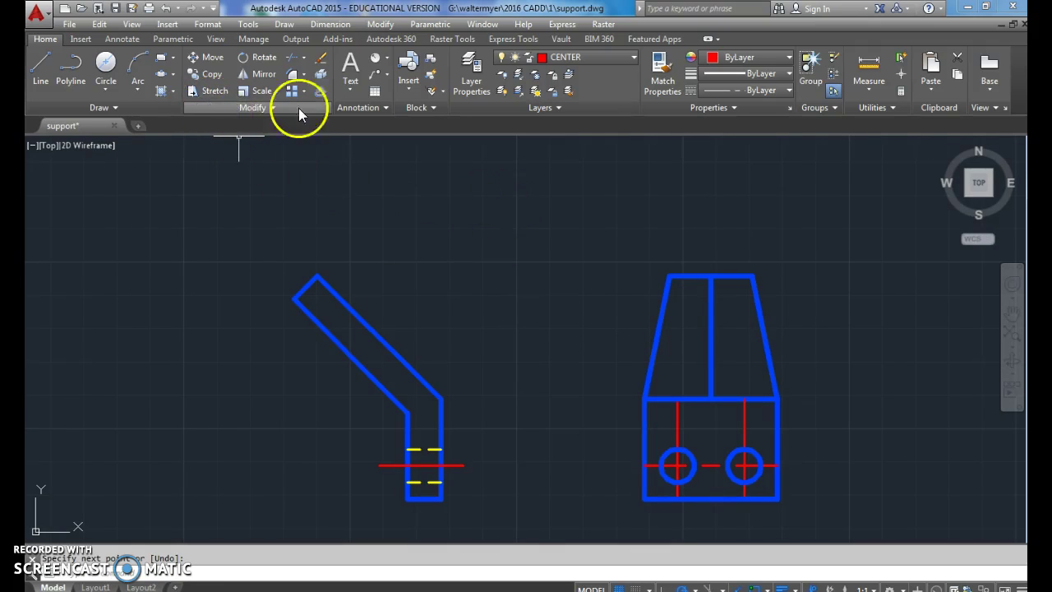
Step: Offset the side view's outer sloping edge by 0.5 away from the profile
click(317, 92)
text(.5)
key(Return)
click(399, 355)
click(411, 341)
click(374, 336)
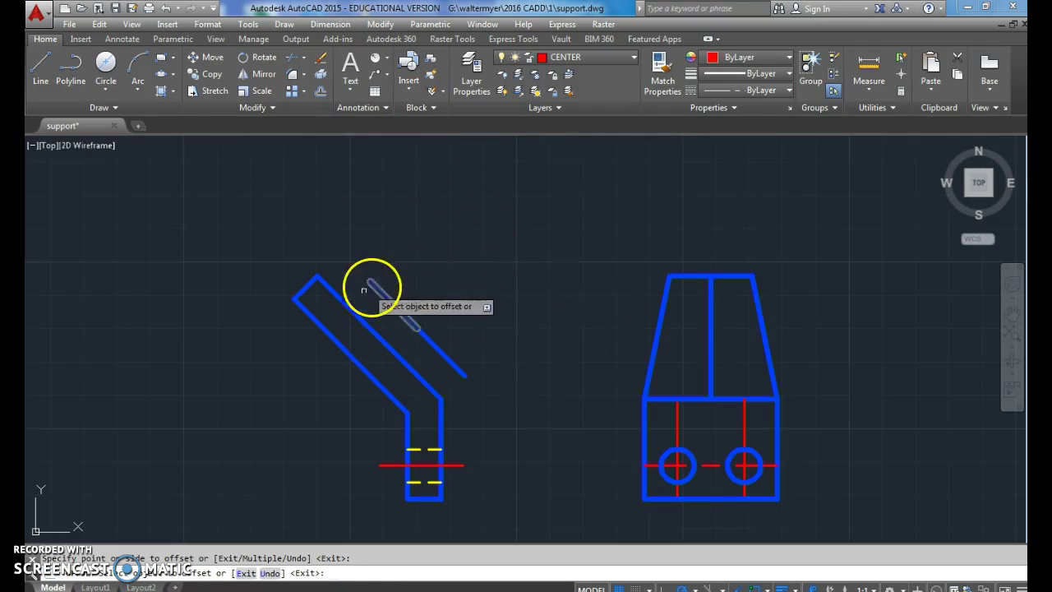
key(Return)
Step: Offset the new sloping line by 2, further away from the side view
key(Return)
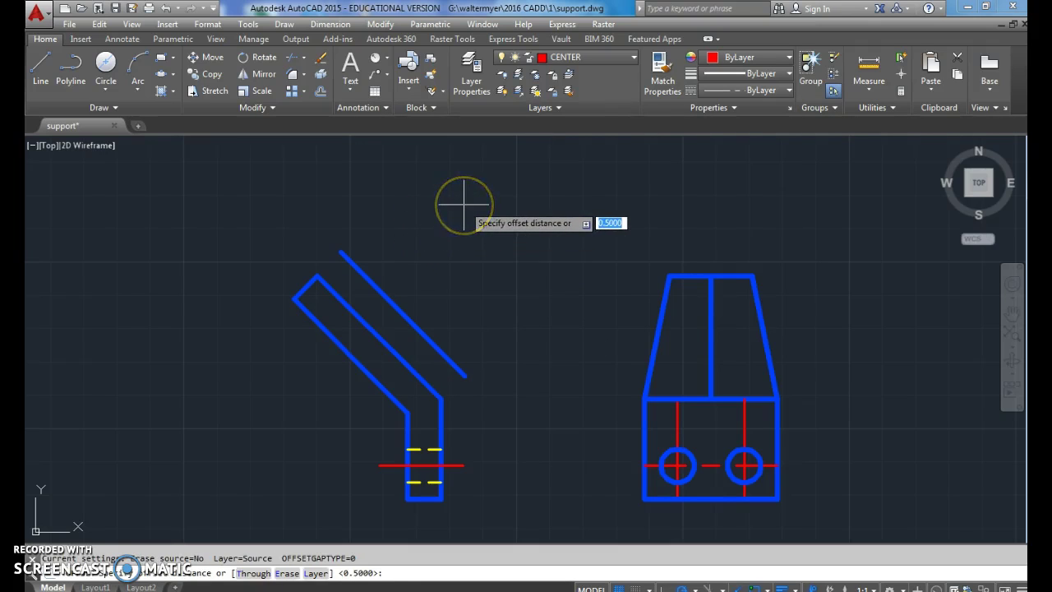
text(2)
key(Return)
click(364, 273)
click(420, 226)
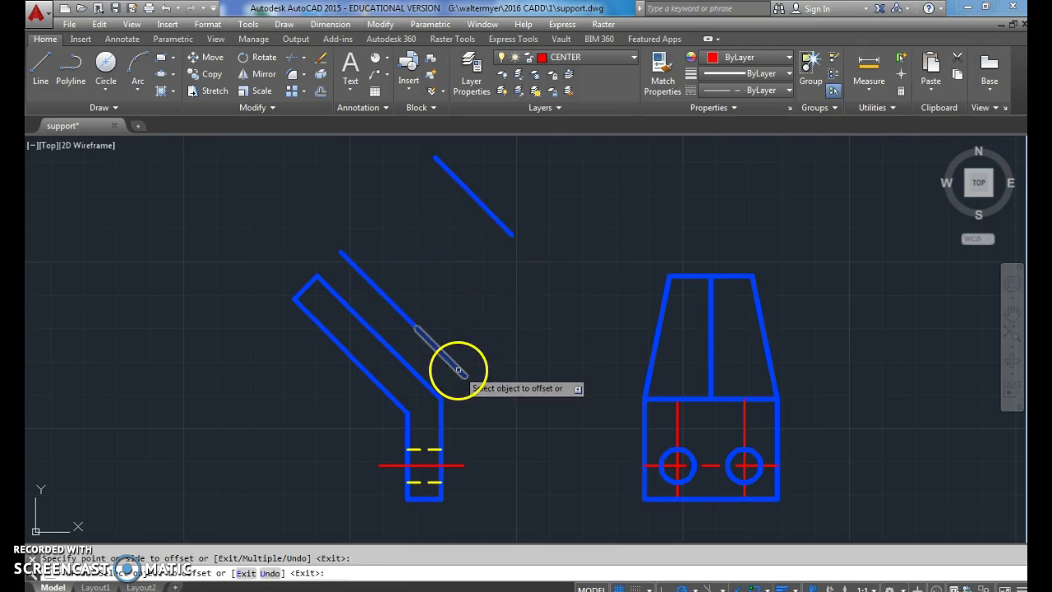
Step: On the OBJECT layer, connect the matching ends of the two parallel sloping lines to close a tilted rectangle
click(614, 63)
click(575, 158)
click(41, 63)
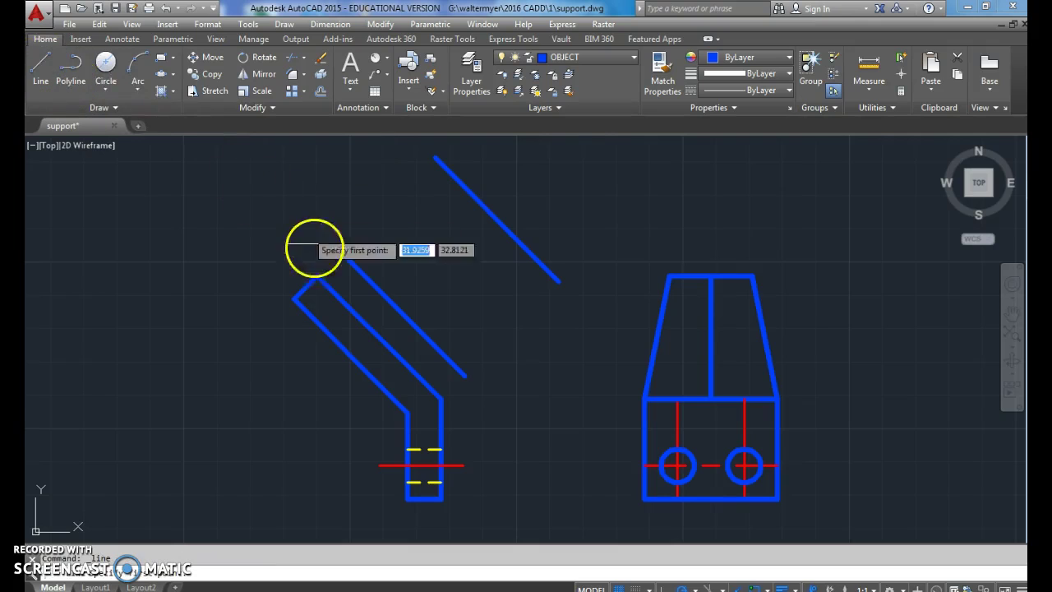
click(340, 252)
click(433, 156)
click(460, 182)
key(Return)
key(Return)
click(464, 374)
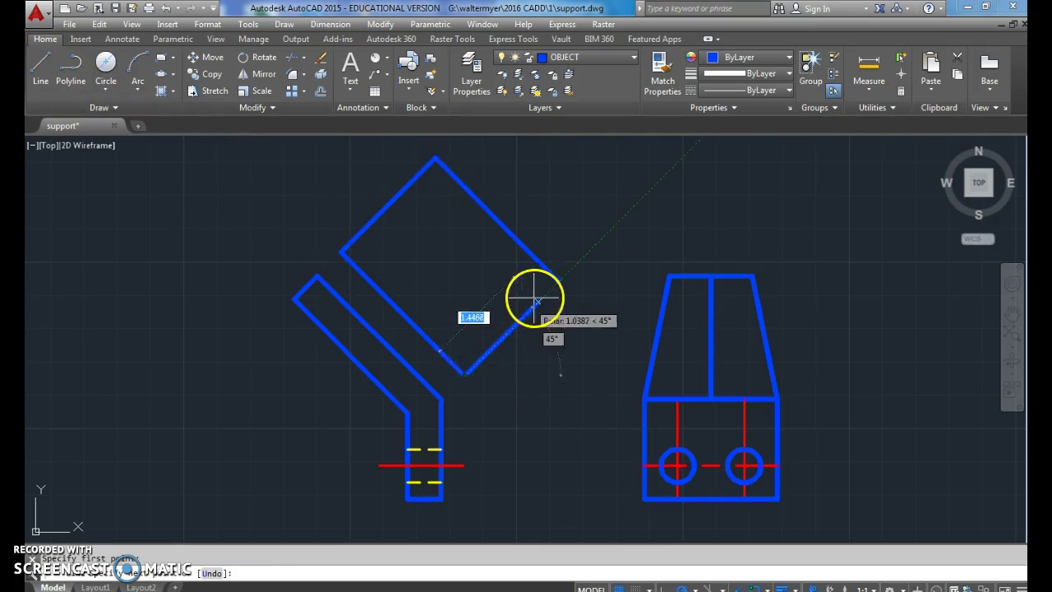
click(556, 282)
key(Return)
Step: Draw a 45° line from the side view's lower-right corner up beyond the tilted rectangle's far edge
key(Return)
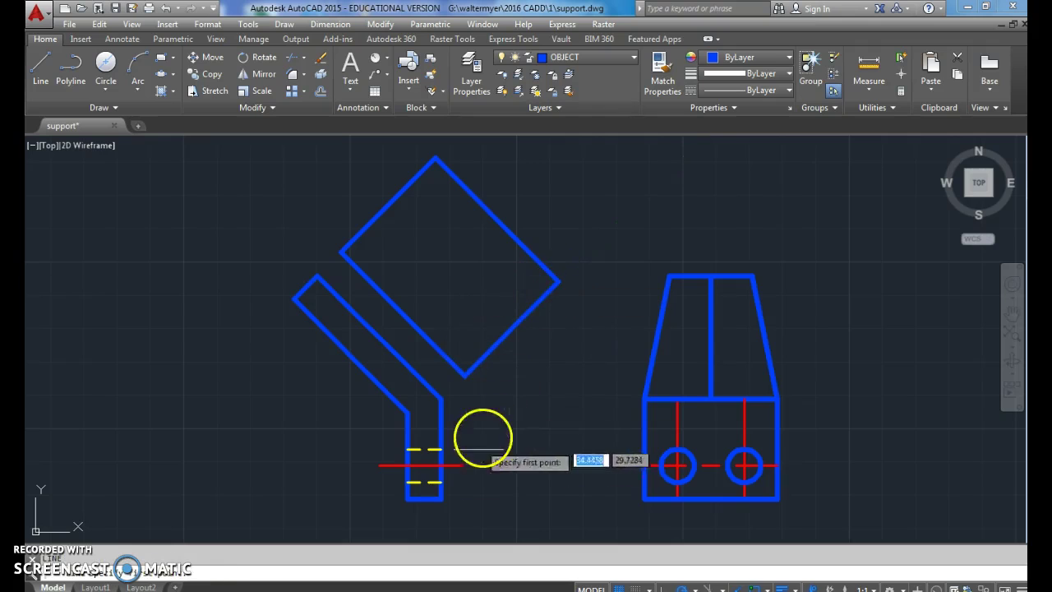
click(455, 487)
click(615, 312)
key(Return)
Step: Draw lines from the tilted rectangle's two lower corners, continuing its long edges down to the 45° line
key(Return)
click(556, 282)
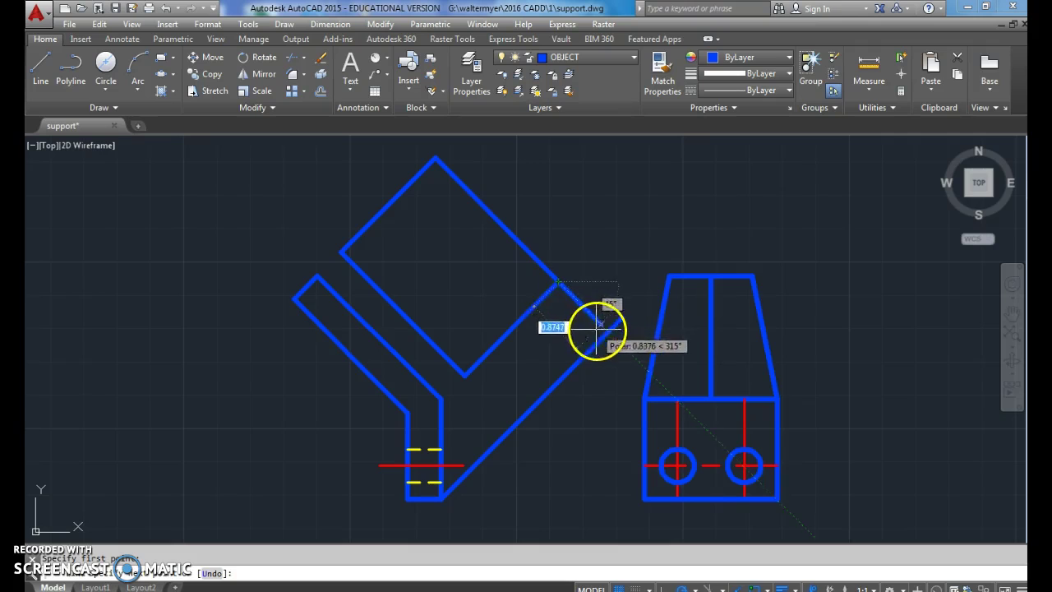
click(607, 332)
key(Return)
key(Return)
click(464, 377)
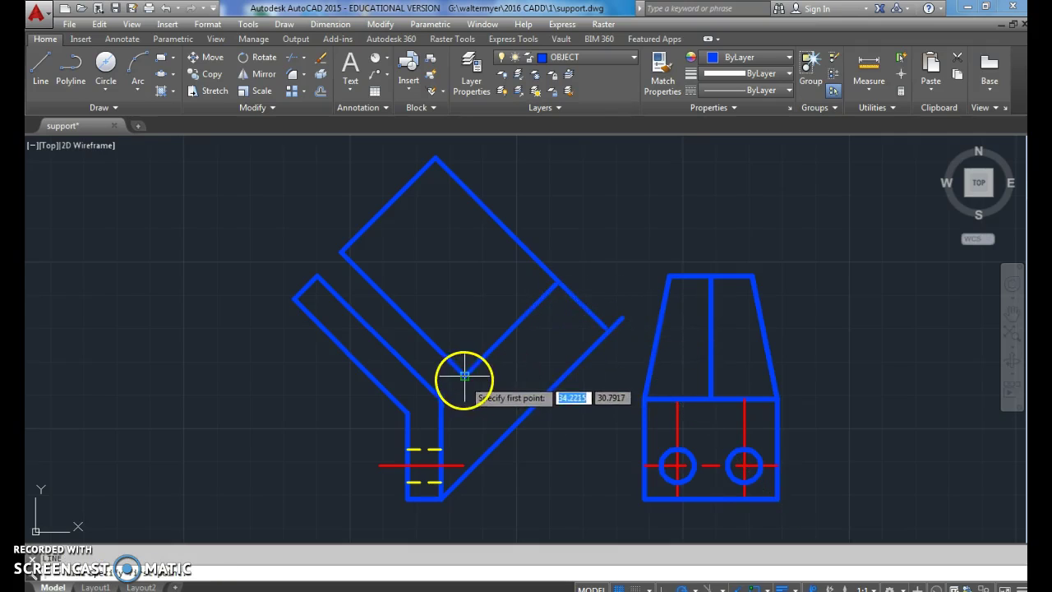
click(514, 426)
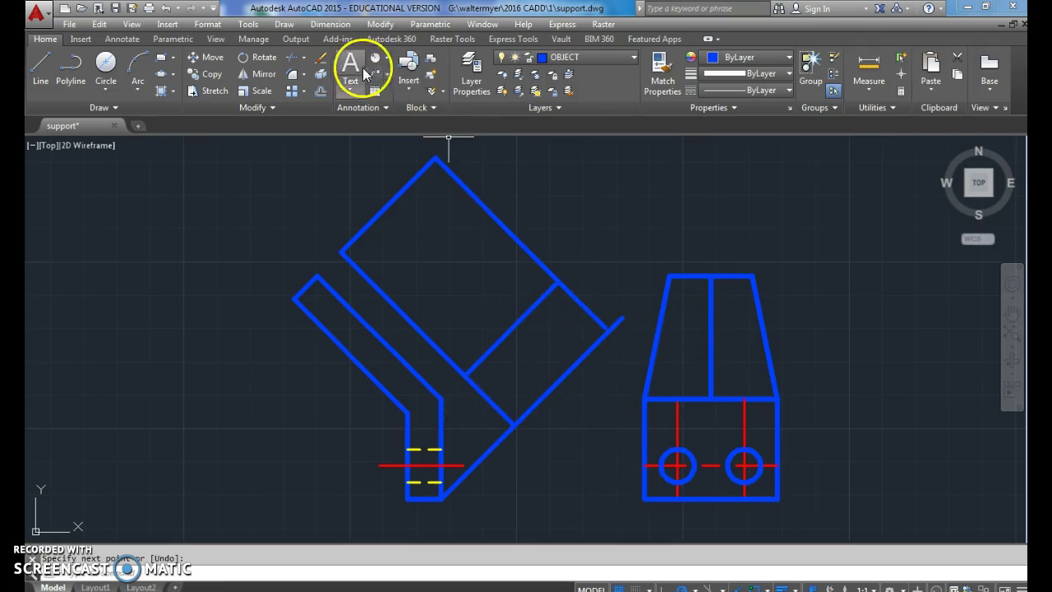
Step: Try to trim the overhanging upper end of the 45° line against the two extended edges
click(294, 58)
click(576, 300)
click(495, 409)
key(Return)
click(619, 322)
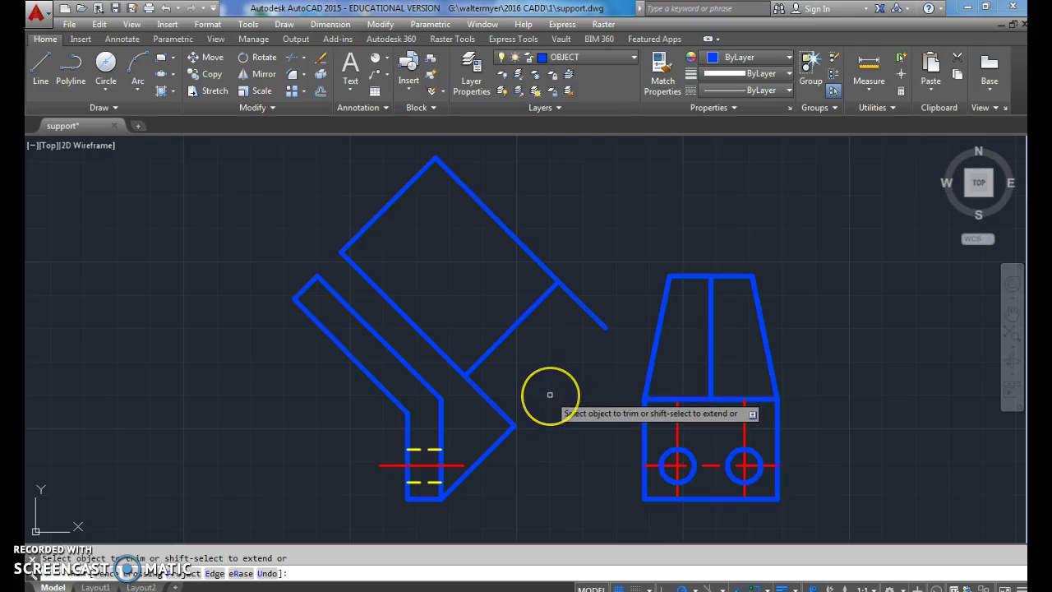
key(Escape)
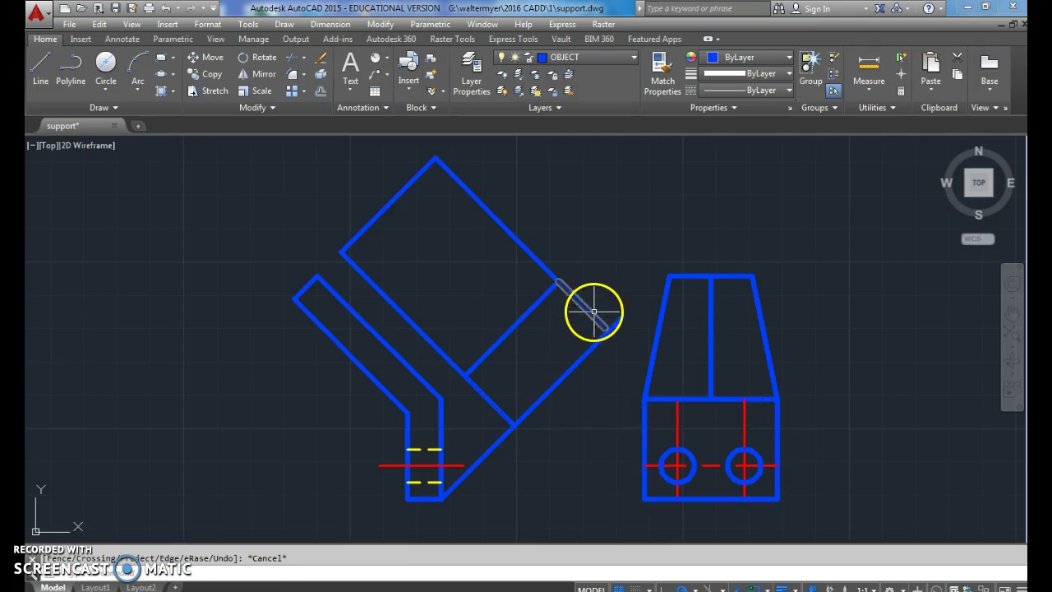
Step: Stretch the lower end of the far extended edge so that it meets the 45° line
scroll(602, 323, up, 2)
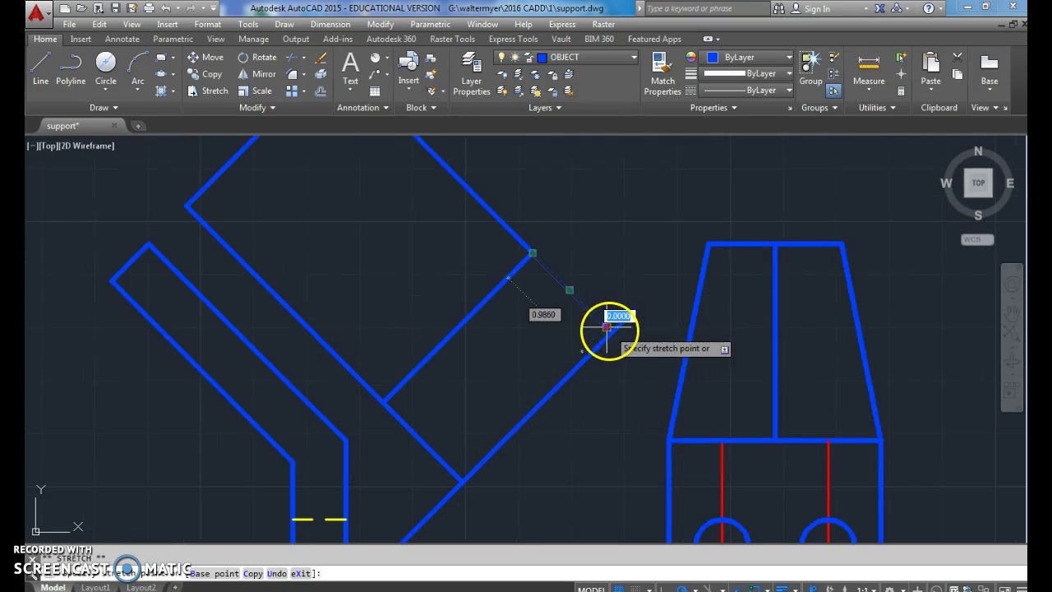
click(608, 330)
key(Escape)
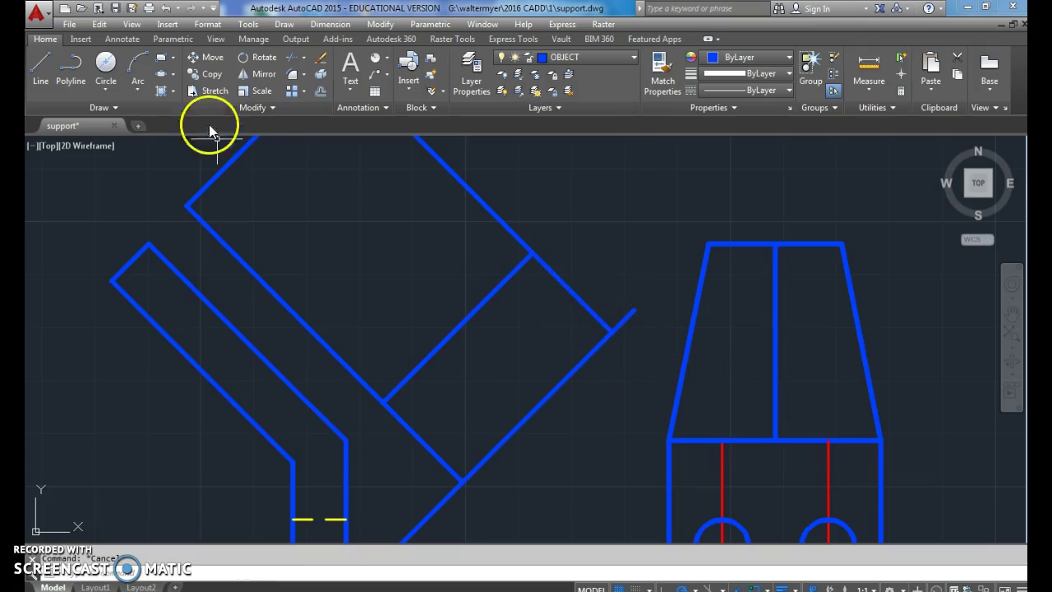
Step: Trim both overhanging ends of the 45° line against the two extended long edges of the tilted rectangle
click(291, 58)
click(570, 306)
click(453, 399)
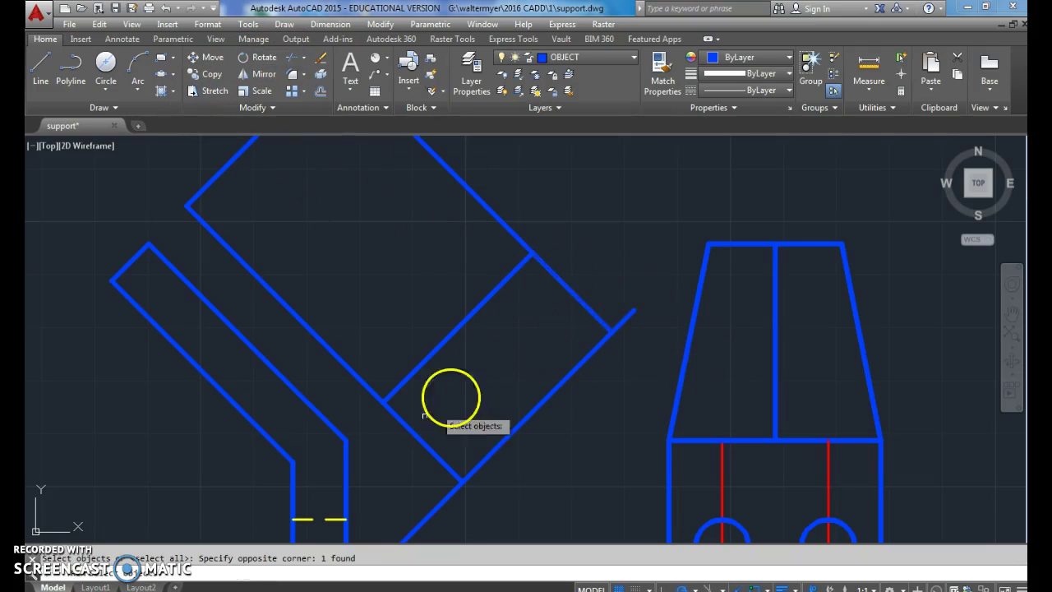
key(Return)
click(623, 319)
click(442, 502)
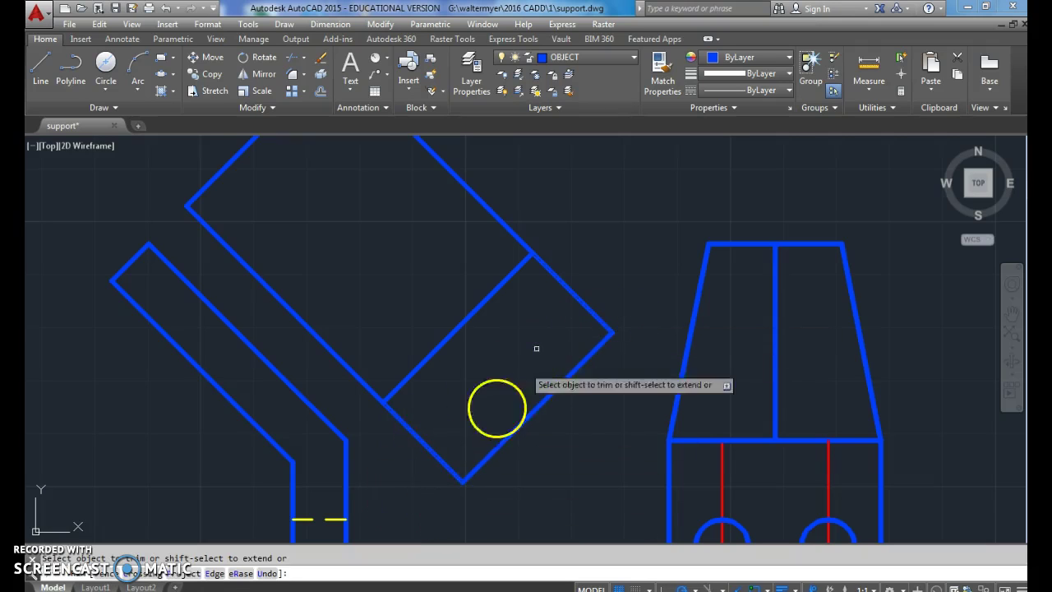
key(Return)
scroll(612, 221, down, 3)
middle_drag(605, 218, 585, 280)
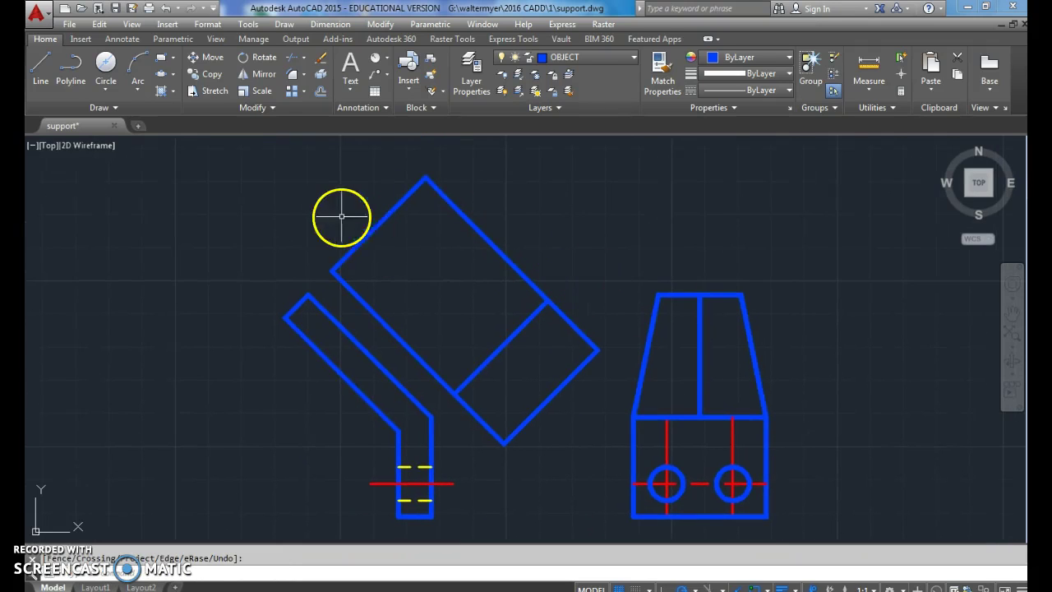
Step: From the tilted rectangle's upper end-edge midpoint, draw 5/8 toward the far corner and on to the far end of the inner cross line
click(41, 66)
click(378, 223)
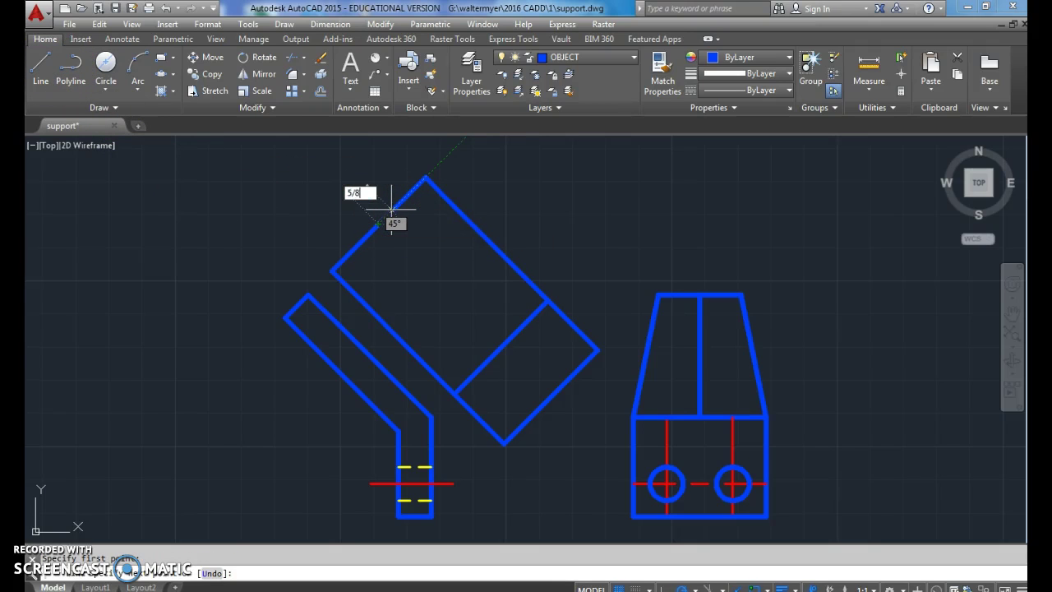
key(Return)
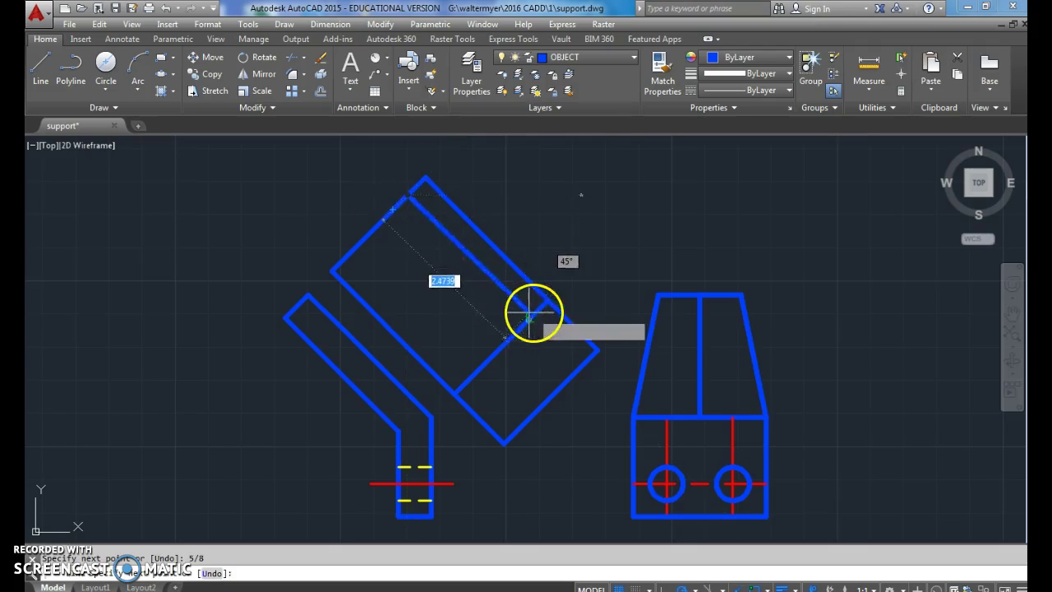
click(547, 301)
key(Return)
Step: From the same midpoint, draw 5/8 toward the near corner and on to the near end of the inner cross line
key(Return)
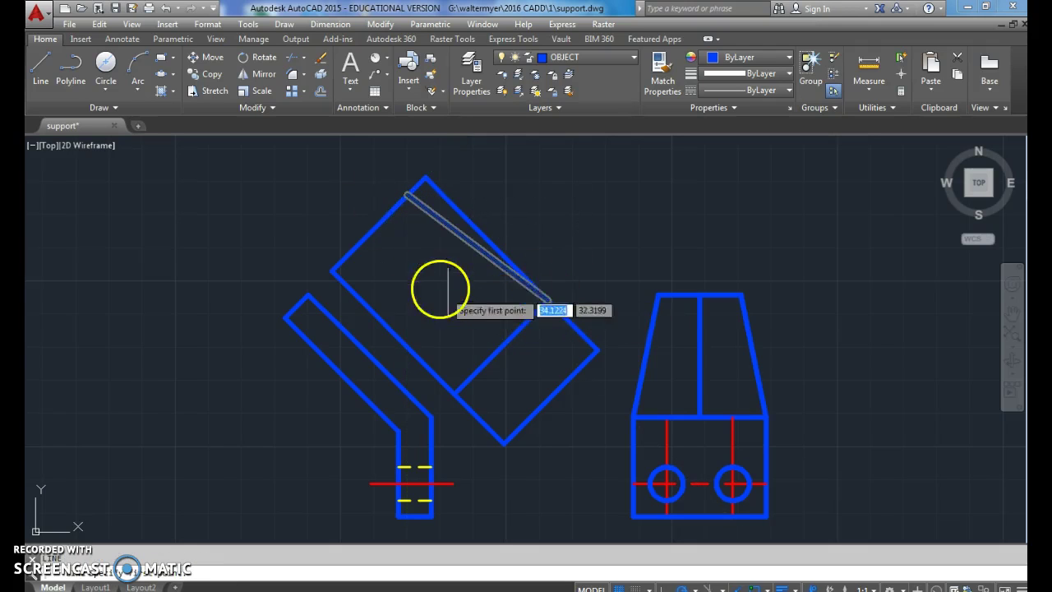
click(377, 223)
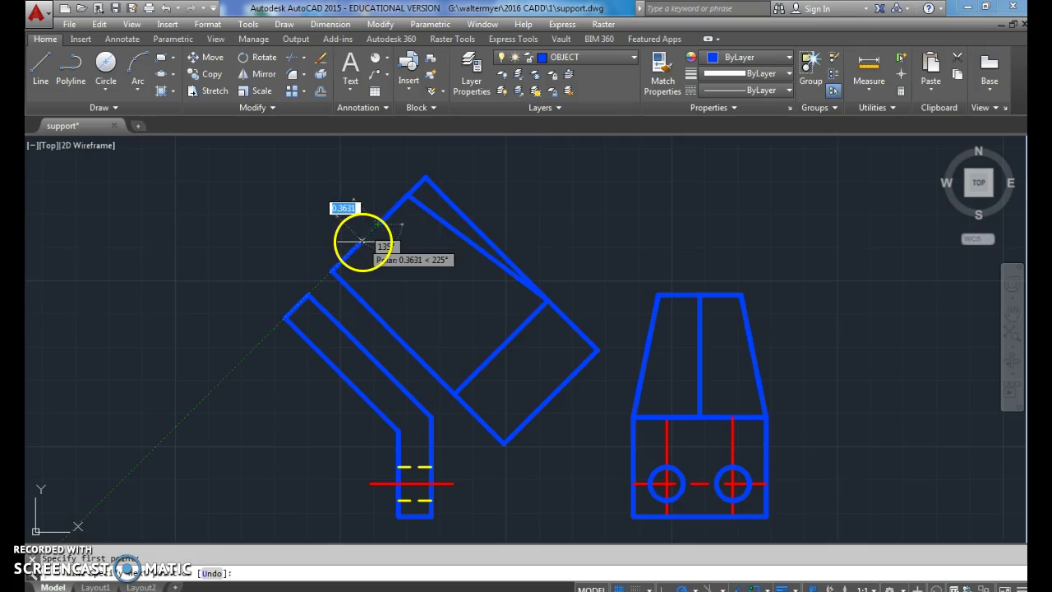
text(.)
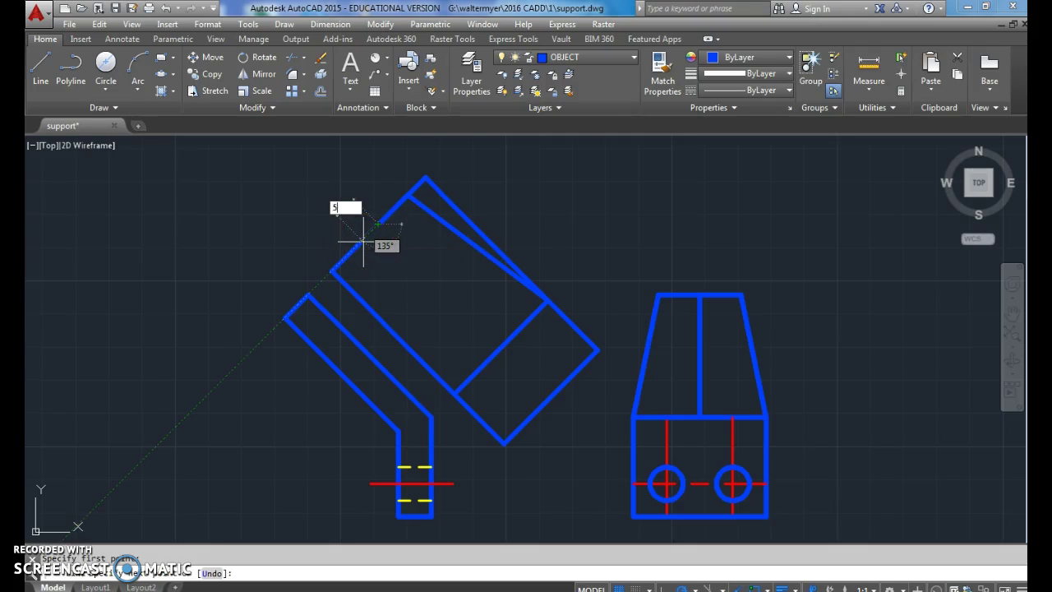
key(Return)
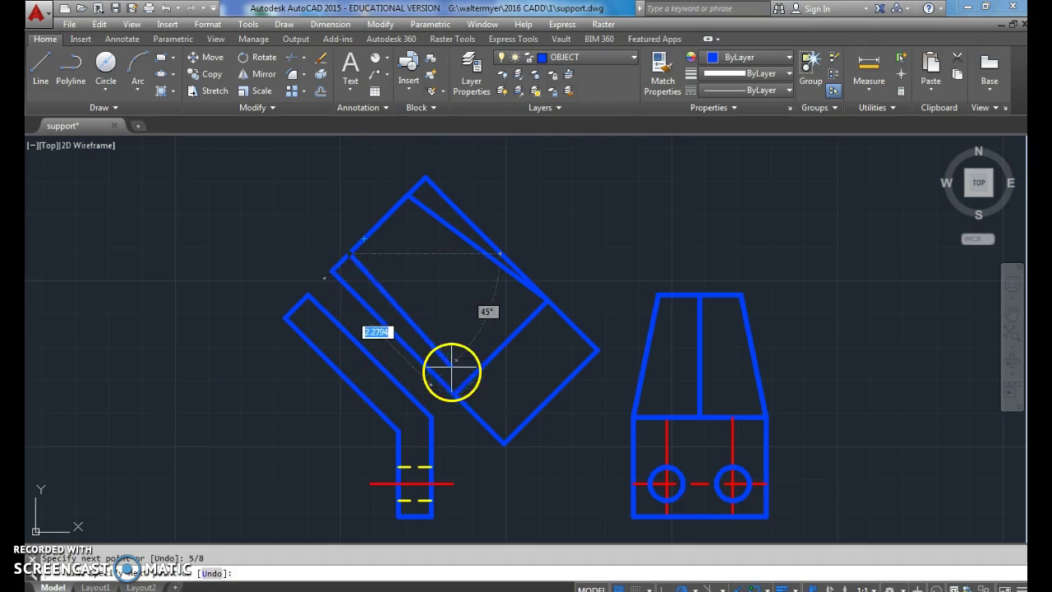
click(456, 391)
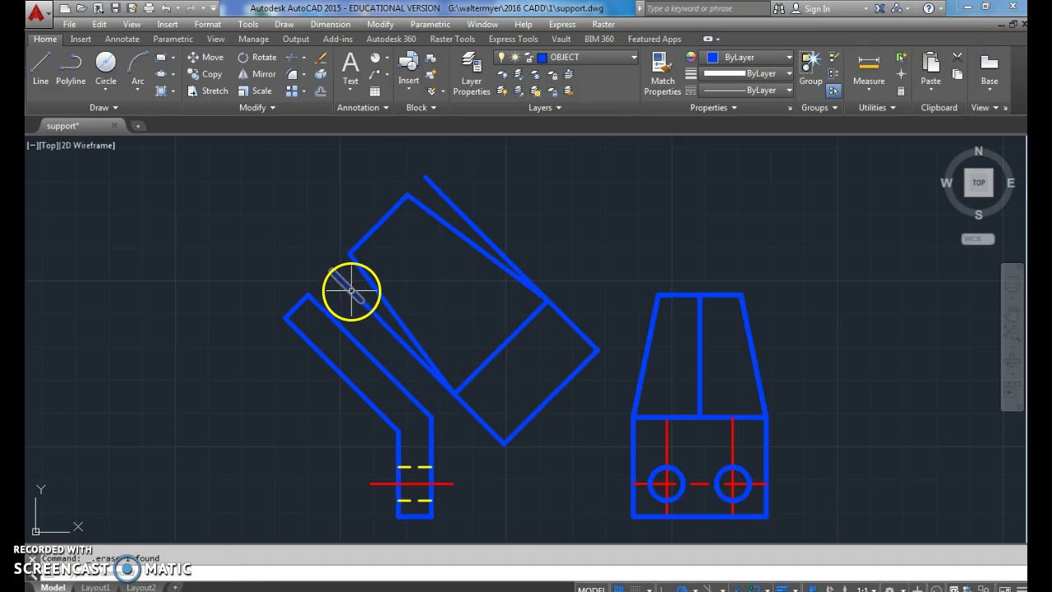
Step: Erase the tilted rectangle's old end edge and the near long edge outside the new taper, plus the far long edge's outermost piece
key(Delete)
click(375, 312)
click(369, 306)
key(Delete)
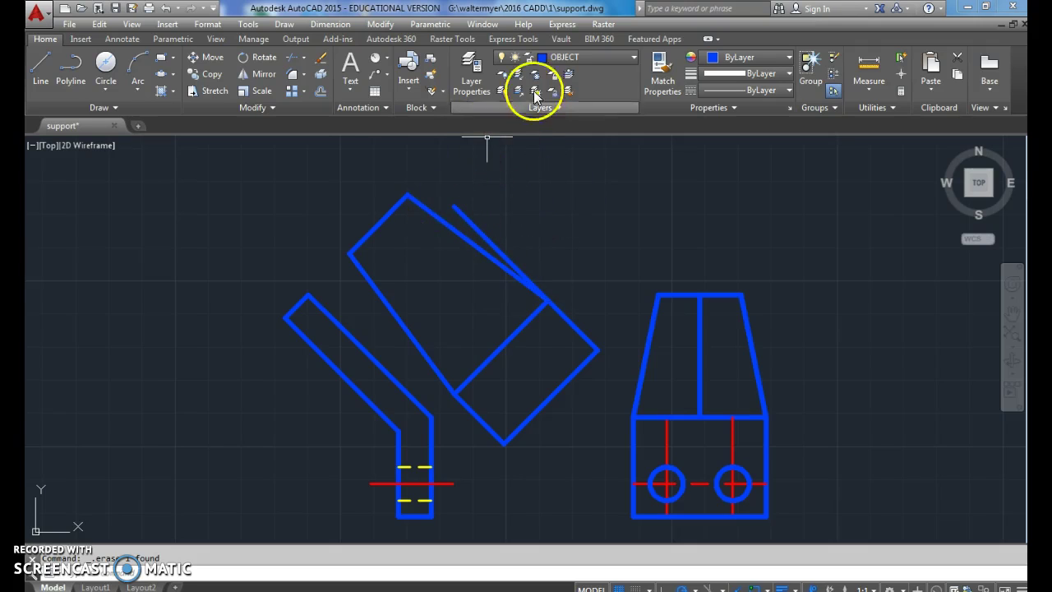
Step: On the CENTER layer, draw a 45° centre line from the leftover far edge's end to the near tapered edge, then shorten it to the far taper
click(595, 56)
click(579, 92)
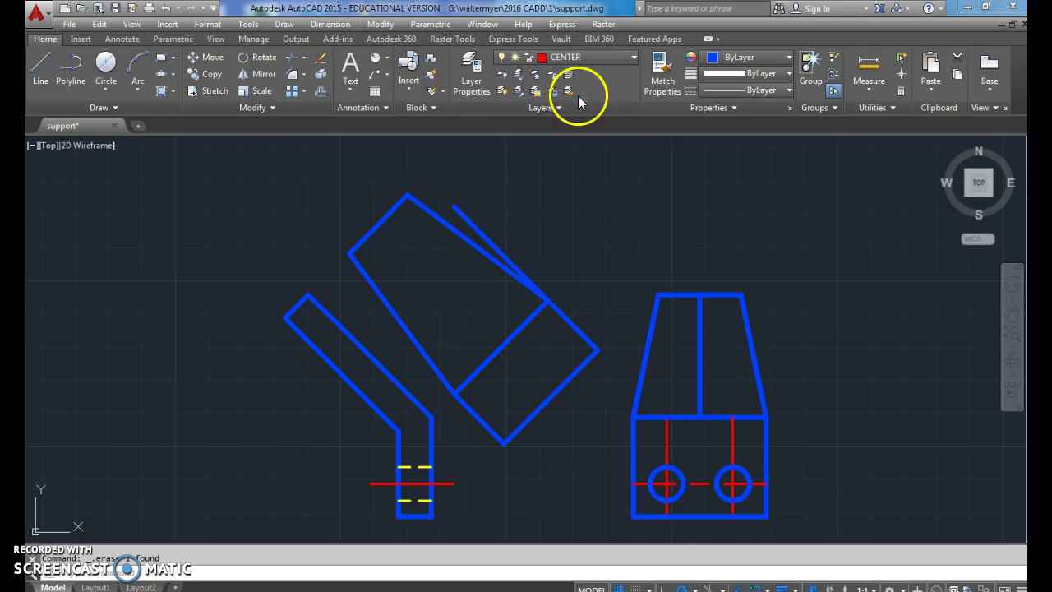
click(43, 67)
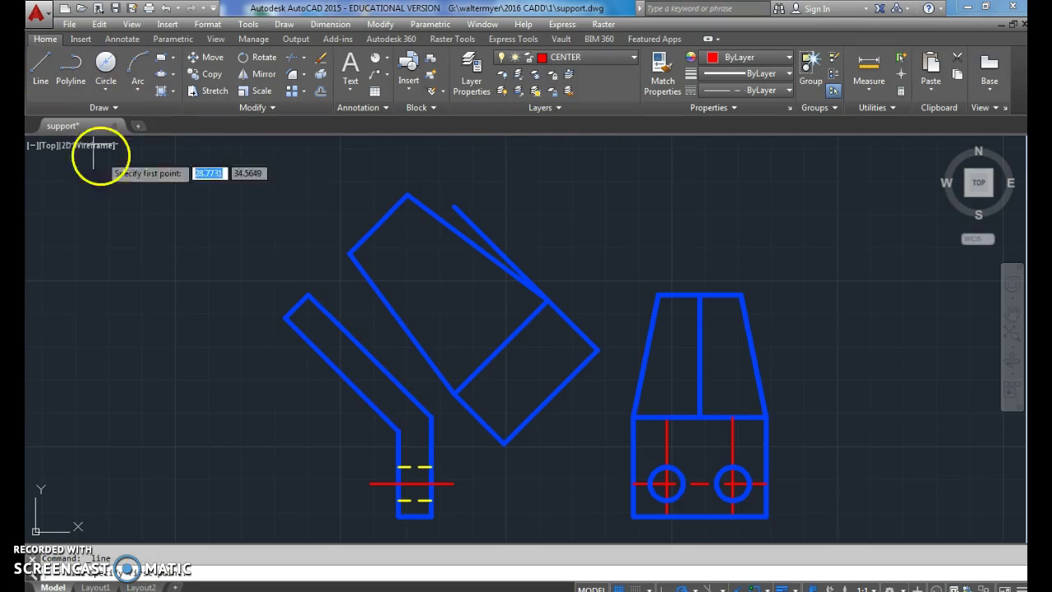
click(454, 207)
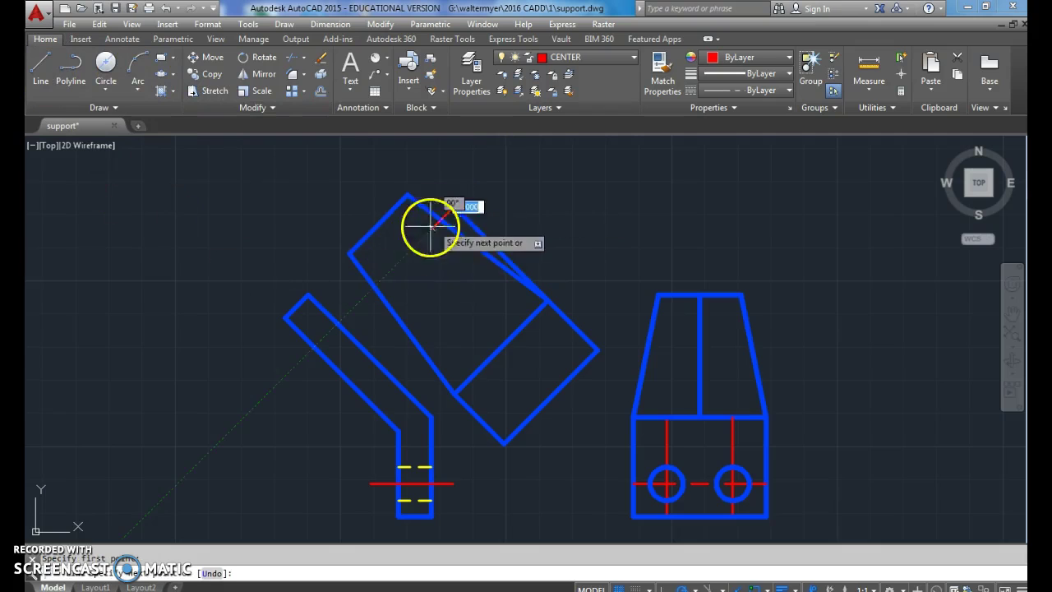
click(375, 286)
key(Escape)
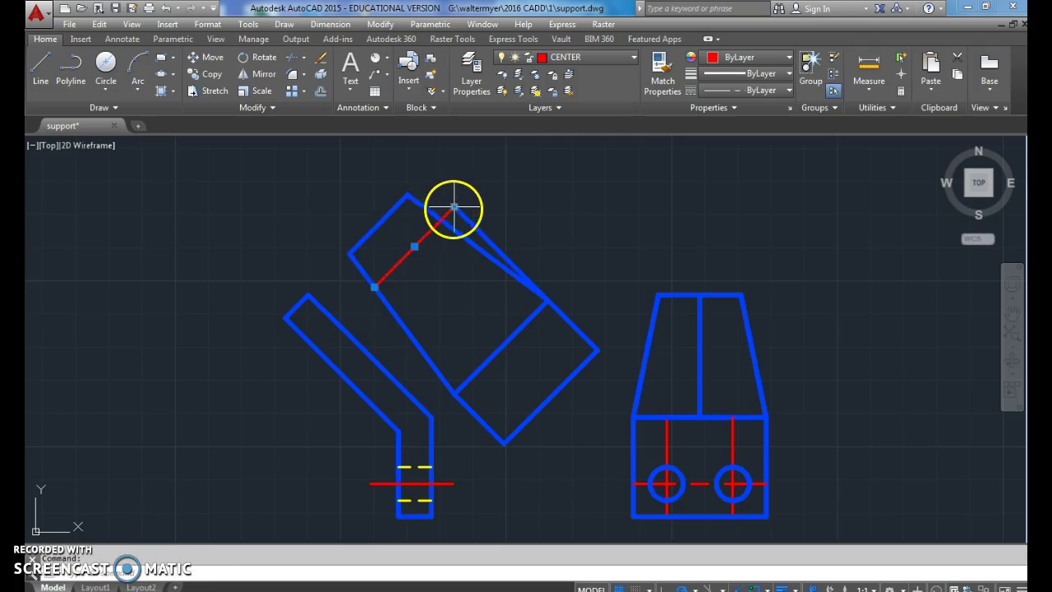
click(454, 207)
click(428, 217)
Step: Draw a second parallel centre line between the tapered edges, nearer the inner cross line, and erase the leftover outer edge
click(41, 66)
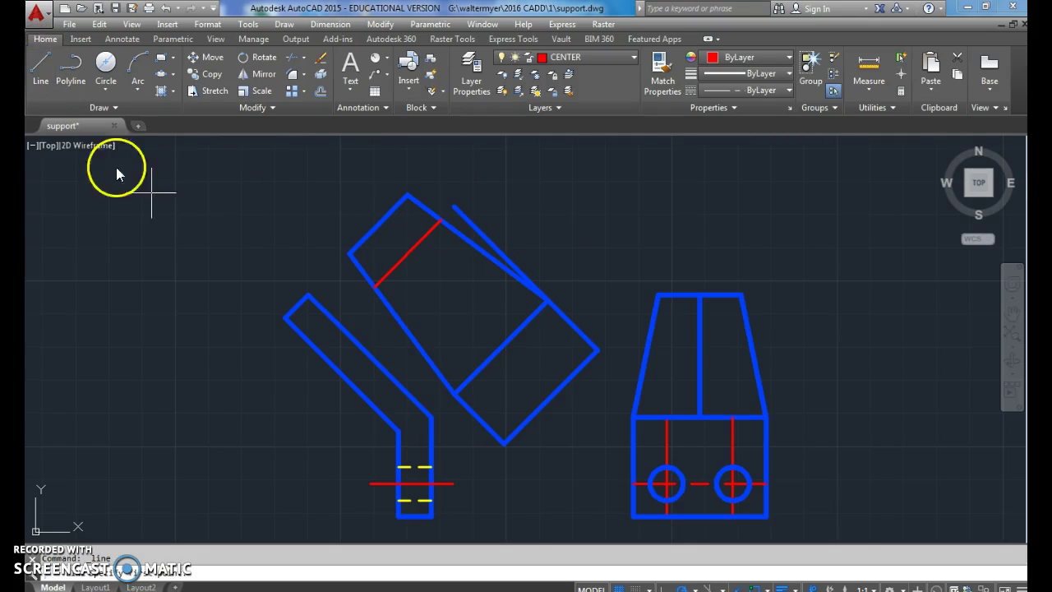
click(494, 259)
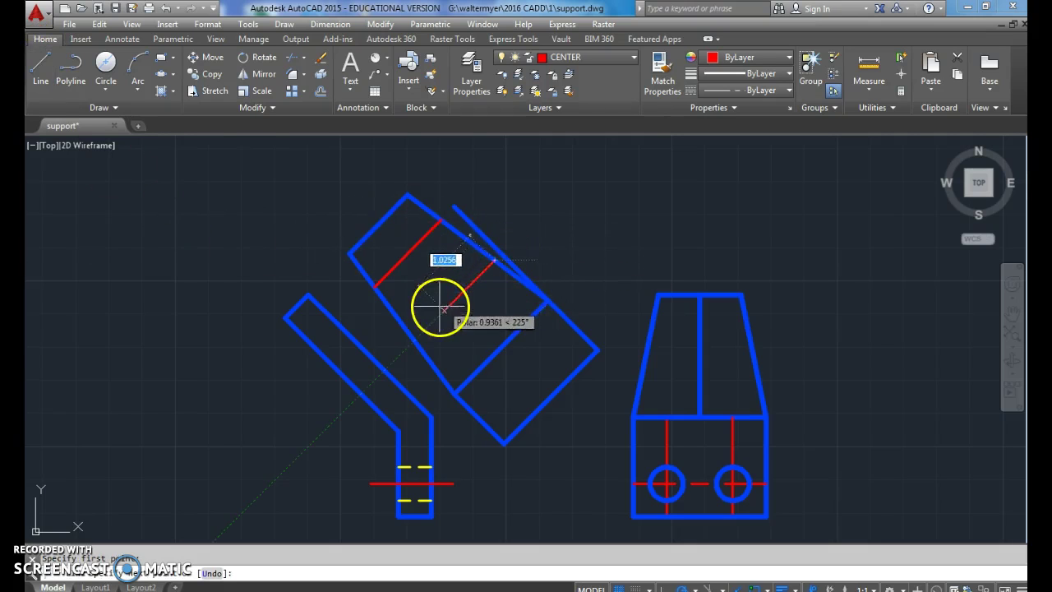
click(415, 339)
key(Escape)
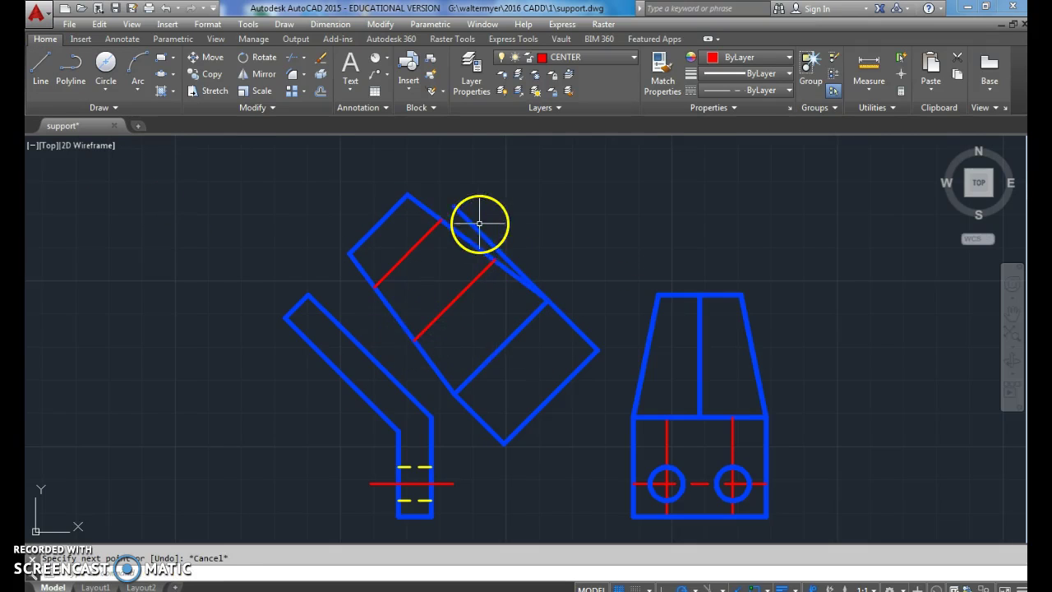
click(482, 232)
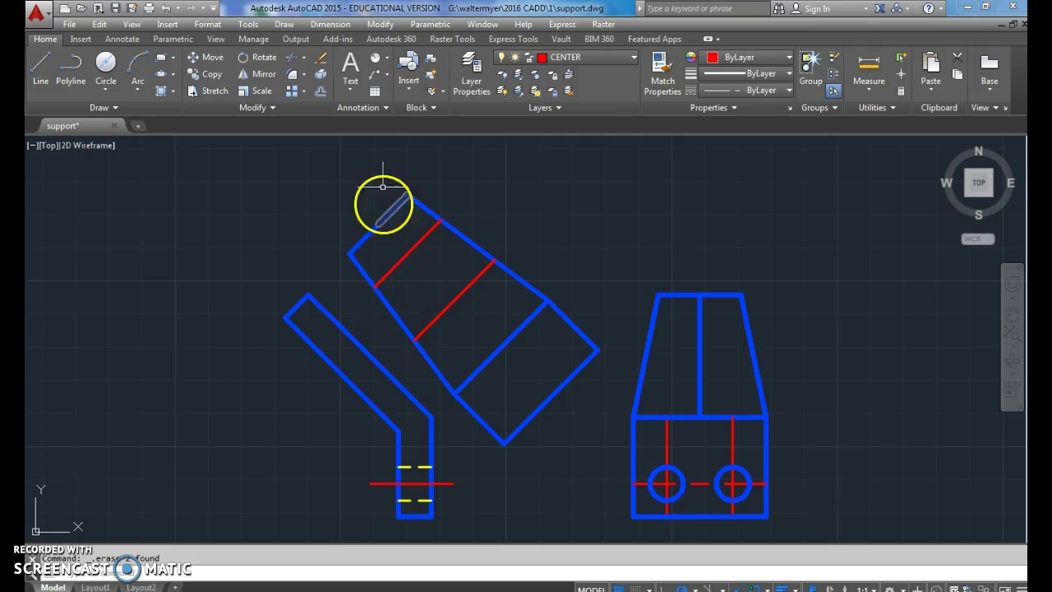
click(110, 84)
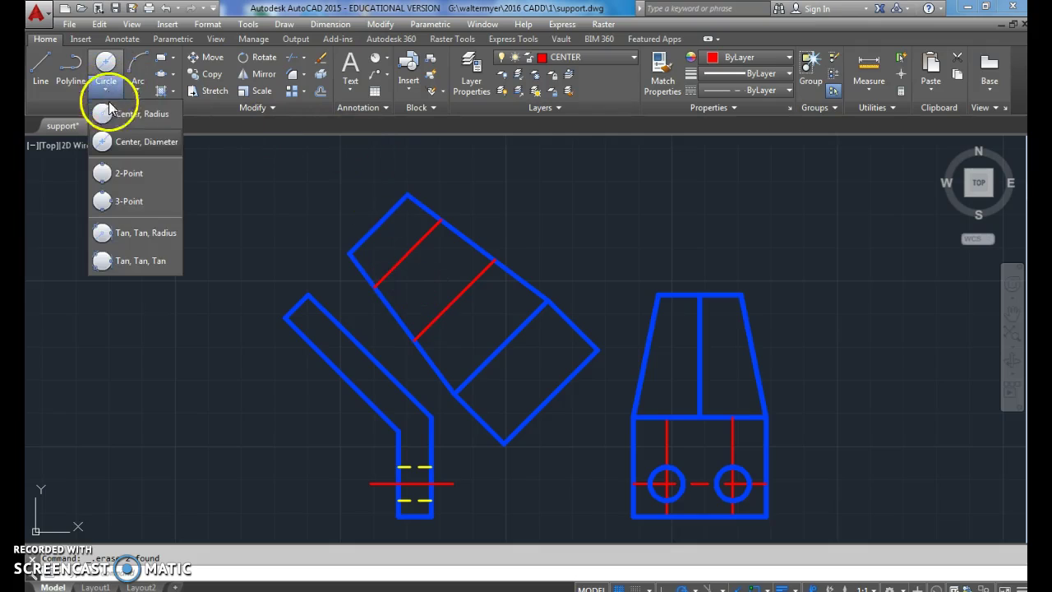
click(105, 107)
click(408, 253)
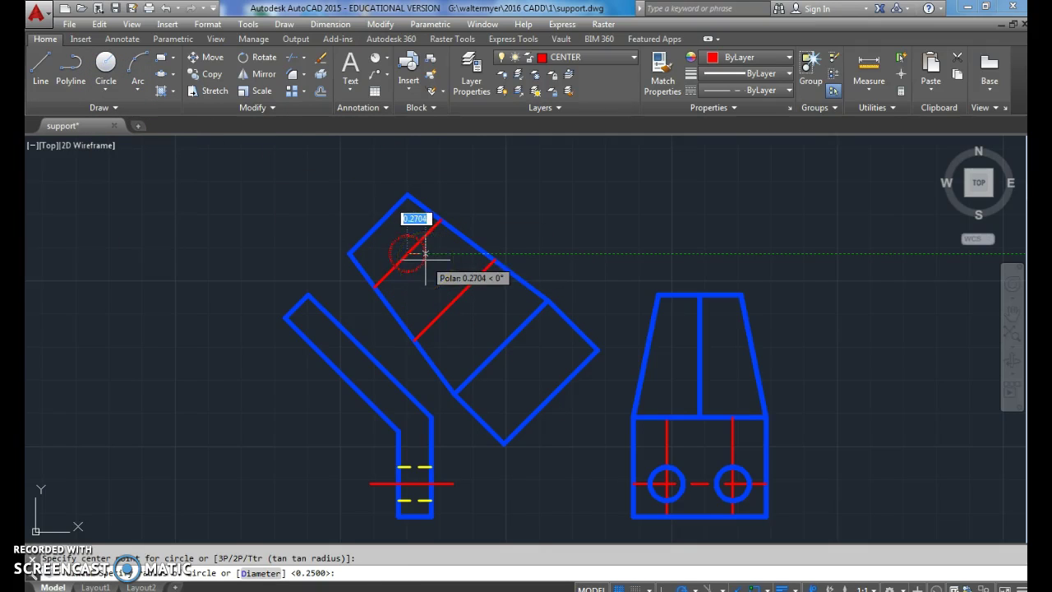
key(Escape)
Step: On the OBJECT layer, draw a circle of radius 3/16 centred on the midpoint of the upper centre line in the auxiliary view
click(615, 59)
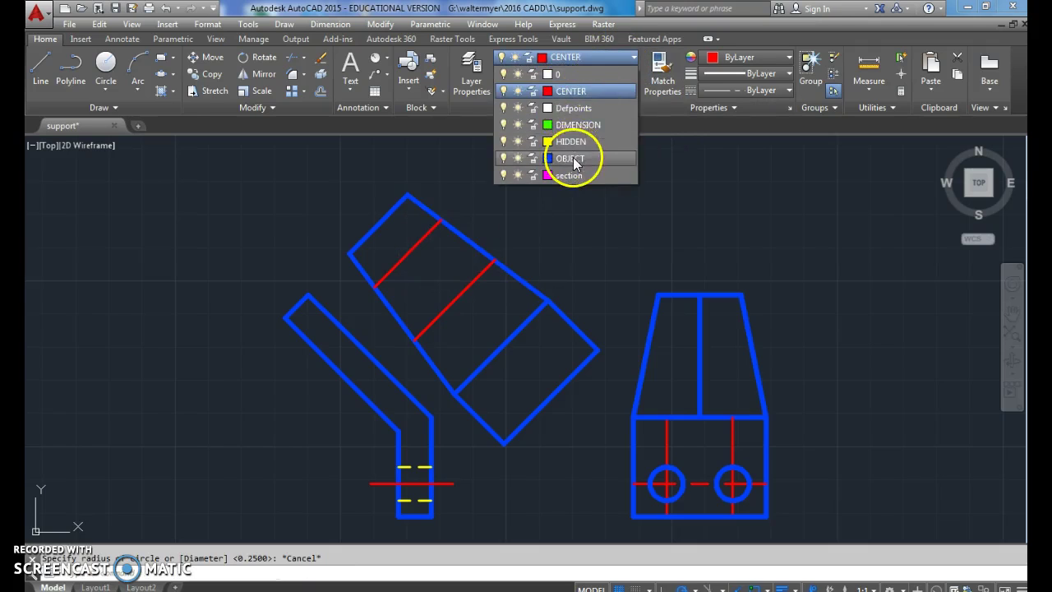
click(574, 159)
click(107, 64)
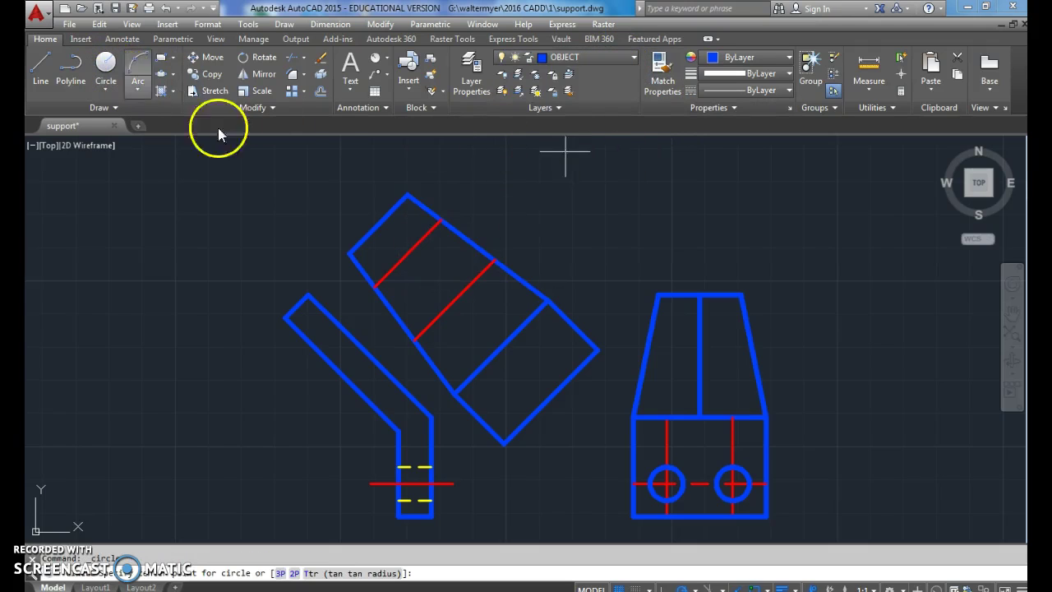
click(408, 253)
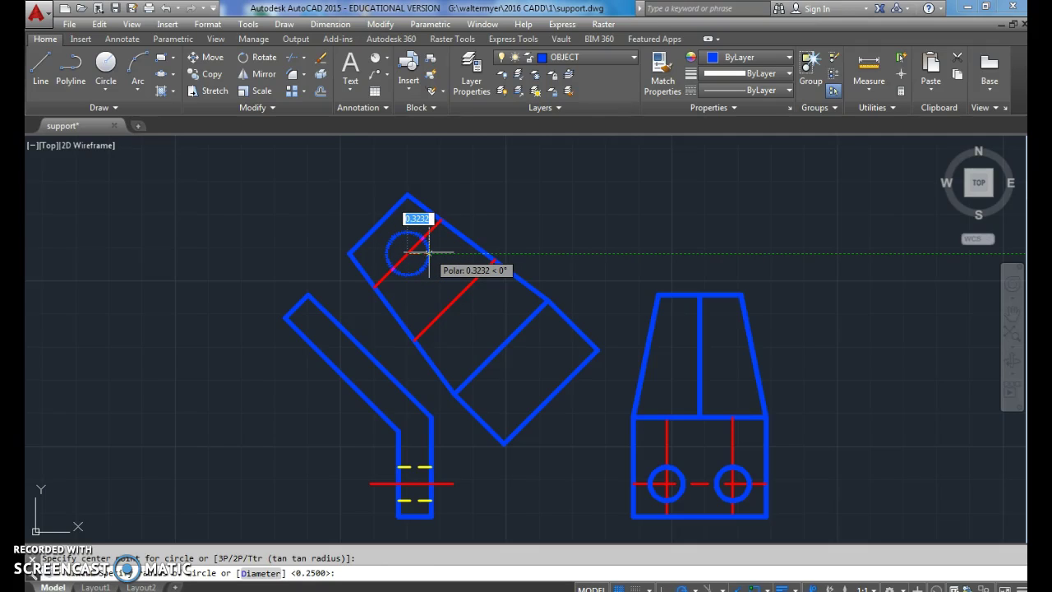
text(3/16)
key(Return)
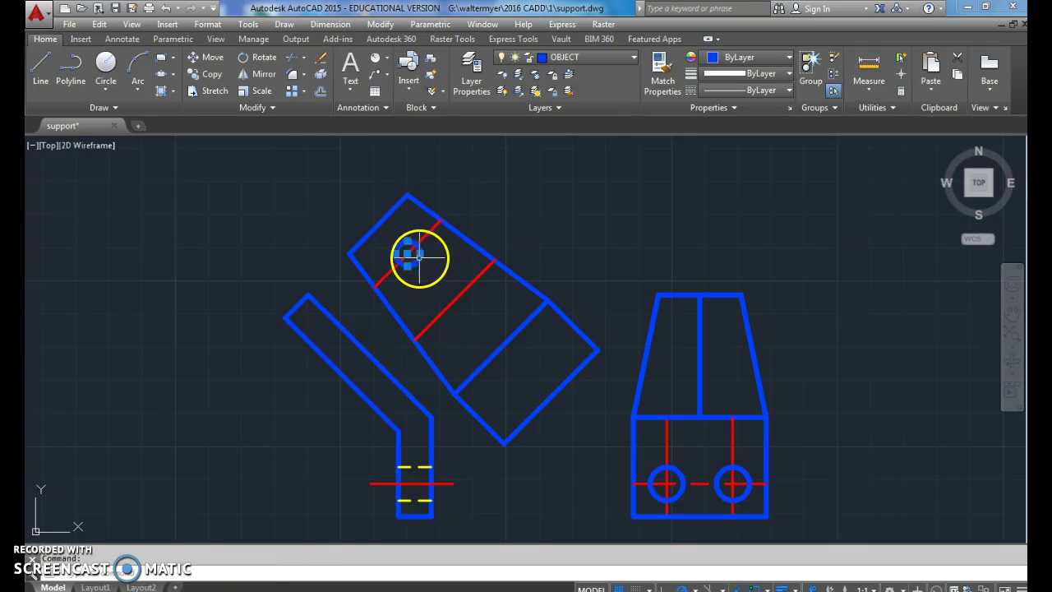
Step: Copy the circle from its centre to the midpoint of the second centre line
click(211, 74)
click(407, 254)
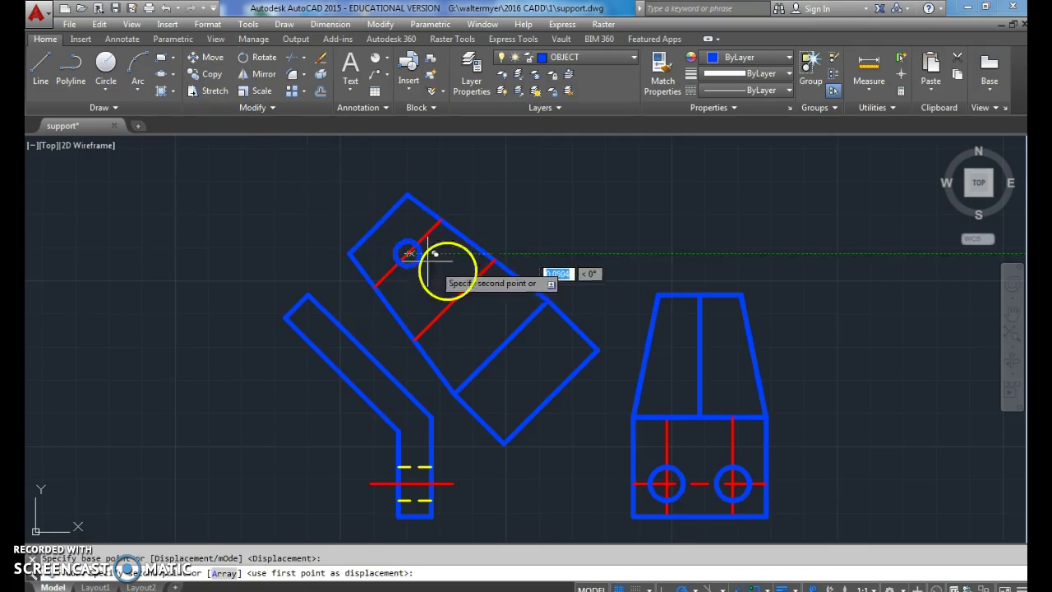
click(455, 301)
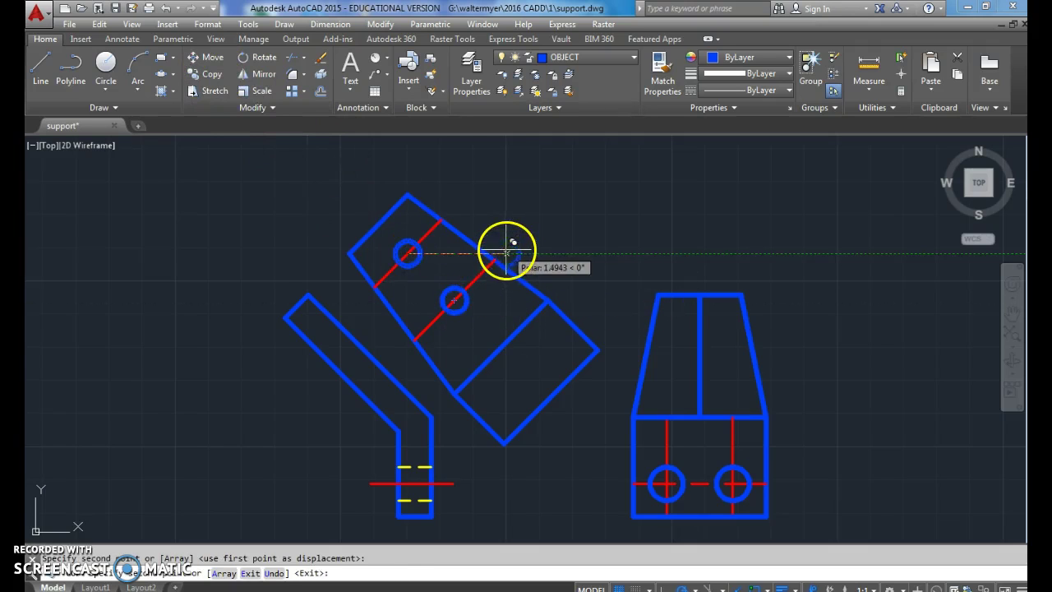
key(Escape)
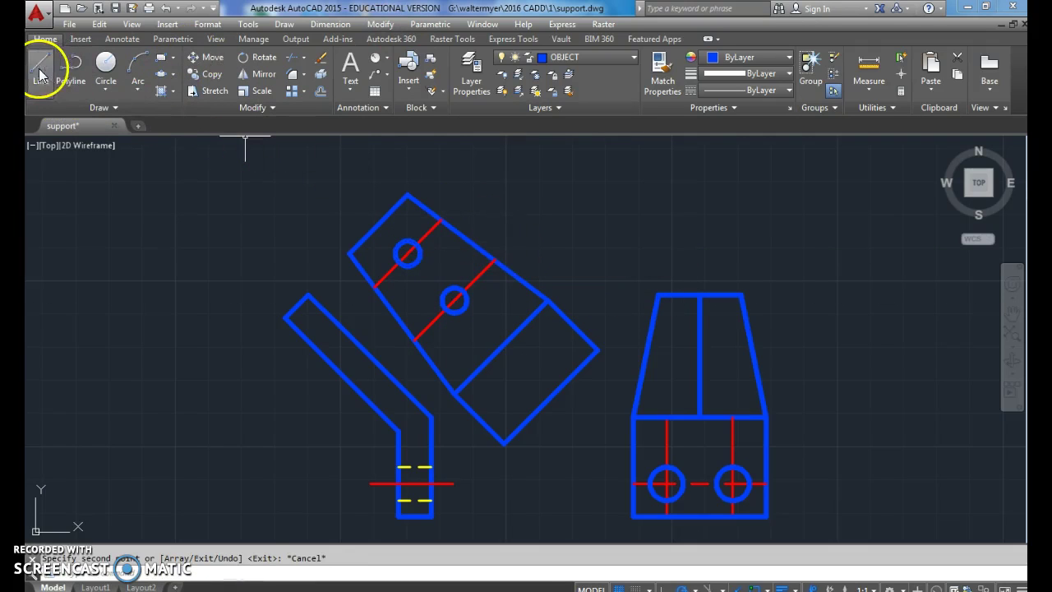
Step: Draw two parallel tangent lines joining the two circles to form the sides of a slot
click(40, 64)
click(407, 254)
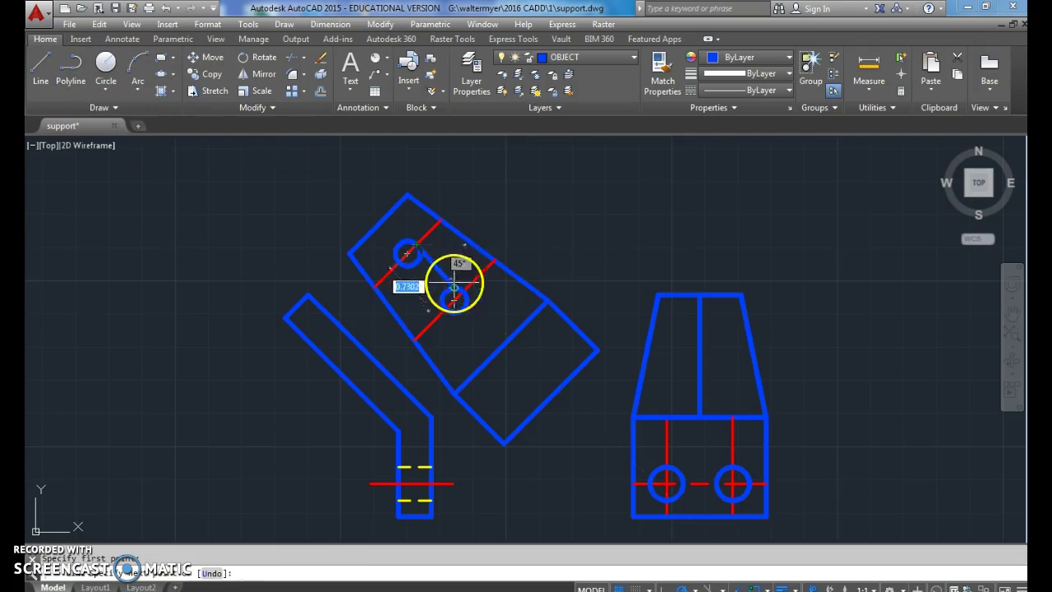
click(462, 292)
key(Return)
key(Return)
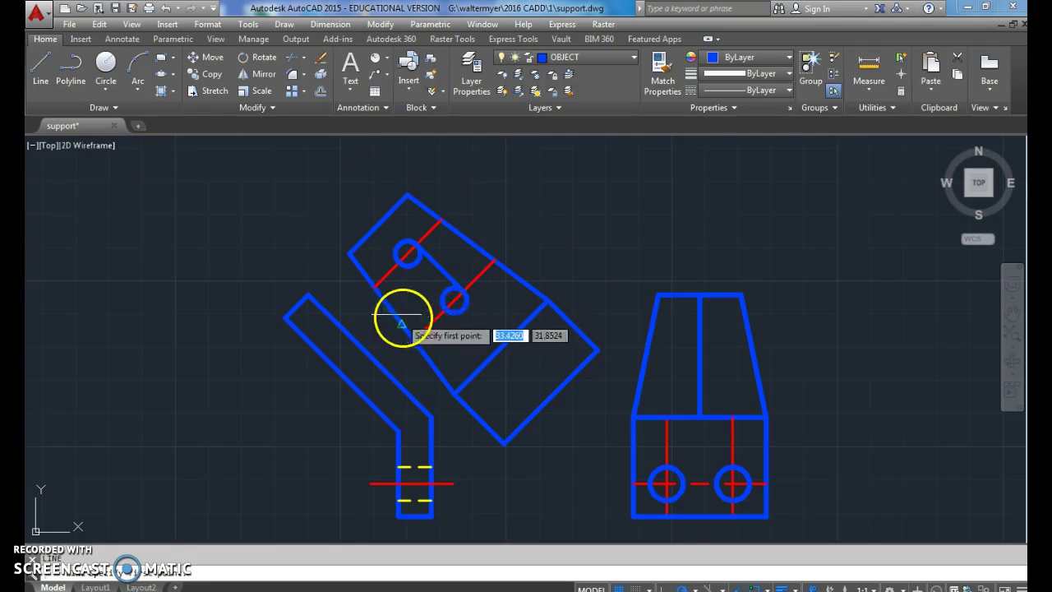
click(406, 254)
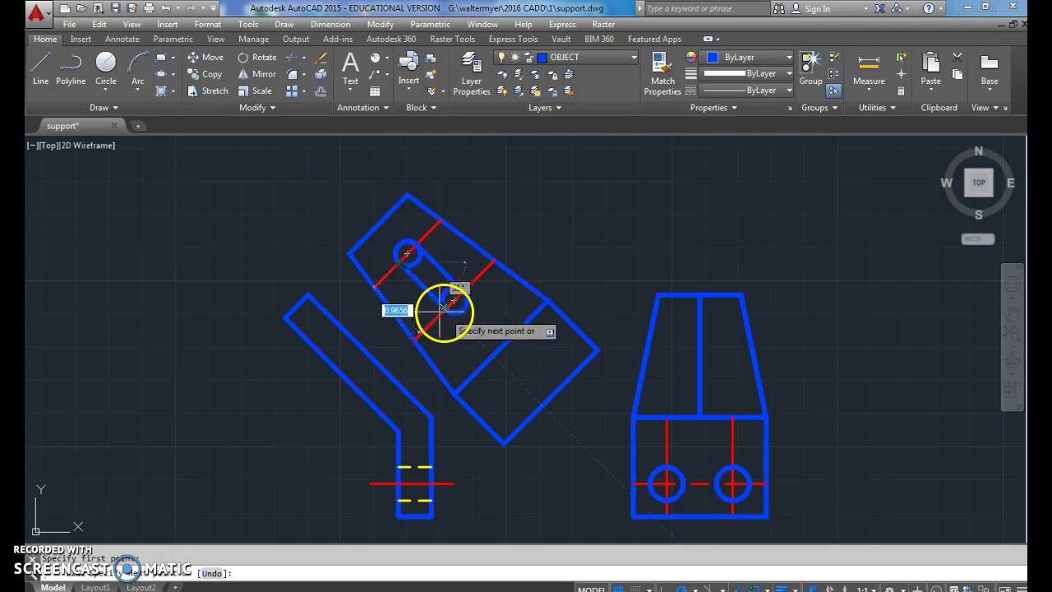
key(Return)
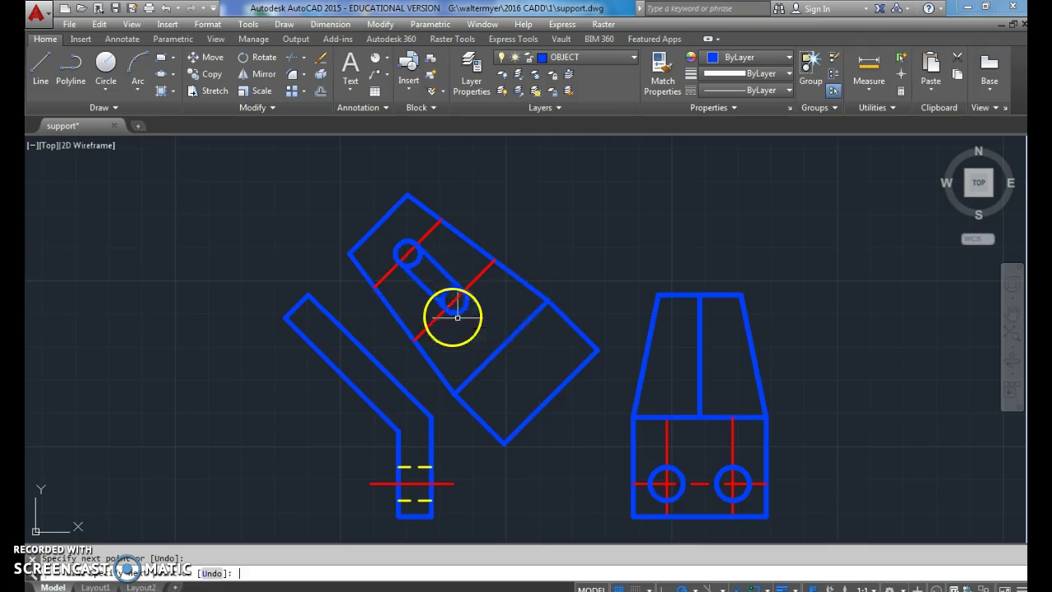
Step: Trim the inner halves of both circles against the two tangent lines to leave a rounded slot
click(291, 58)
click(439, 265)
click(419, 285)
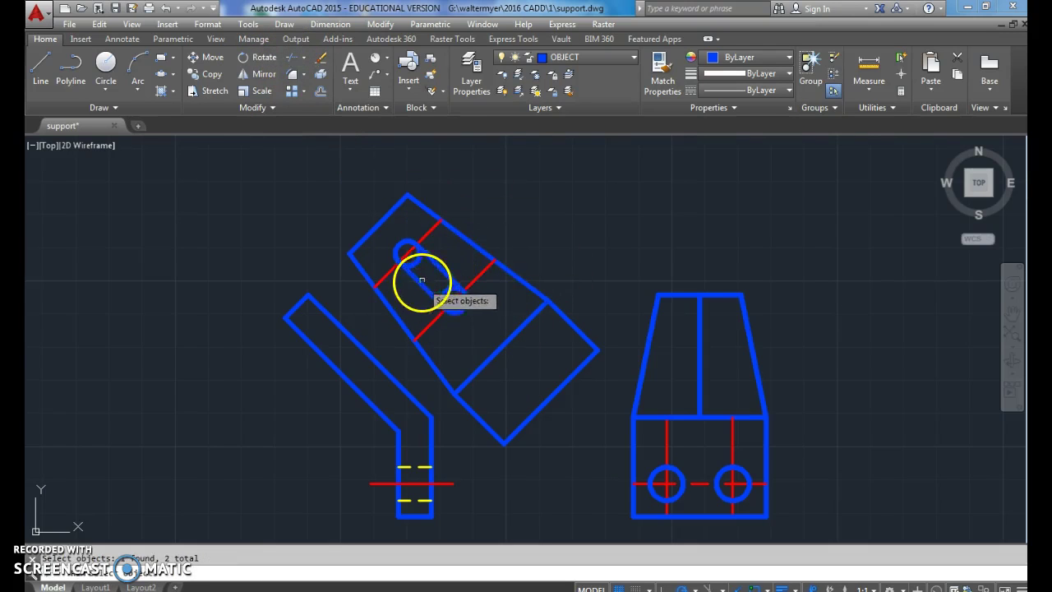
key(Return)
click(416, 261)
click(448, 290)
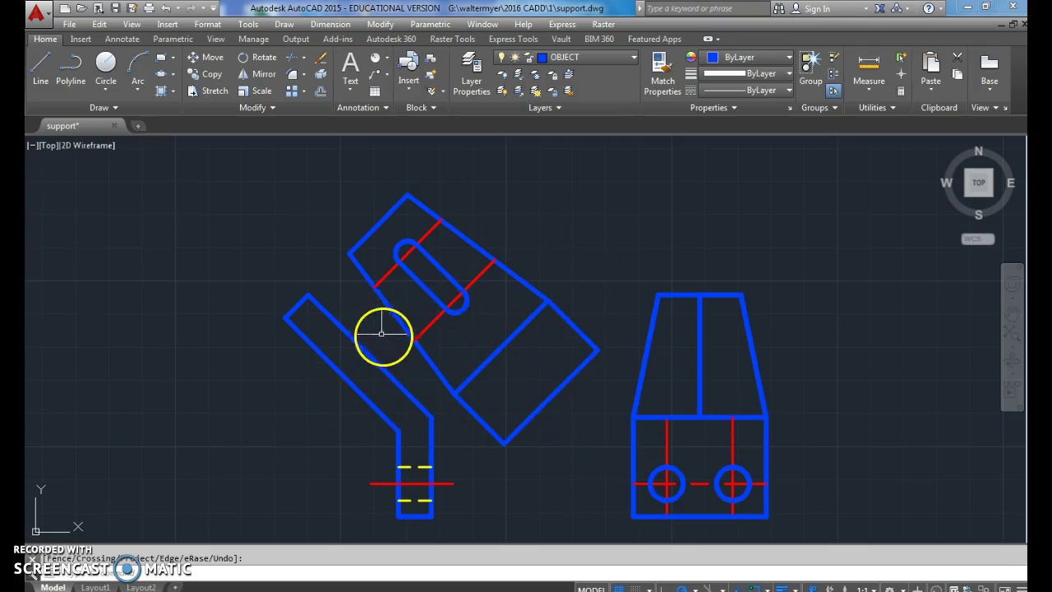
Step: On the HIDDEN layer, draw two lines from the slot's ends in the auxiliary view across the side view's inclined arm
click(587, 57)
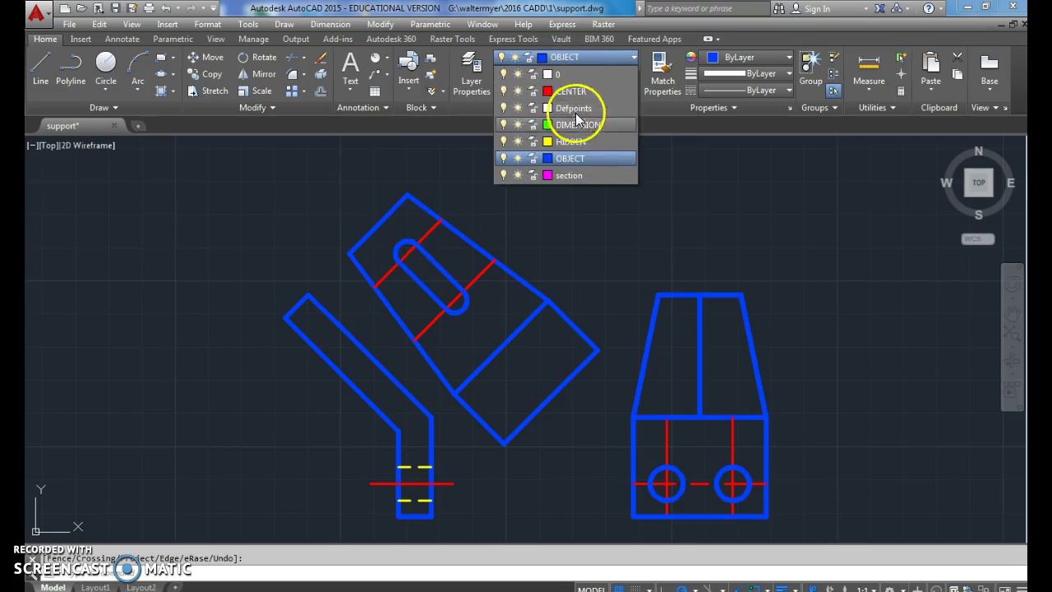
click(575, 106)
click(38, 69)
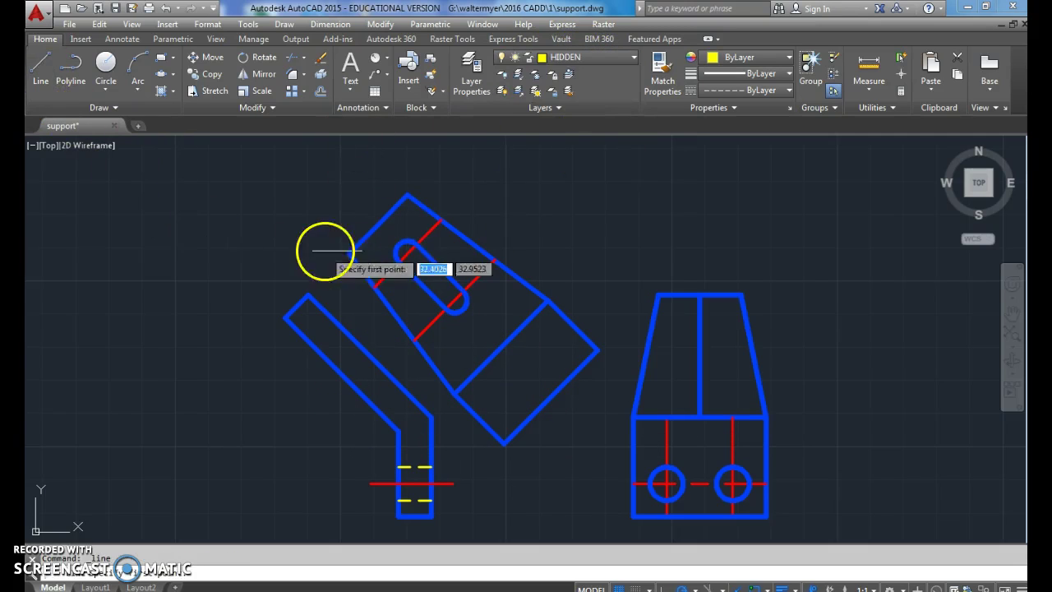
click(397, 246)
click(305, 337)
key(Return)
key(Return)
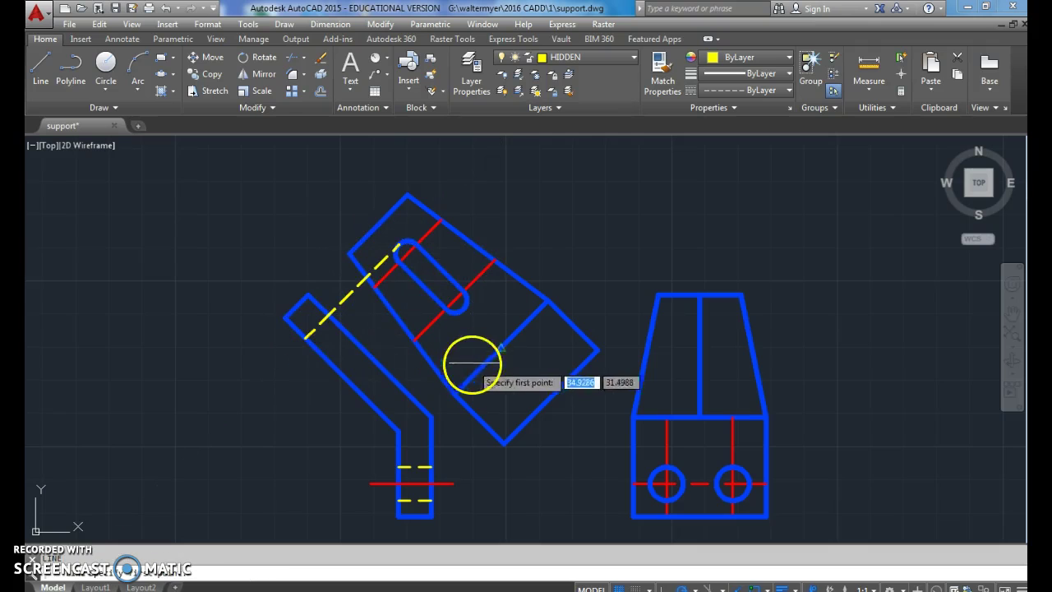
click(454, 301)
click(393, 379)
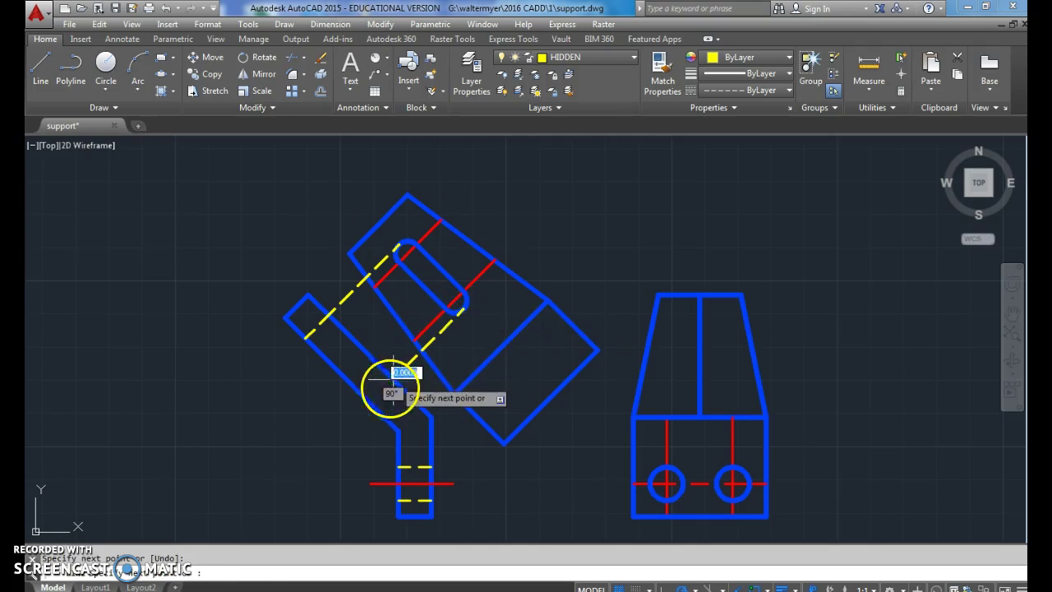
click(371, 402)
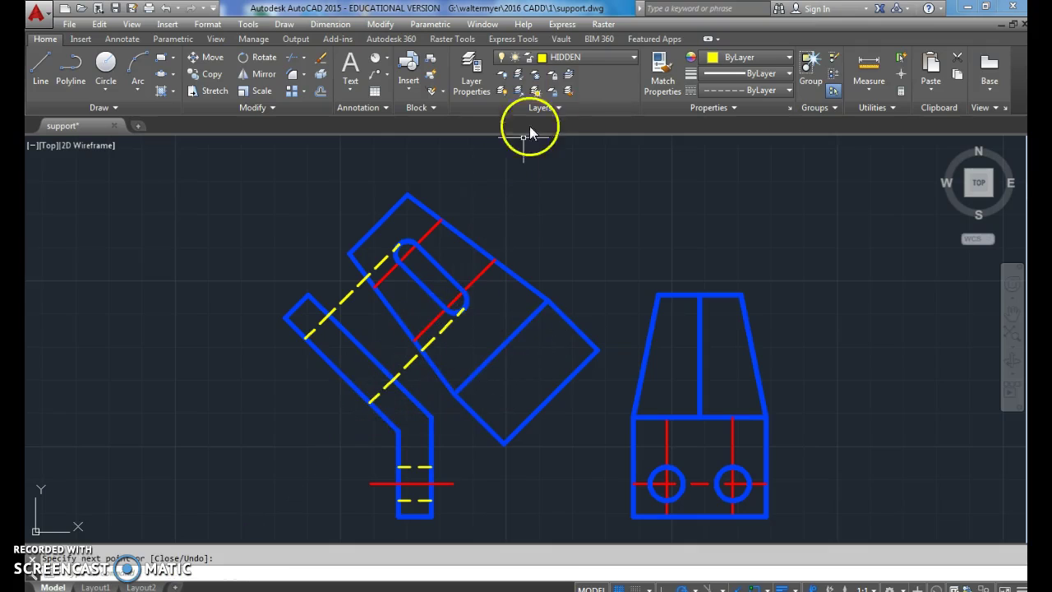
Step: On the CENTER layer, draw two centre lines across the side view's inclined arm, aligned with the slot's two centre lines
click(606, 58)
click(575, 92)
click(40, 66)
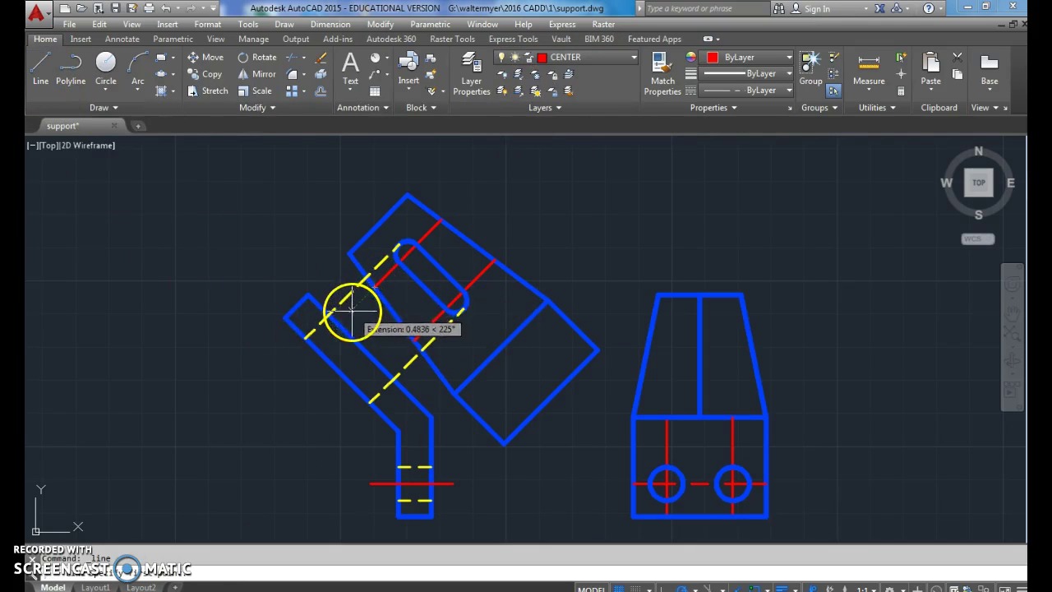
click(350, 313)
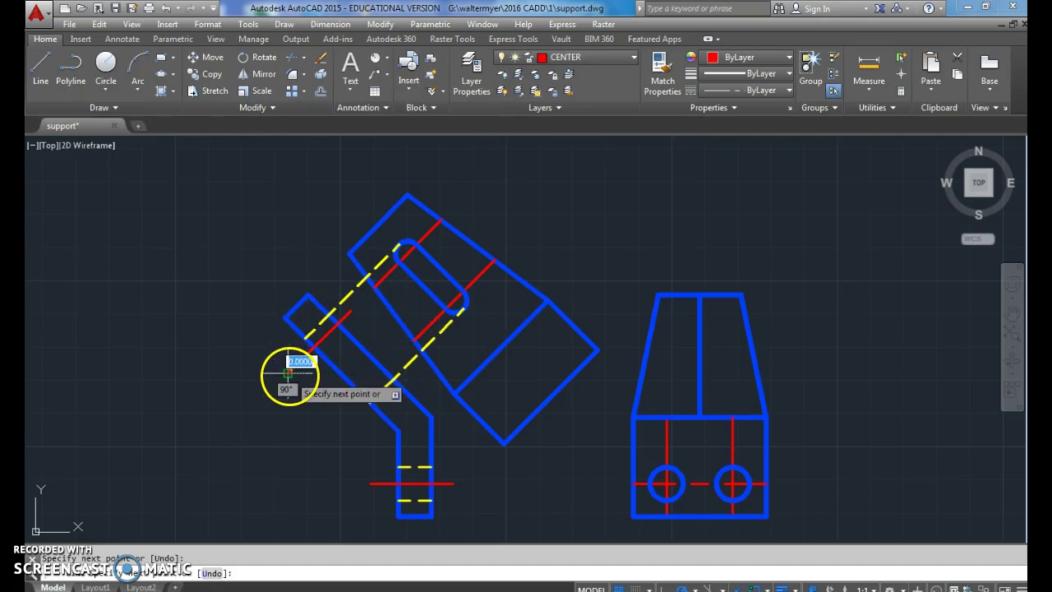
click(287, 372)
key(Return)
key(Return)
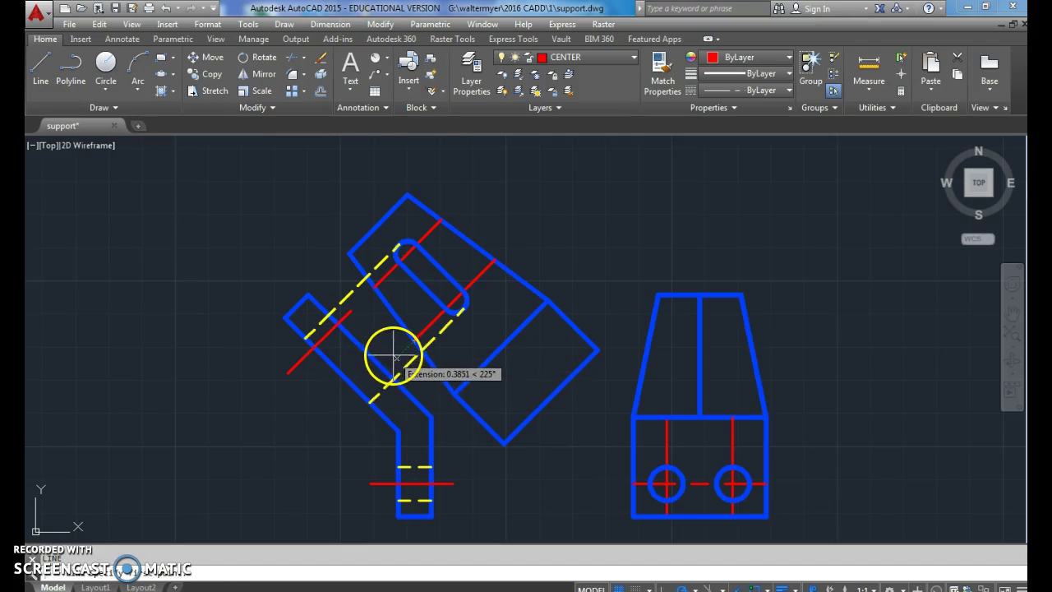
click(398, 358)
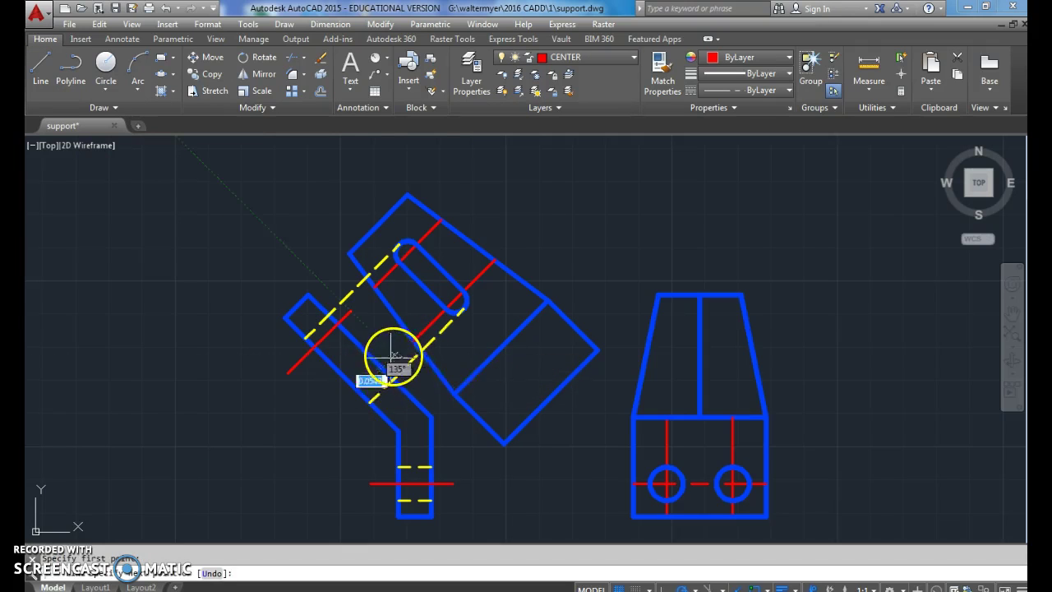
click(341, 414)
key(Return)
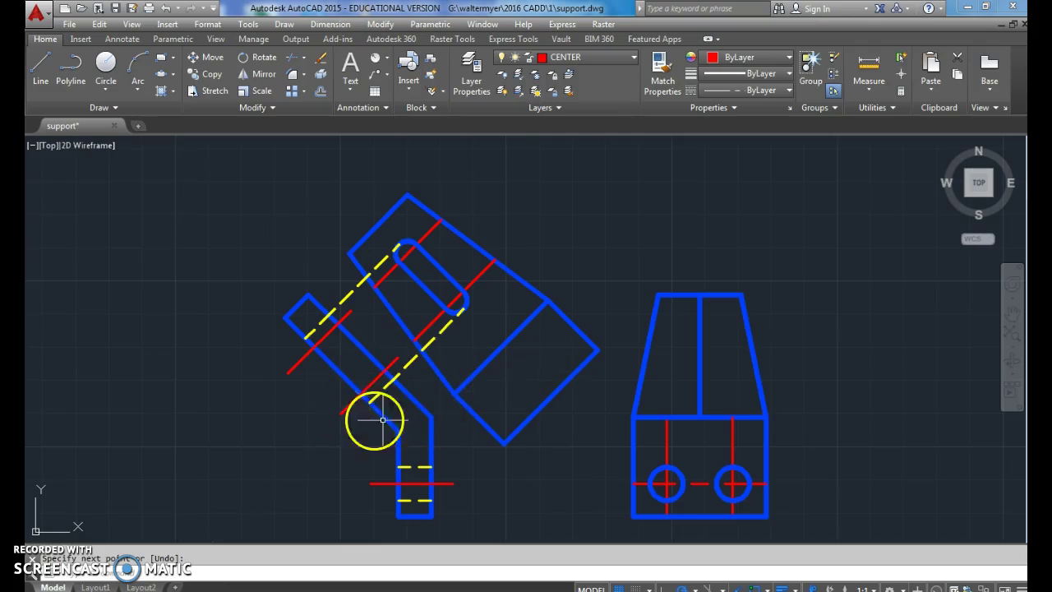
Step: Remove the parts of the slot's two hidden lines that extend beyond the side view's inclined arm
click(350, 297)
key(Delete)
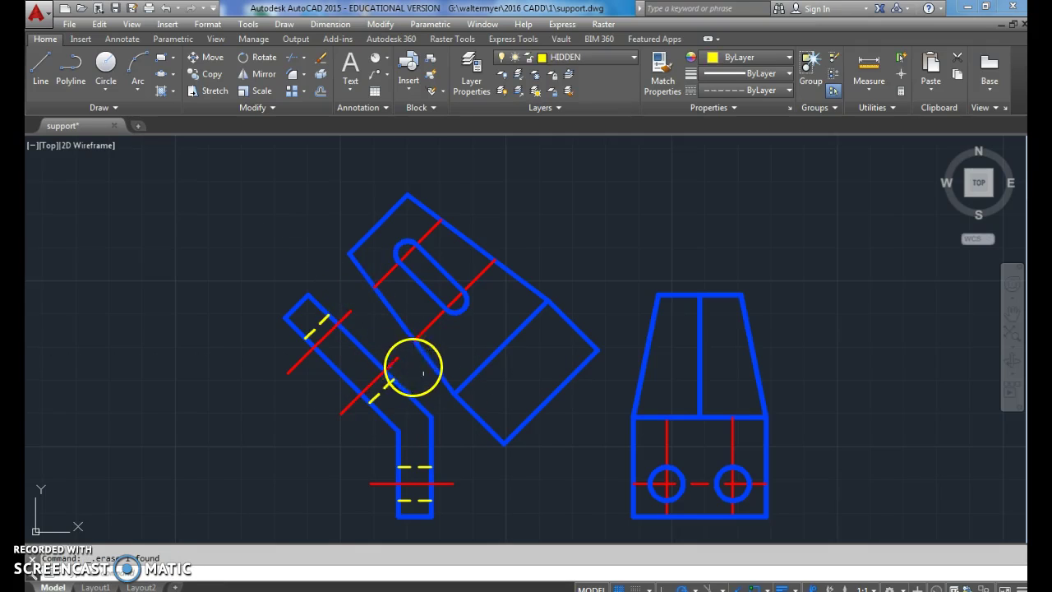
middle_drag(434, 374, 407, 347)
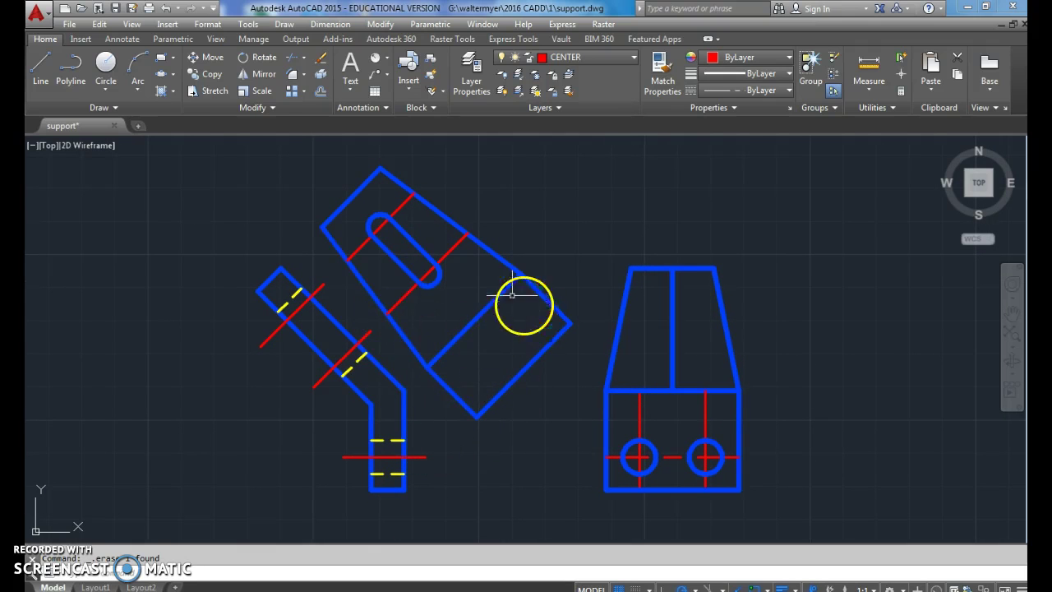
Step: On the OBJECT layer, project lines from the hole's upper and lower hidden edges in the side view across the auxiliary view's lower face
click(612, 58)
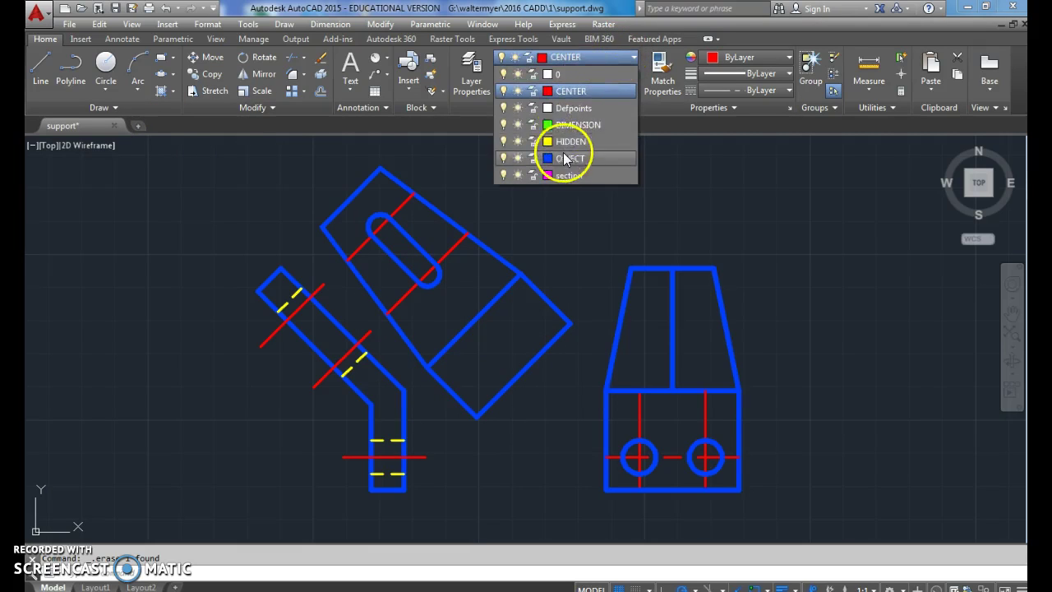
click(564, 153)
click(37, 66)
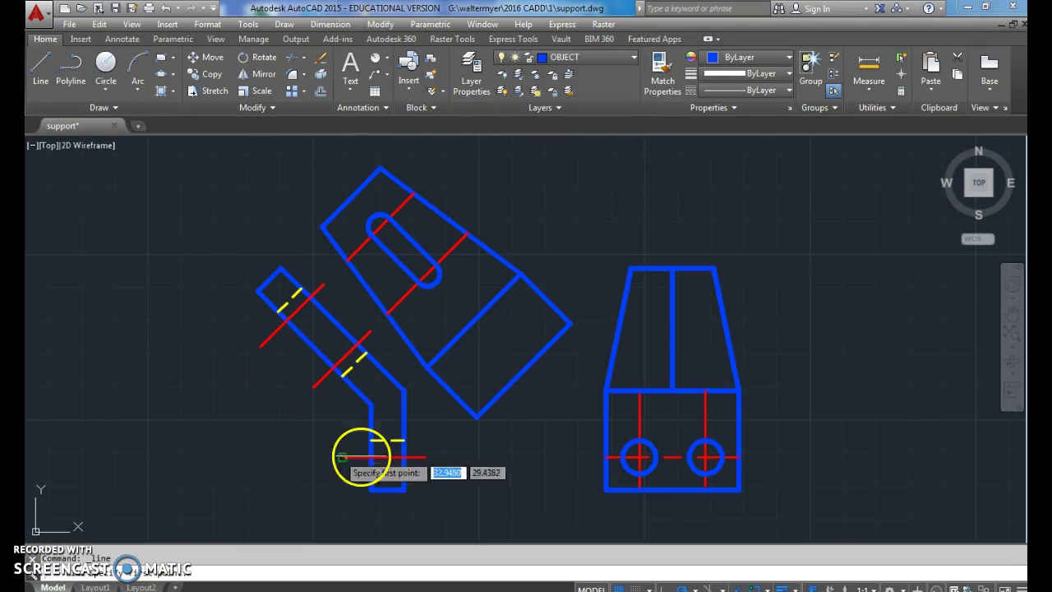
click(404, 438)
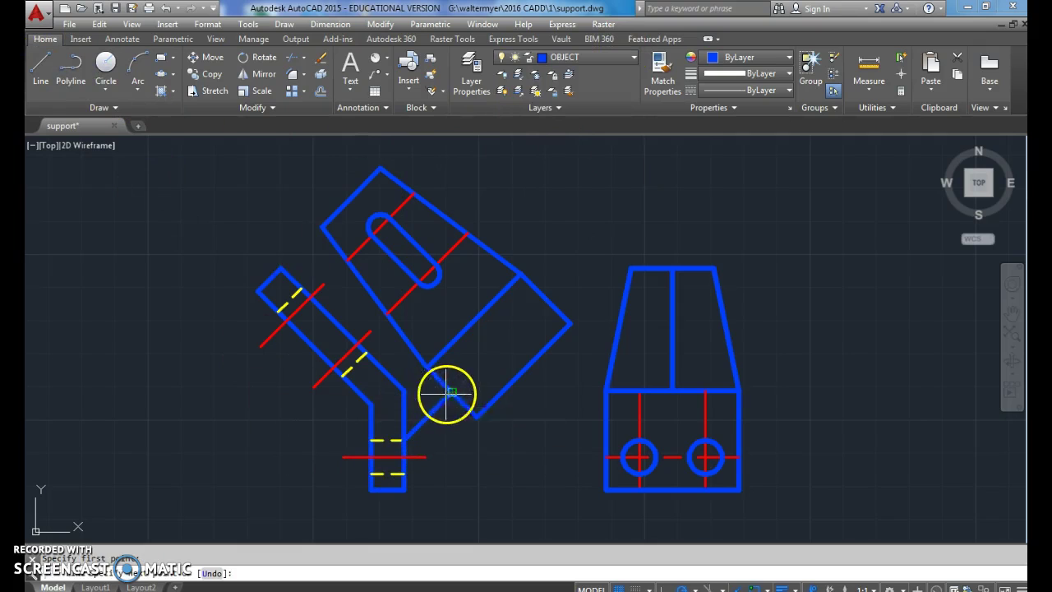
click(545, 301)
key(Return)
key(Return)
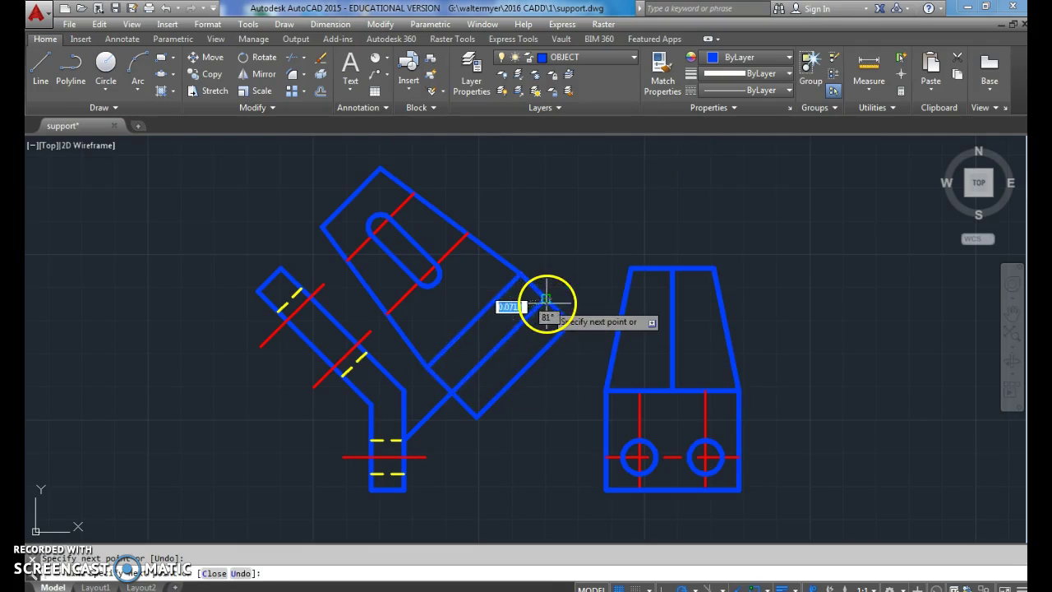
click(403, 470)
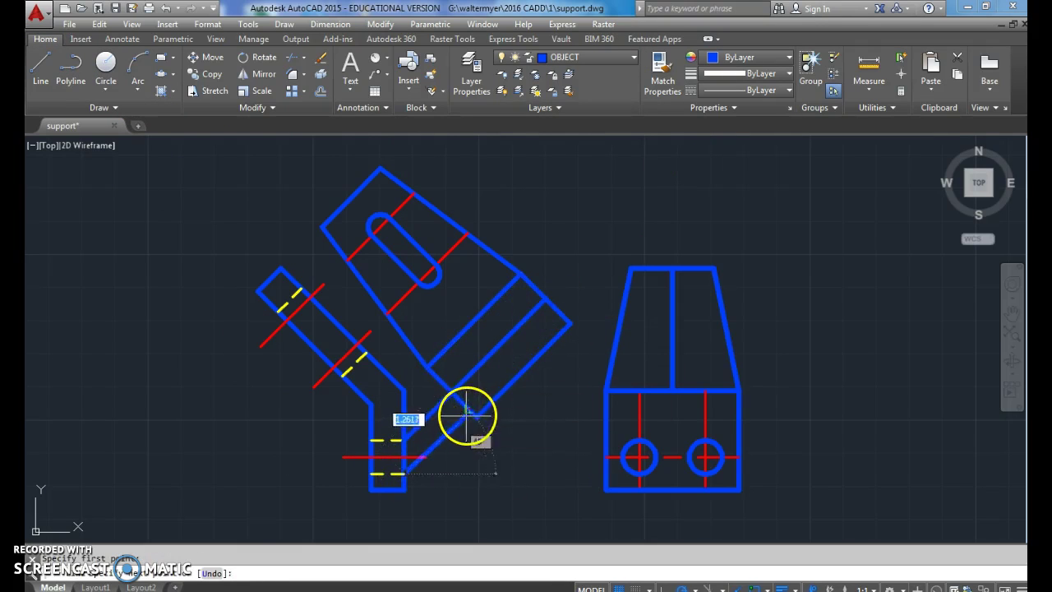
click(562, 315)
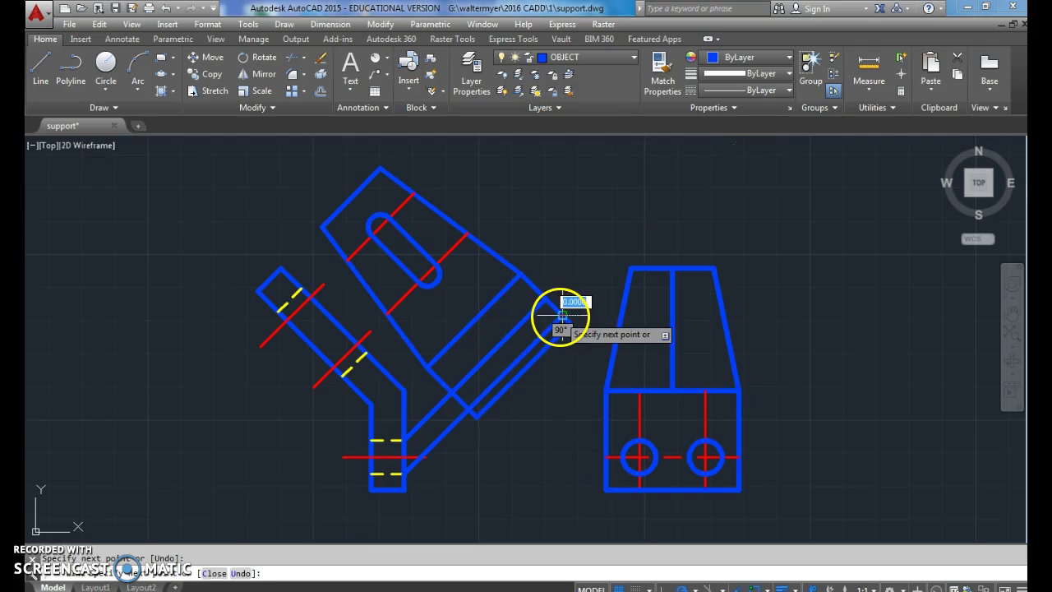
key(Return)
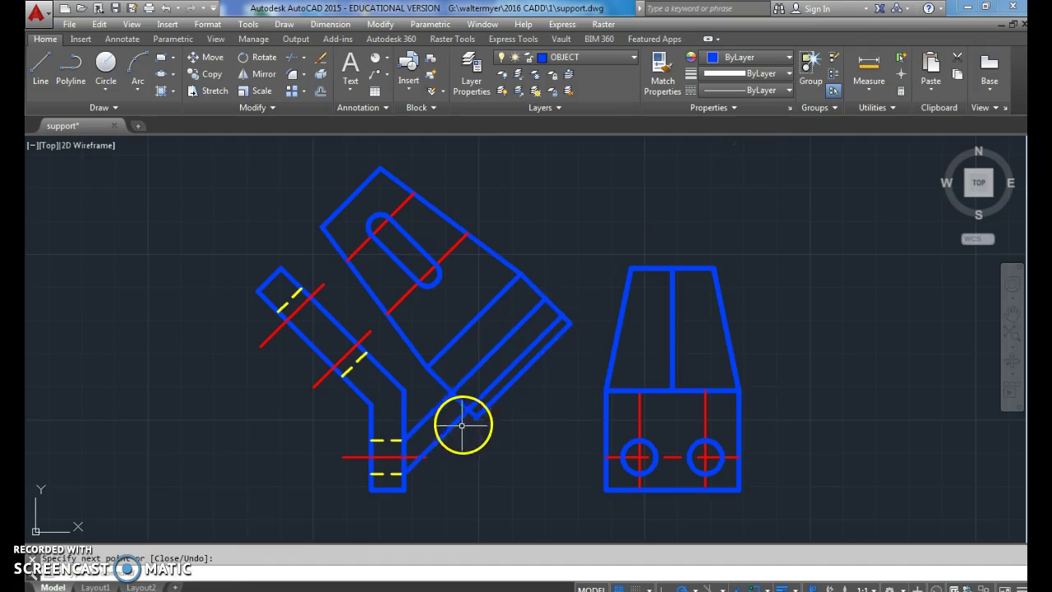
Step: Project a third line from the hole's centre line in the side view across the auxiliary view's lower face
key(Return)
click(454, 402)
key(Escape)
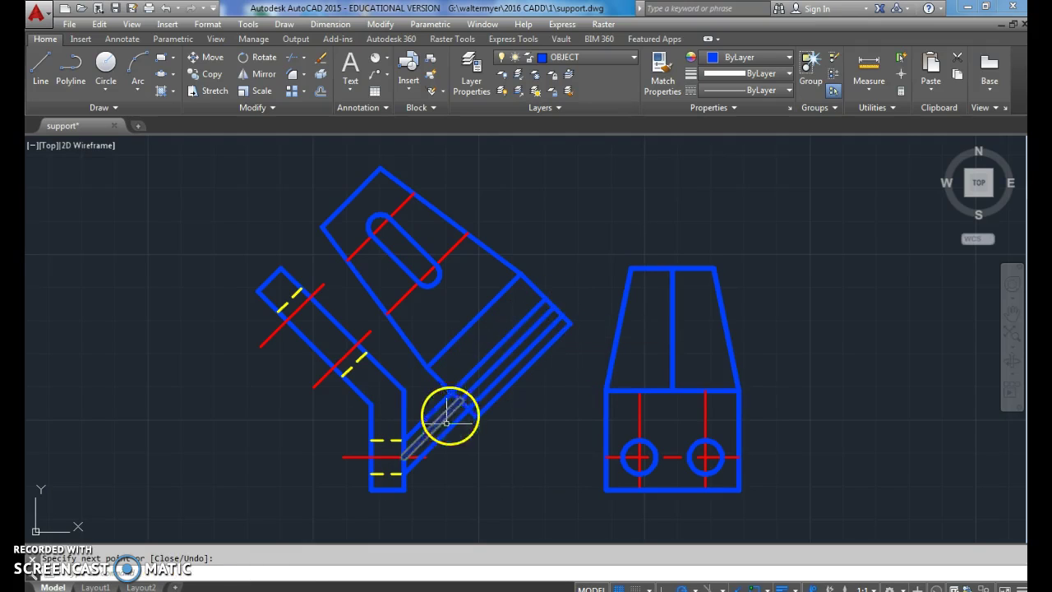
Step: Erase the three projection segments between the side view and the auxiliary view
click(423, 416)
click(426, 416)
key(Delete)
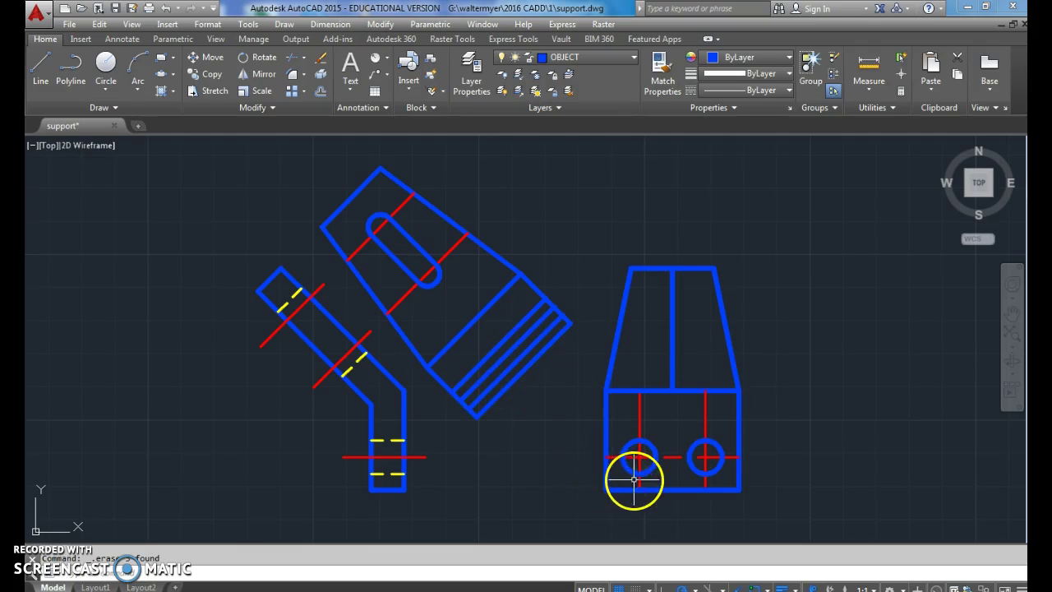
Step: Offset the two short side edges of the auxiliary view's lower face inward to locate the hole centres
click(321, 90)
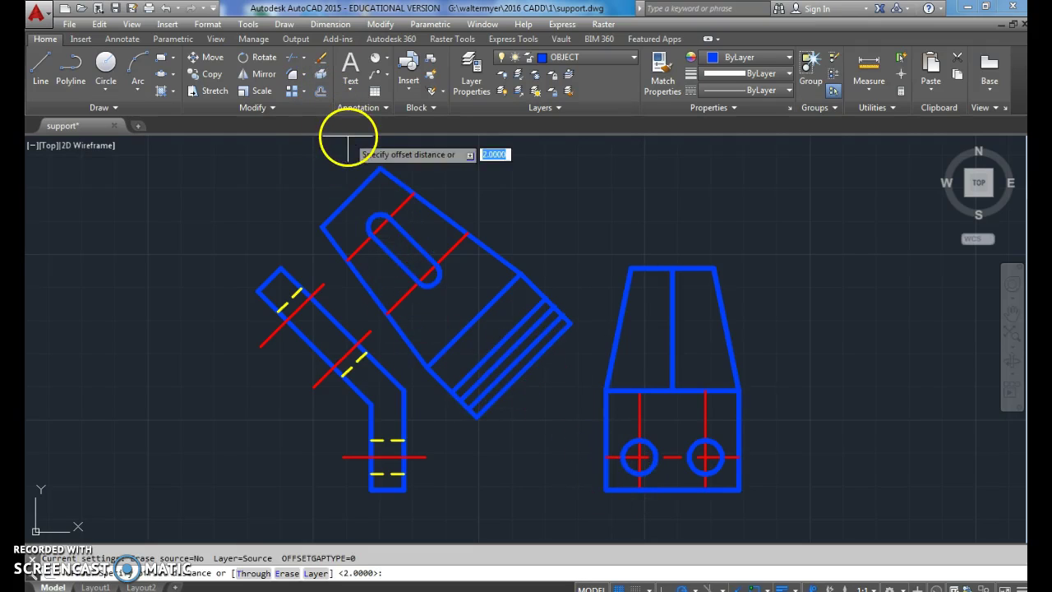
key(Return)
click(441, 382)
click(464, 357)
click(539, 290)
click(469, 341)
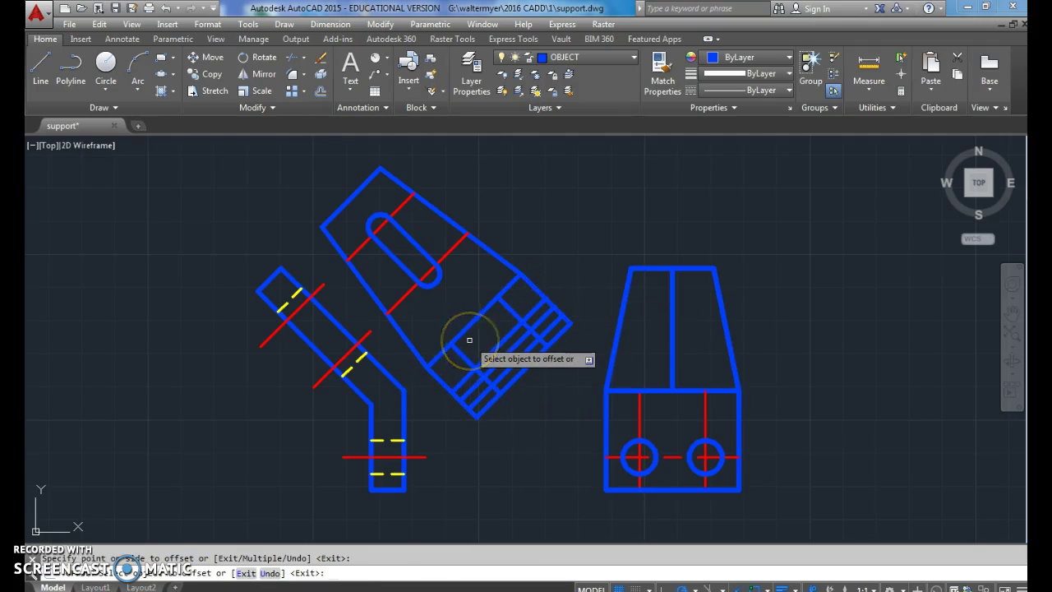
key(Return)
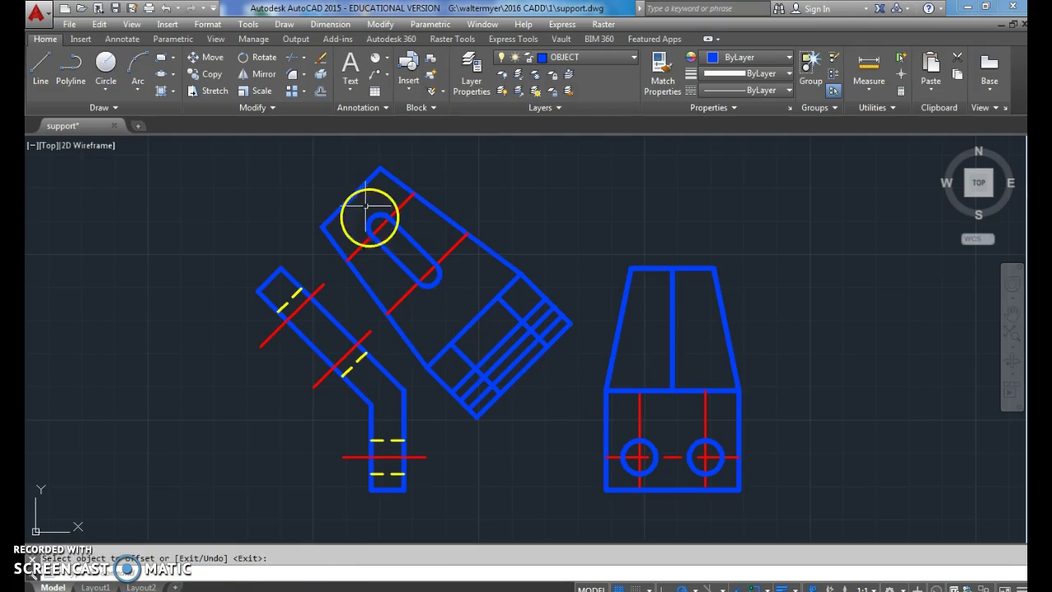
Step: Draw an ellipse whose axis spans the outer projection lines on the nearer offset line, with a distance of .25 to the other axis
click(167, 78)
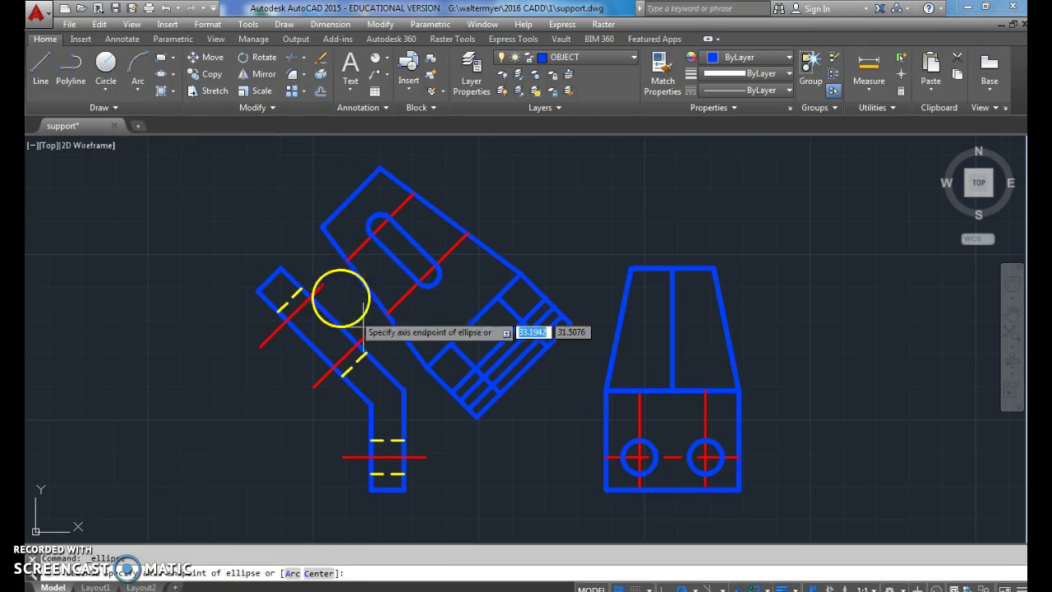
scroll(484, 400, up, 2)
scroll(483, 400, up, 2)
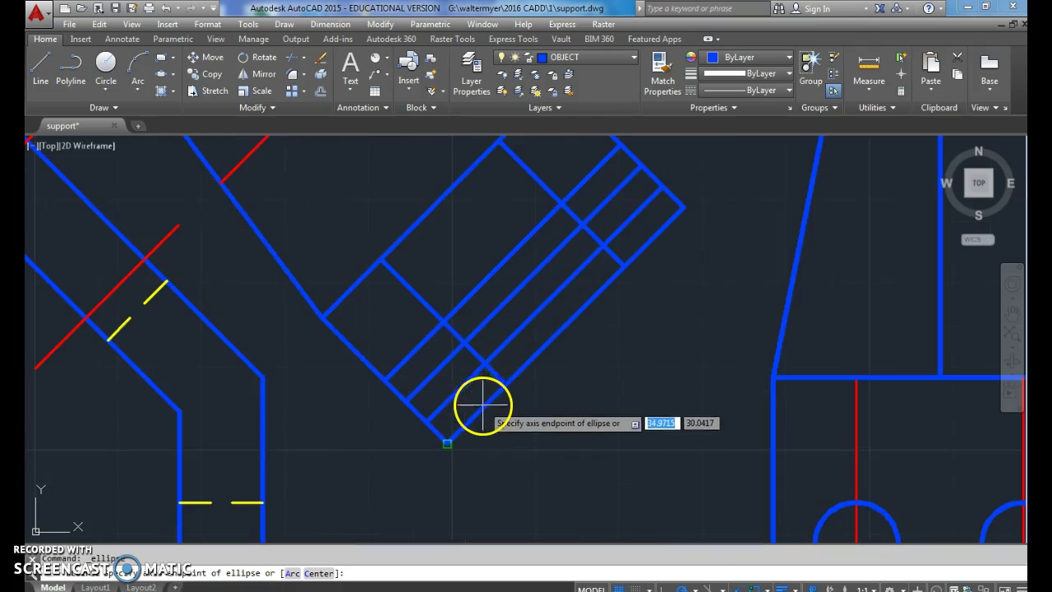
click(442, 322)
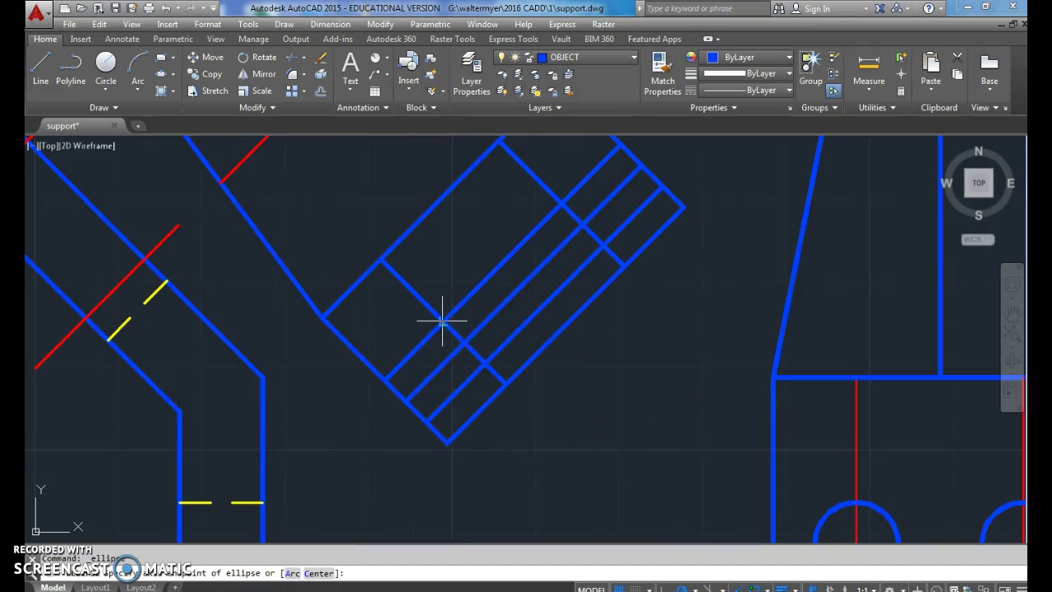
click(485, 363)
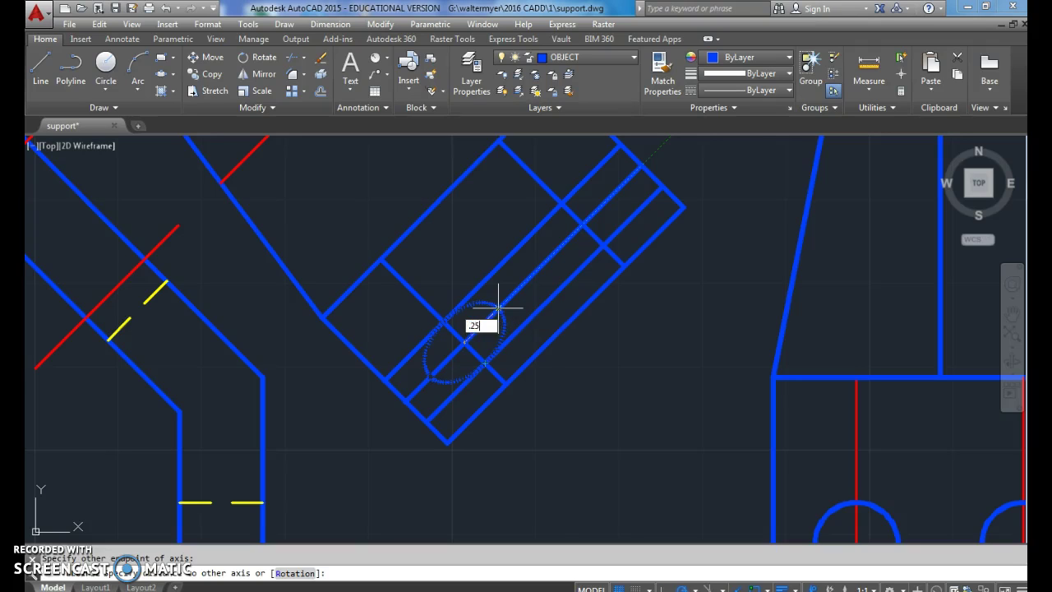
key(Return)
Step: Copy the ellipse from its centre to the intersection of the middle projection line and the second offset line
click(468, 305)
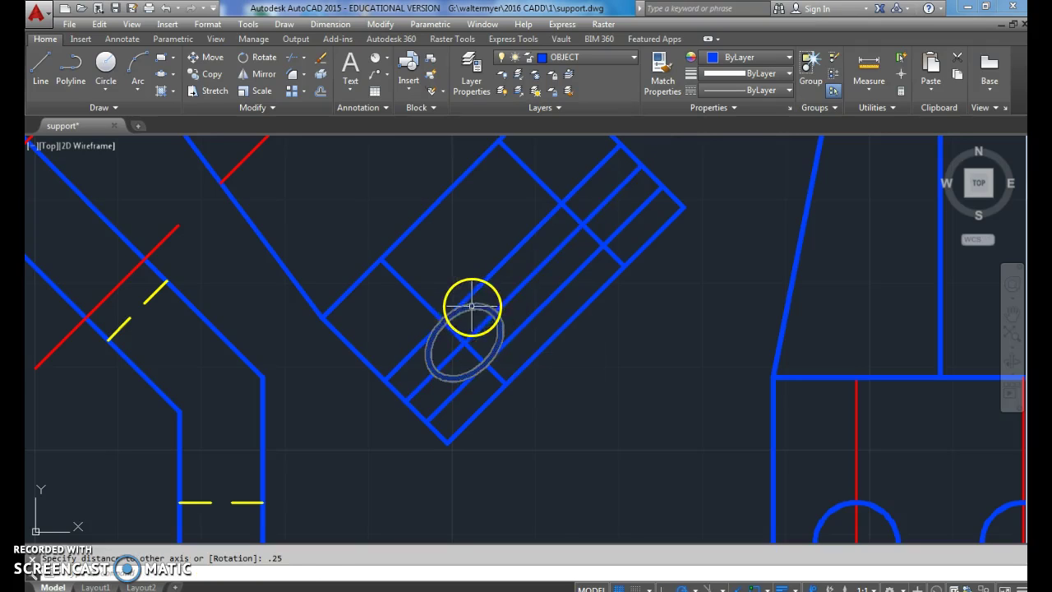
click(208, 73)
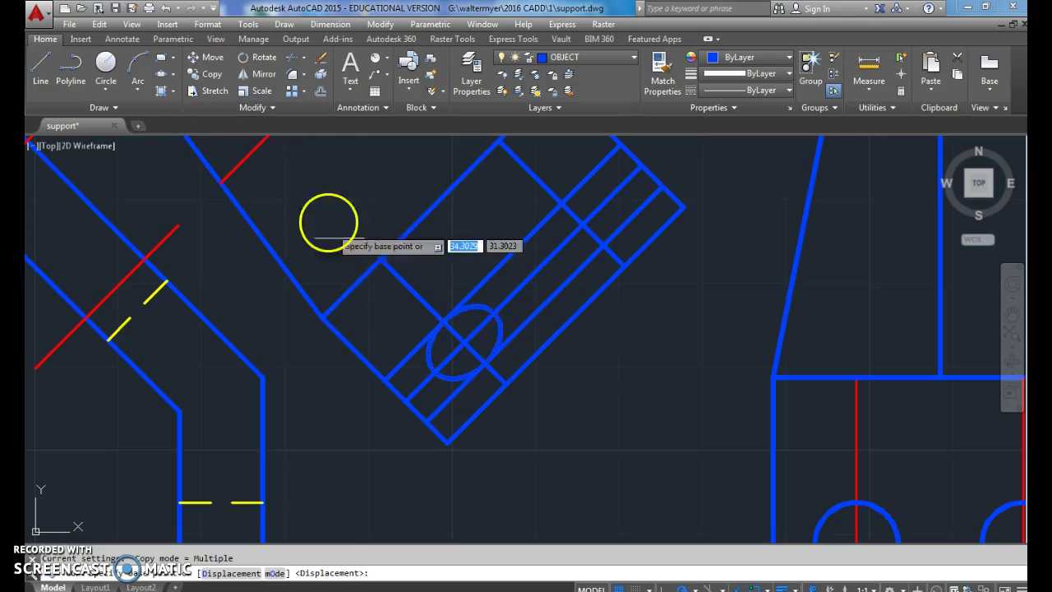
click(464, 341)
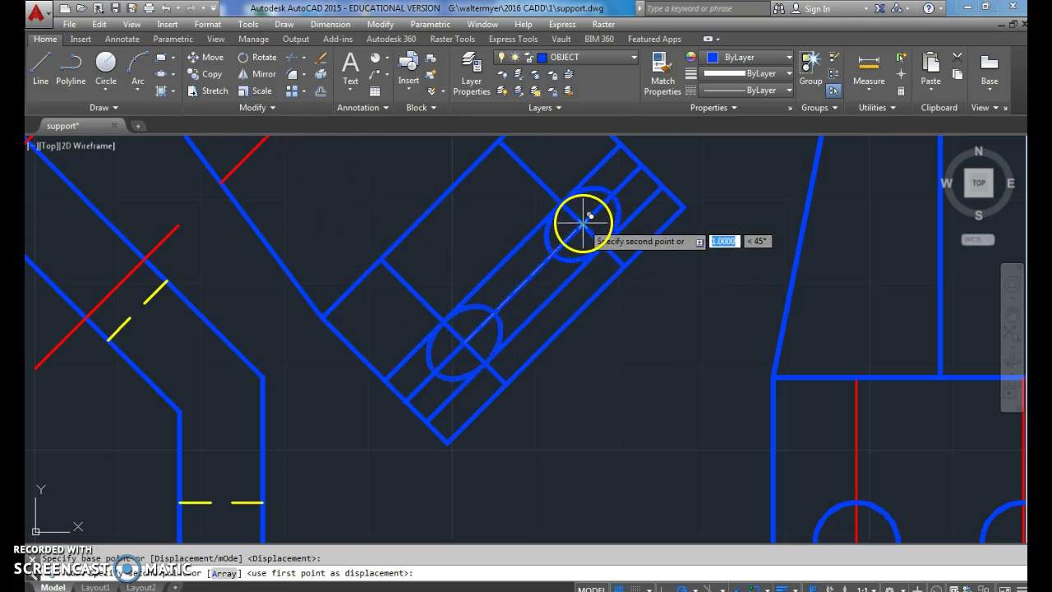
key(Return)
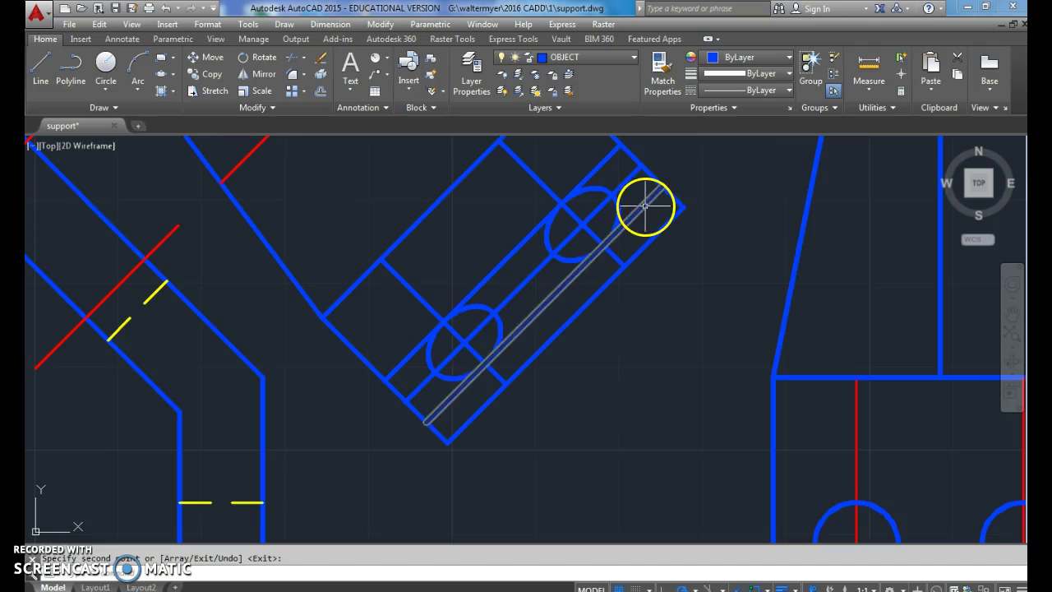
Step: Erase the three projection lines and two offset lines around the ellipses in the auxiliary view
click(644, 205)
click(627, 184)
click(605, 157)
click(542, 181)
click(423, 295)
click(411, 299)
key(Delete)
Step: Draw a projection line from the rear end of the side view's upper hole edge to and across the auxiliary view's lower face
scroll(478, 304, down, 2)
mouse_move(586, 379)
middle_down()
mouse_move(600, 406)
mouse_move(625, 385)
middle_up()
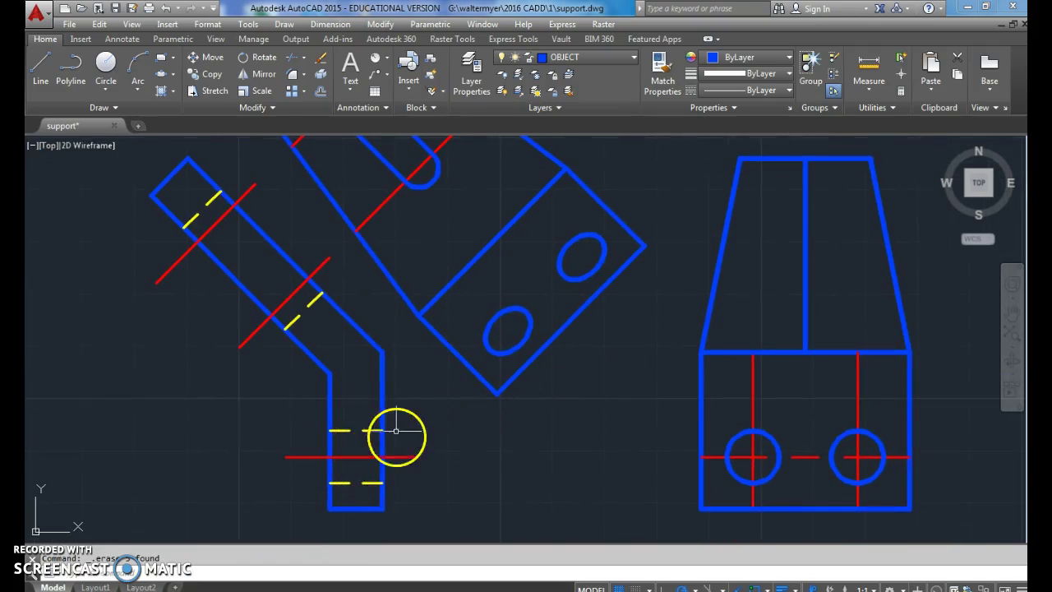
click(41, 66)
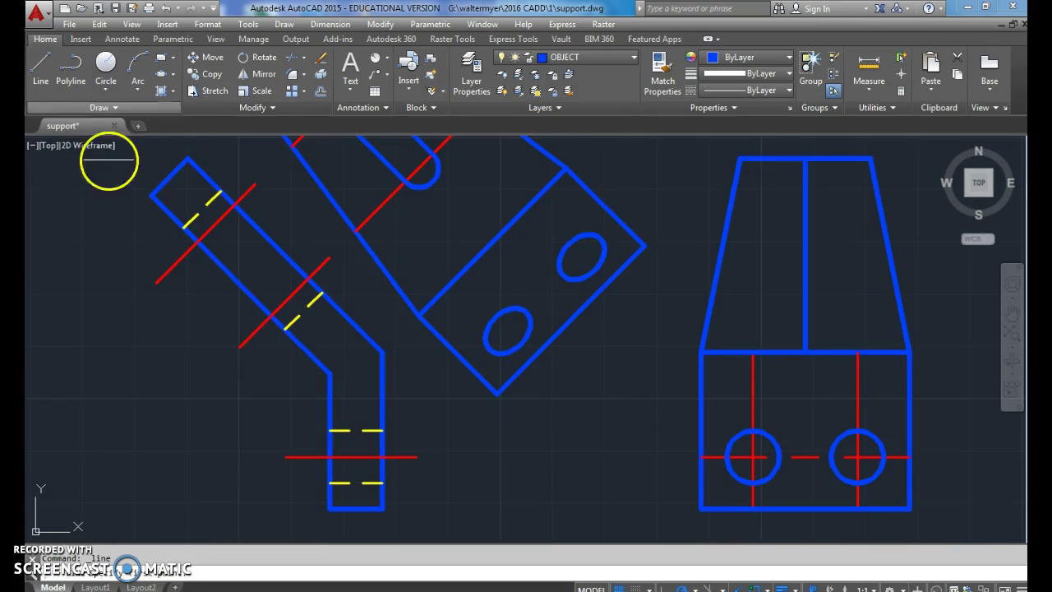
click(330, 429)
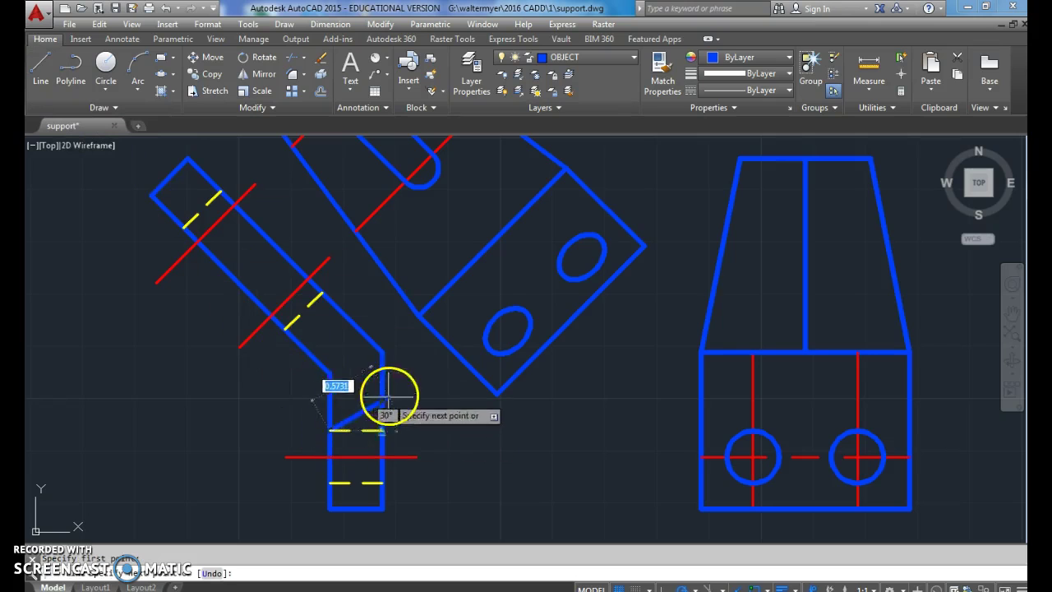
click(432, 329)
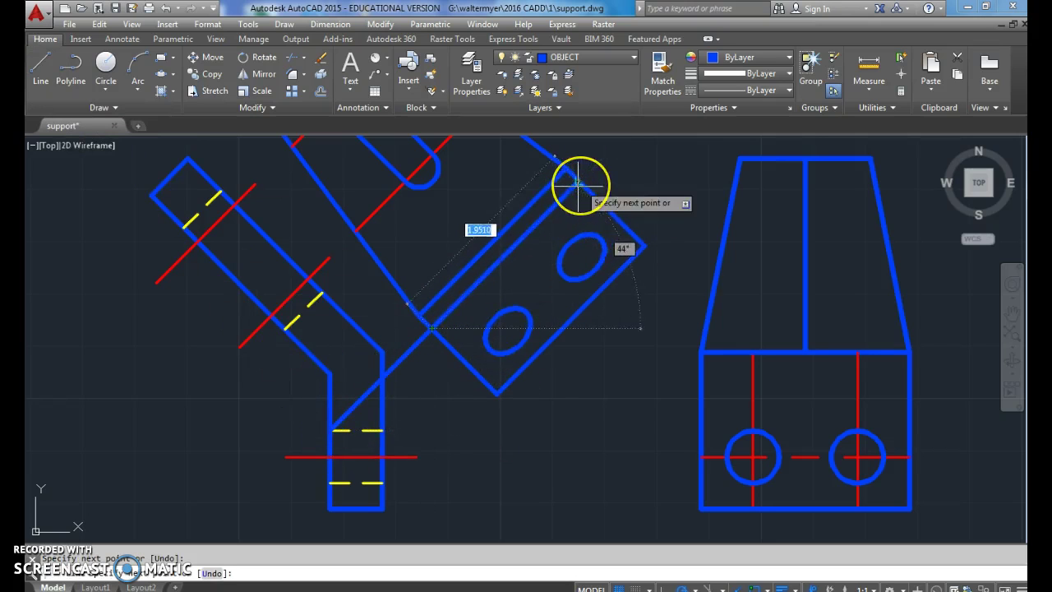
click(579, 180)
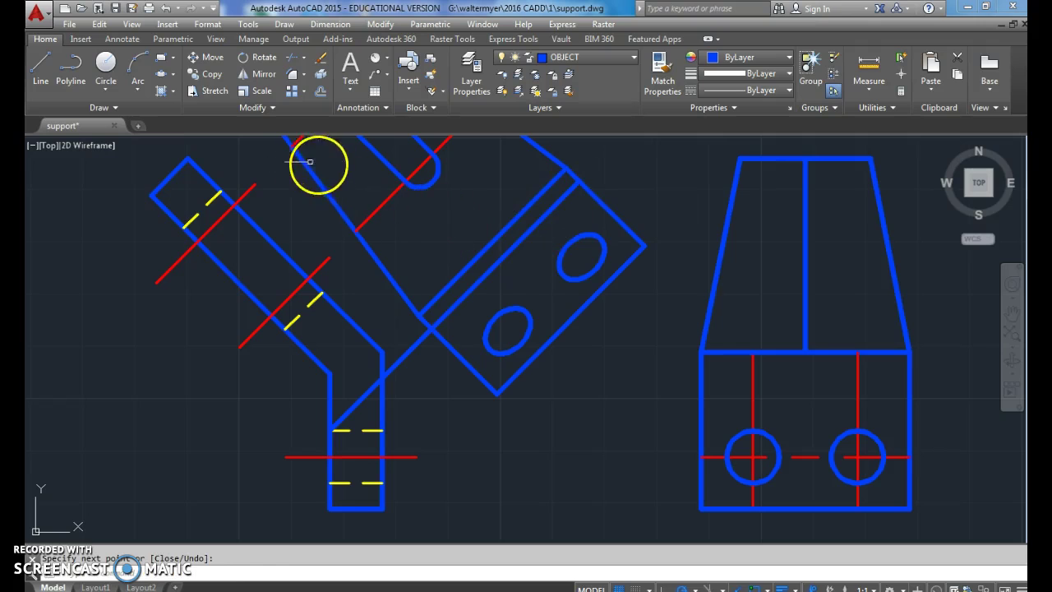
Step: Copy both hole ellipses in the auxiliary view from the lower ellipse's axis end to the projection line, perpendicular to it
click(213, 76)
click(561, 267)
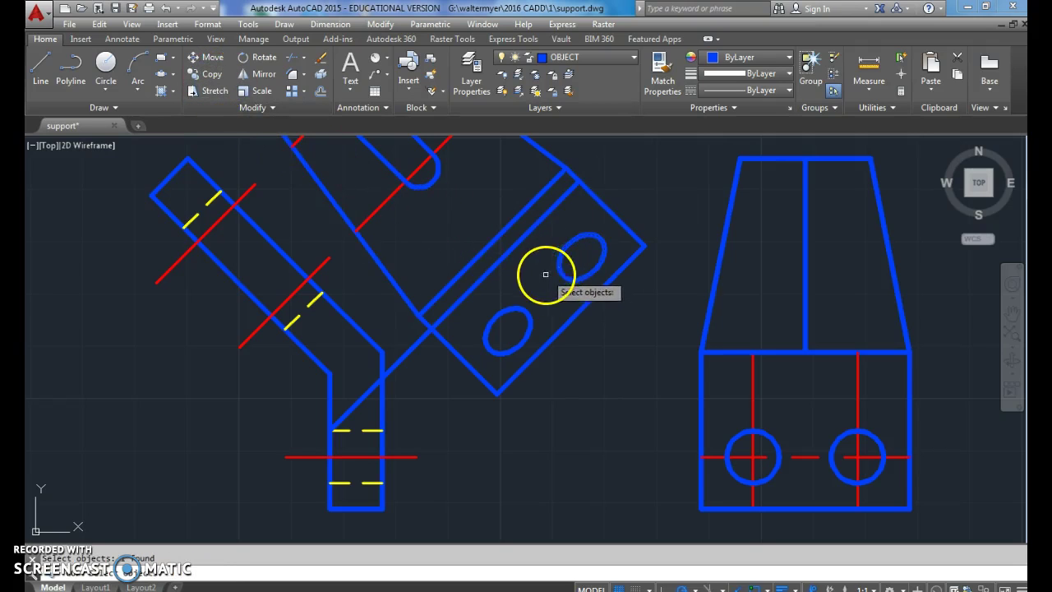
key(Return)
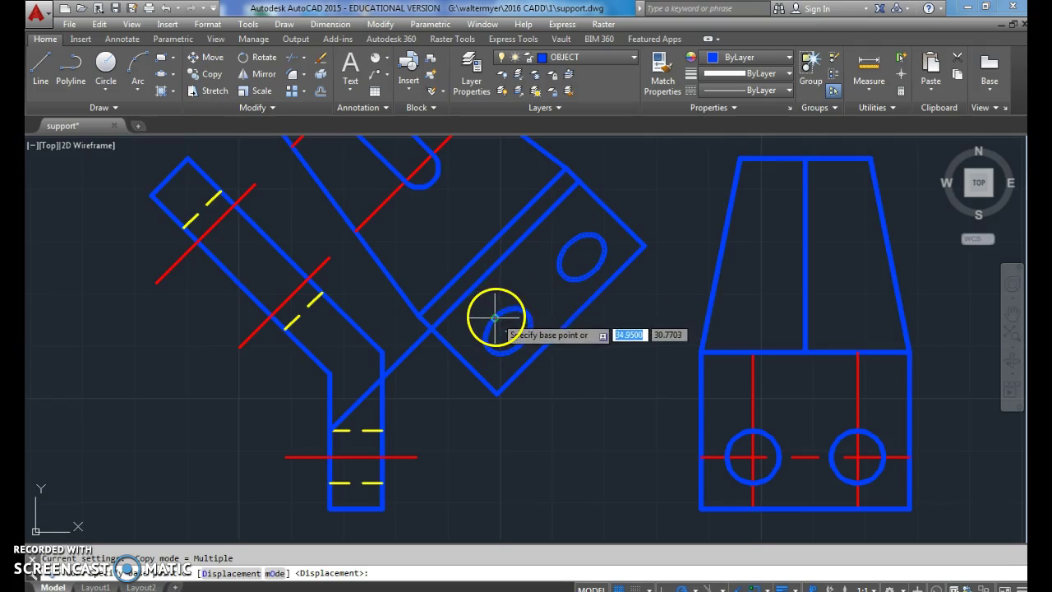
click(491, 309)
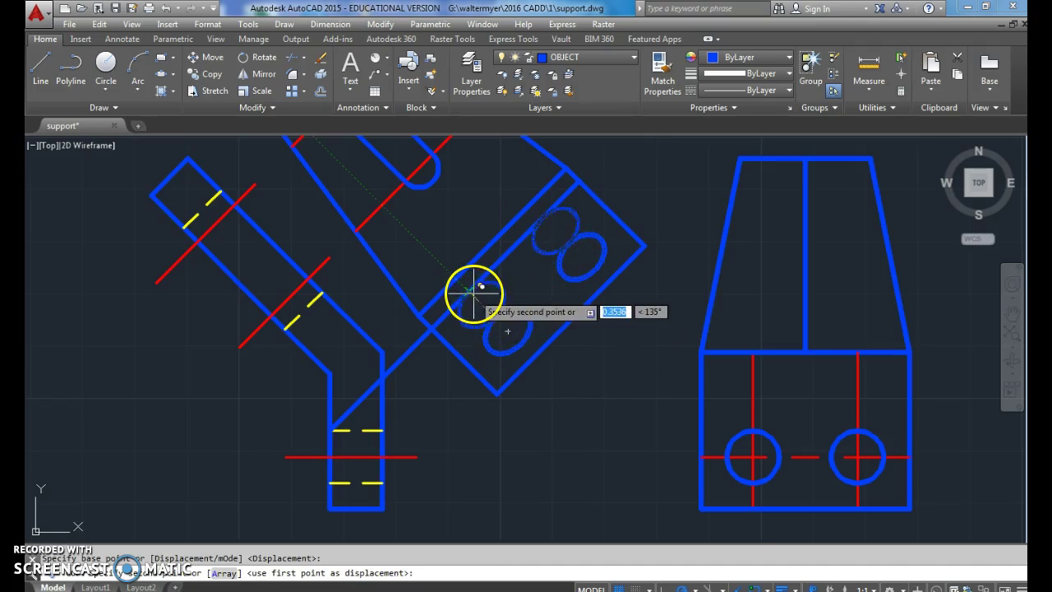
click(474, 293)
key(Return)
Step: Move the two copied ellipses in the auxiliary view to the HIDDEN layer
click(503, 291)
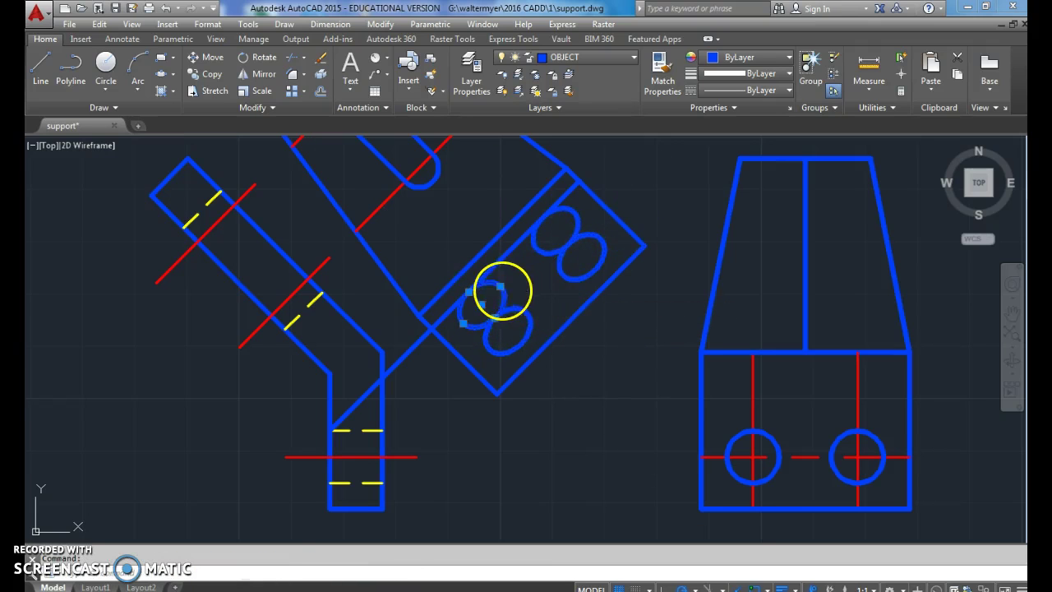
click(536, 246)
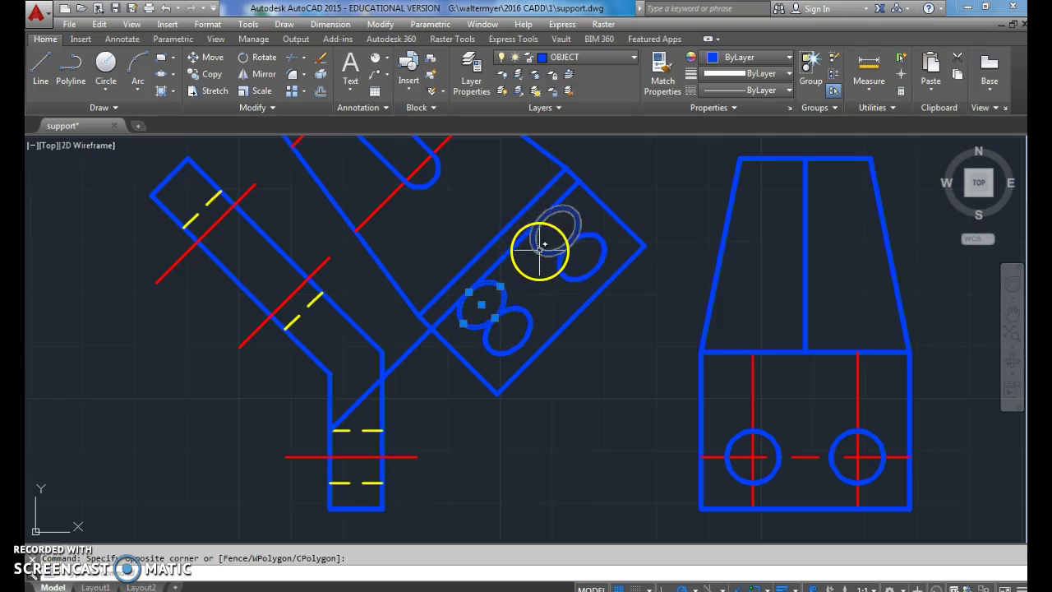
click(559, 169)
click(589, 54)
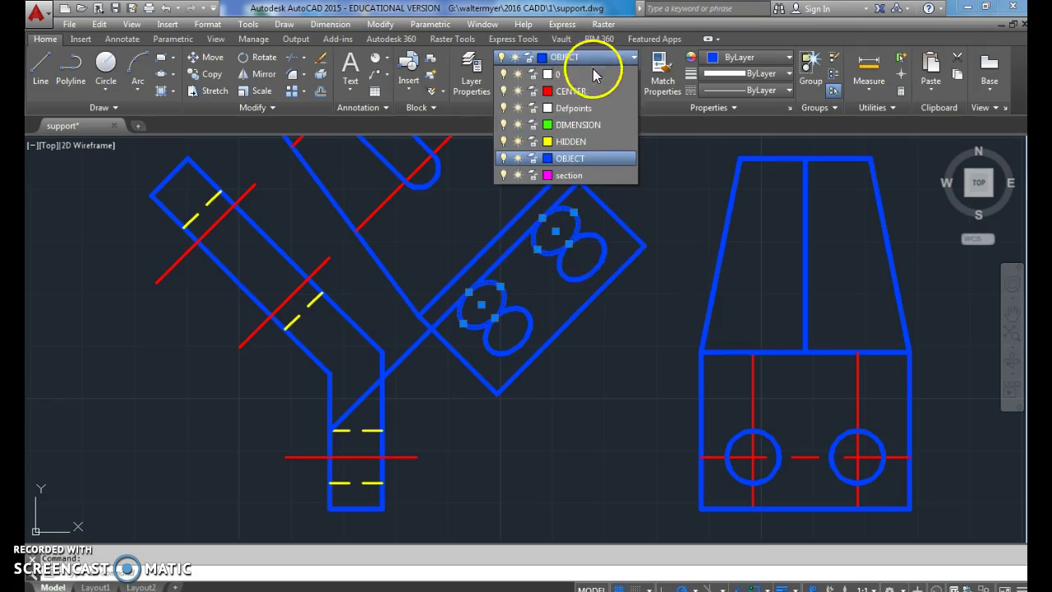
click(580, 139)
key(Escape)
Step: Erase both segments of the projection line running from the side view across the auxiliary view's lower face
scroll(570, 246, up, 6)
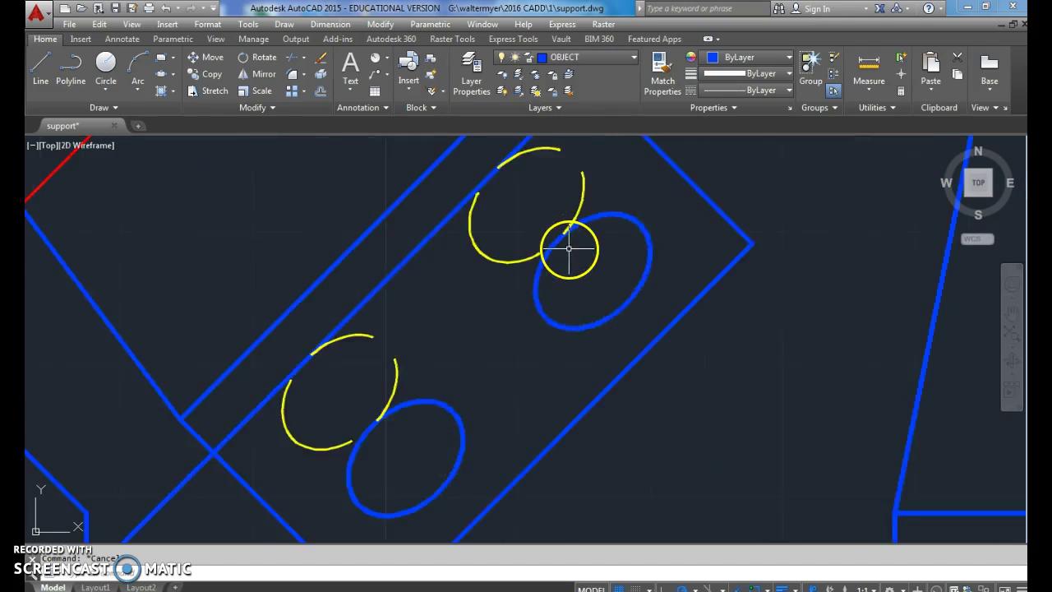
scroll(550, 233, down, 6)
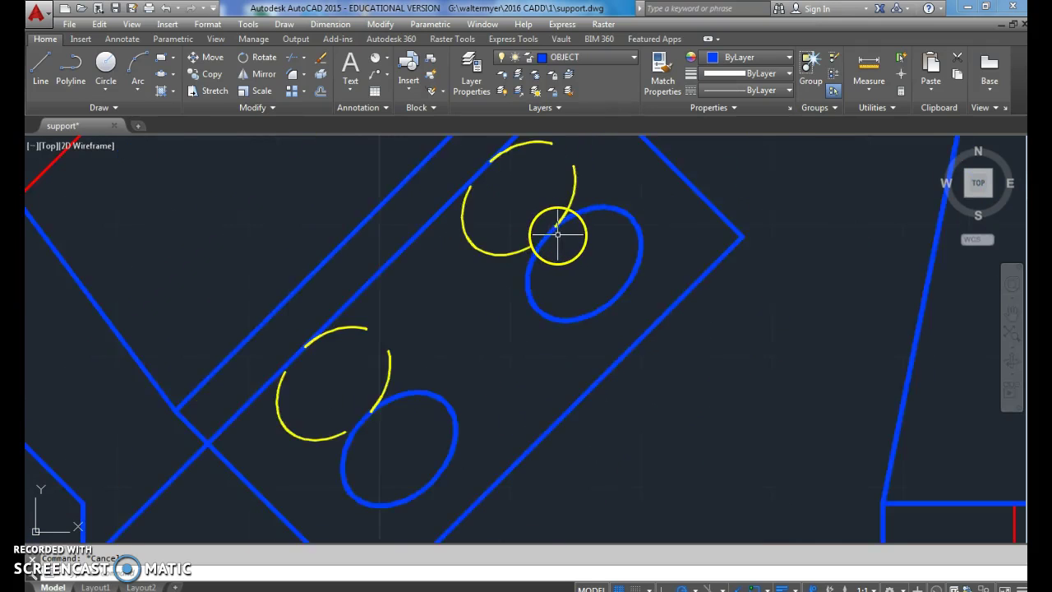
click(457, 250)
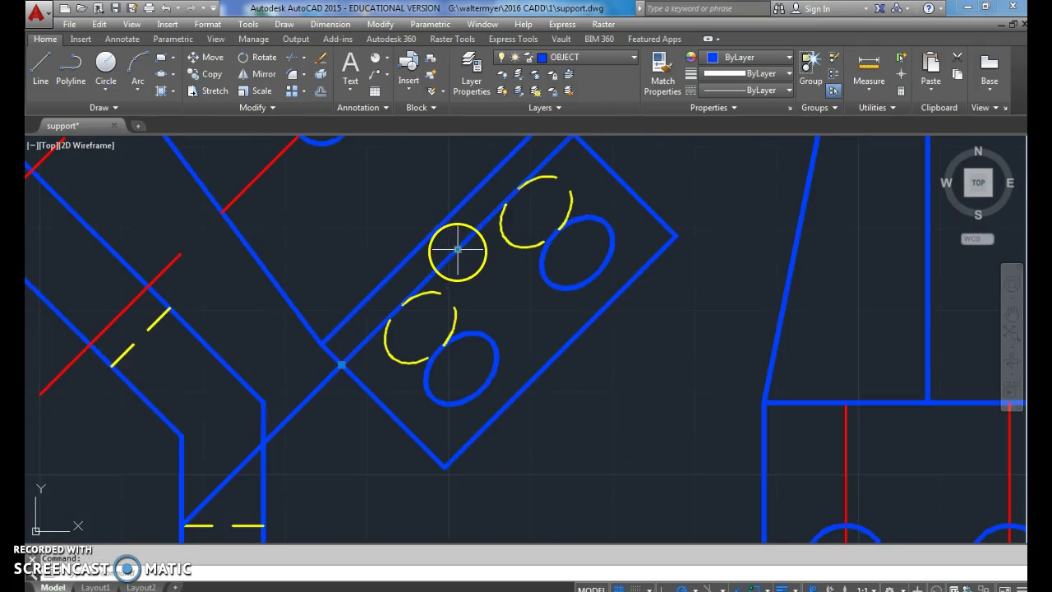
key(Delete)
key(Delete)
Step: Make HIDDEN the current layer and draw two lines joining the ends of the upper hole's solid and hidden ellipses
click(592, 54)
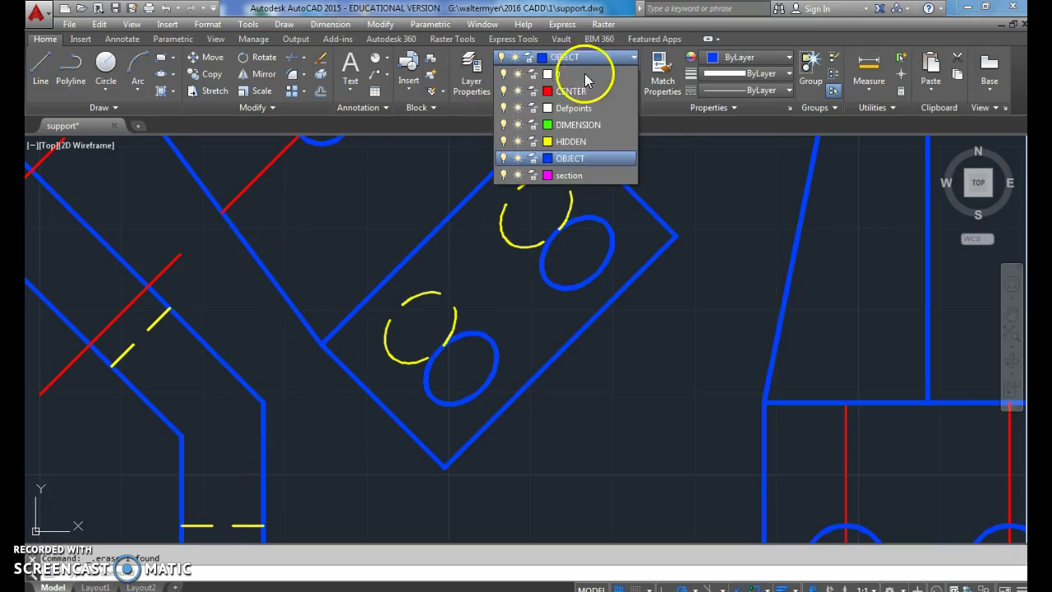
click(576, 141)
click(41, 66)
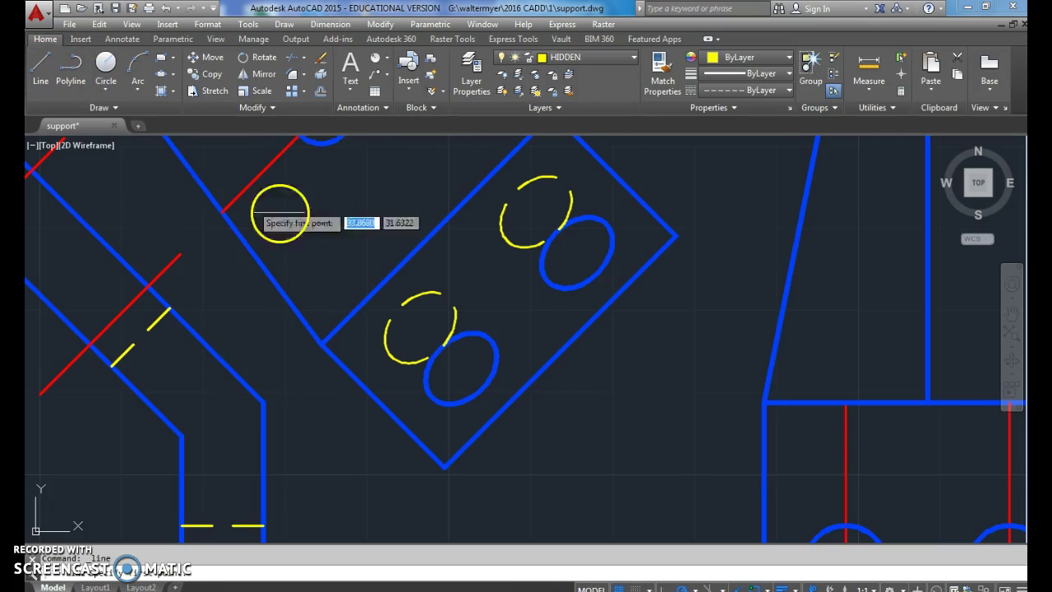
click(606, 224)
click(567, 186)
key(Return)
key(Return)
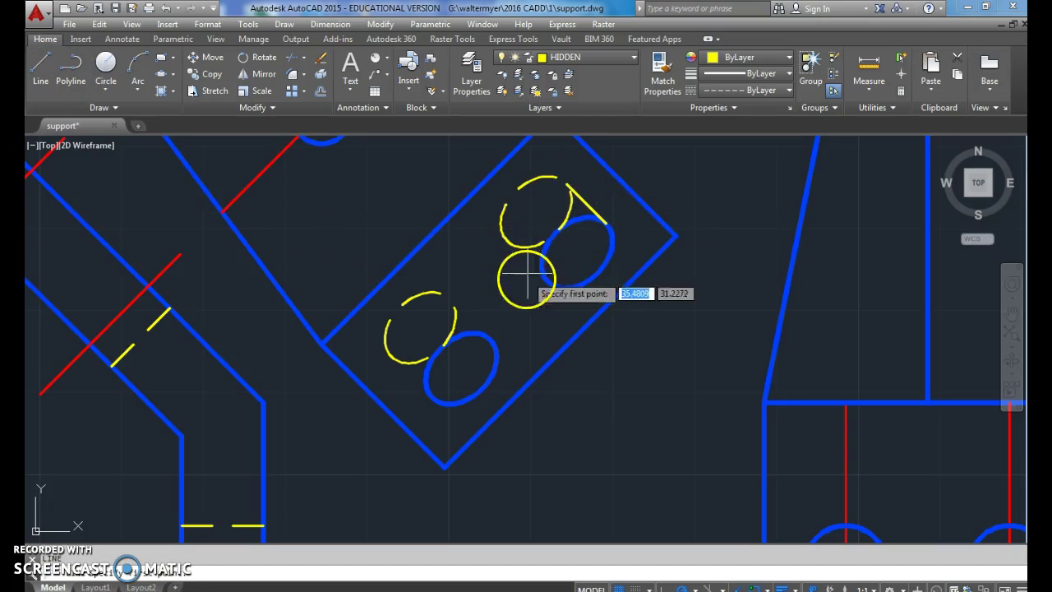
click(507, 240)
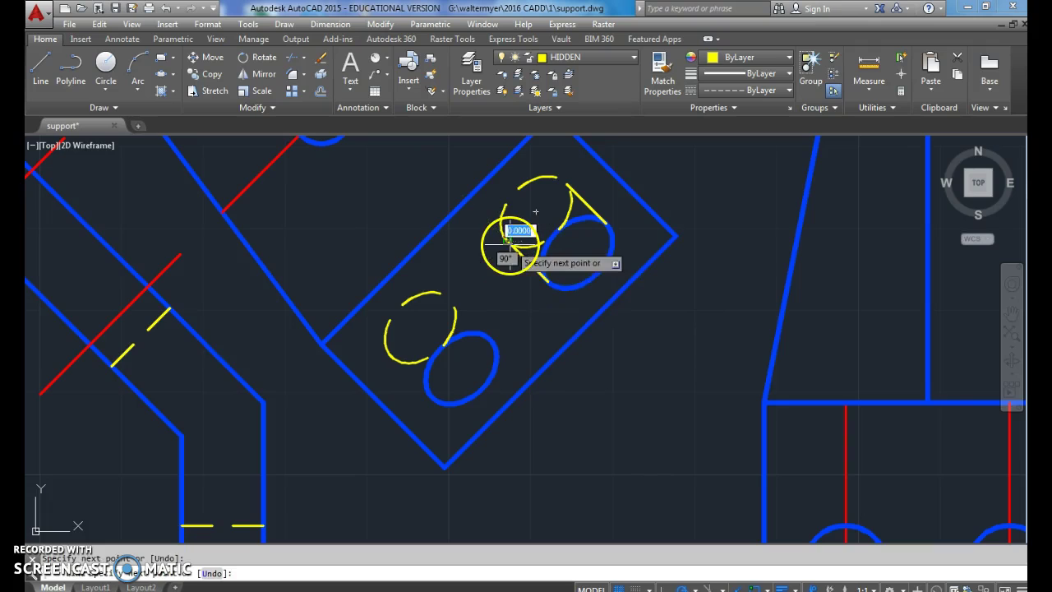
click(549, 283)
key(Return)
Step: Draw two hidden lines joining the ends of the lower hole's solid and hidden ellipses in the auxiliary view
key(Return)
click(452, 301)
key(Return)
key(Return)
click(428, 396)
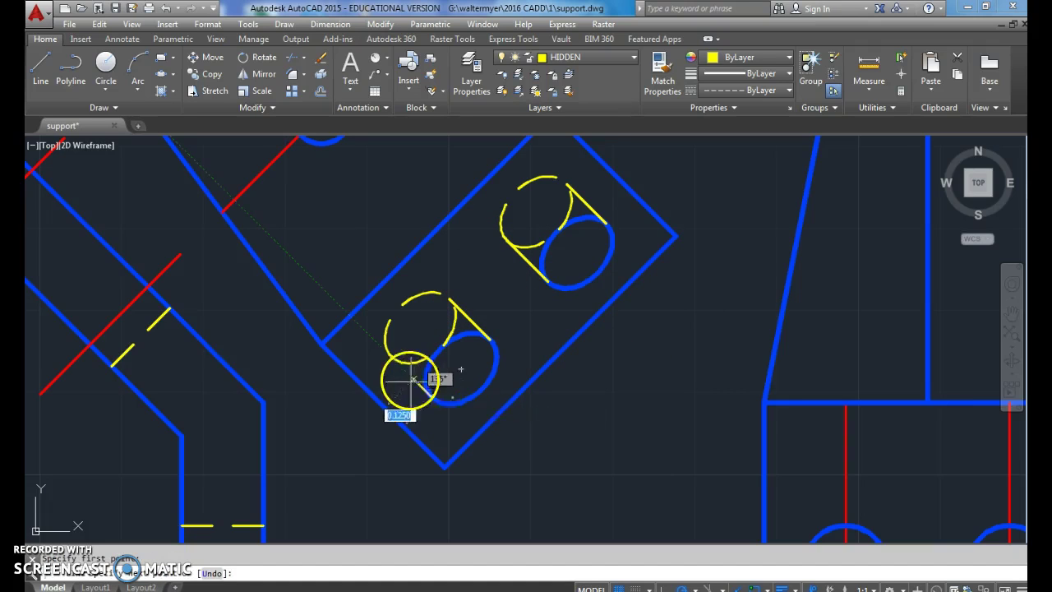
click(390, 359)
right_click(497, 287)
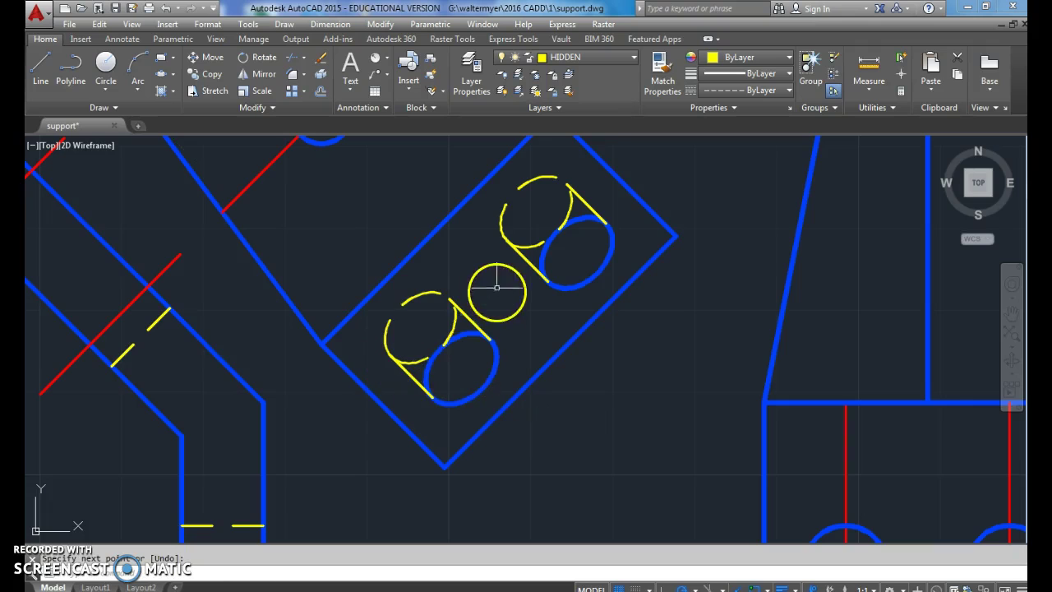
Step: Project the side view's lower rear corner as a hidden line across the auxiliary view's lower face, and erase the segment between the views
scroll(508, 277, down, 5)
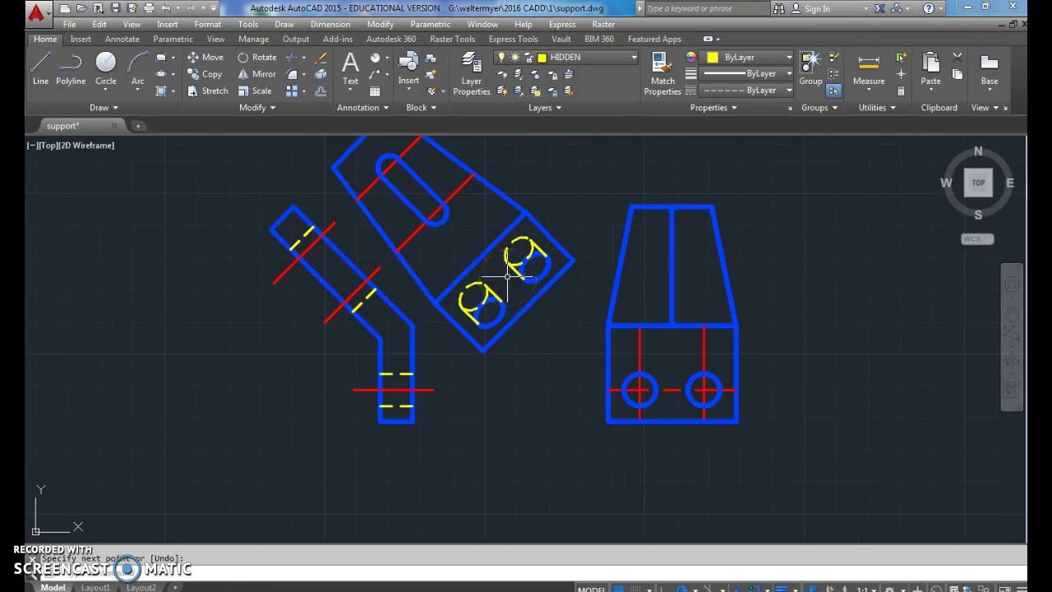
click(43, 74)
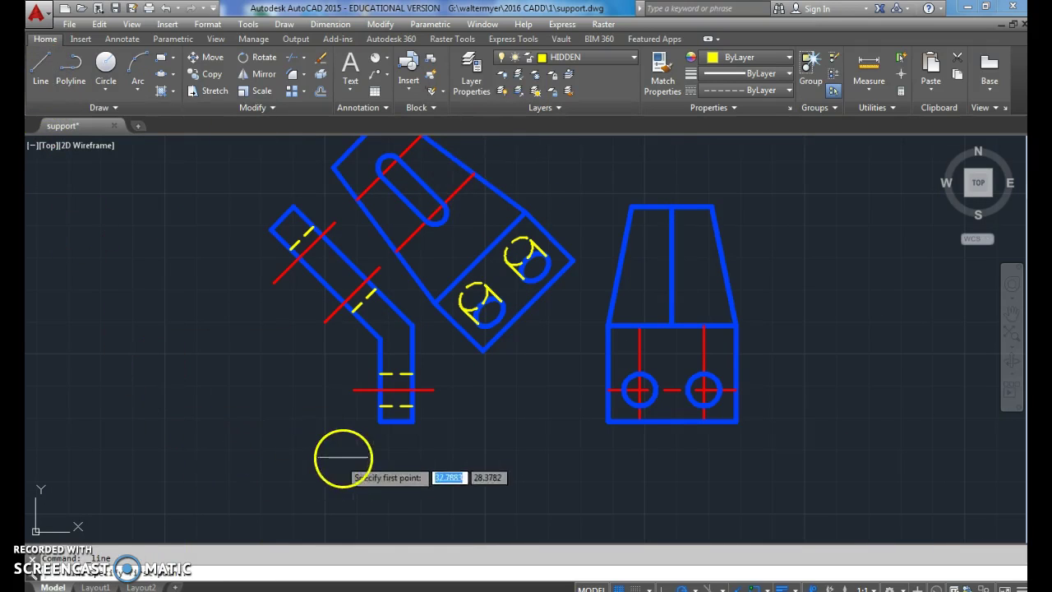
click(380, 421)
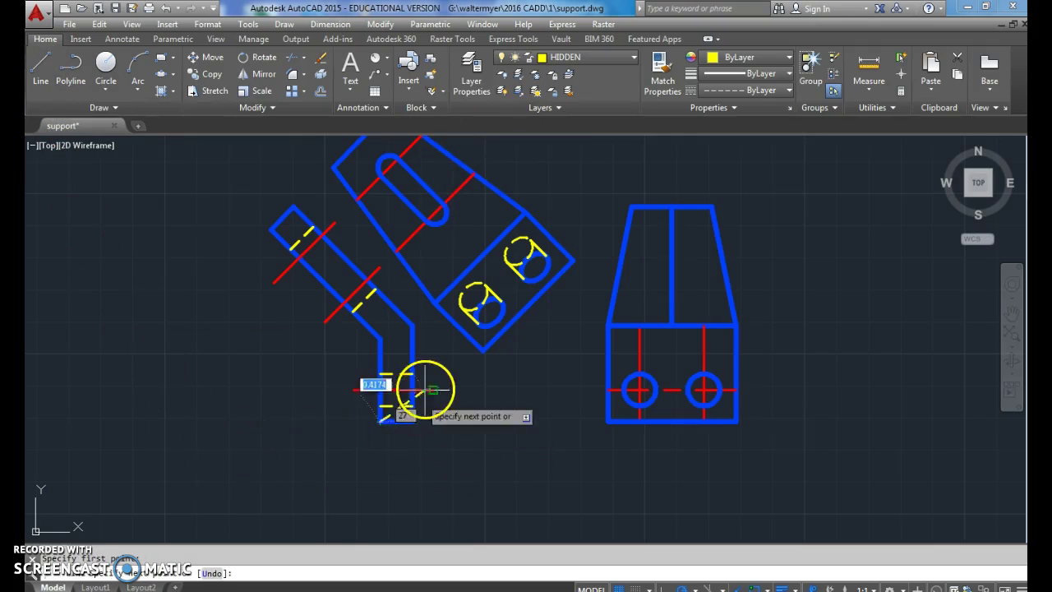
click(465, 338)
click(557, 244)
key(Escape)
click(441, 354)
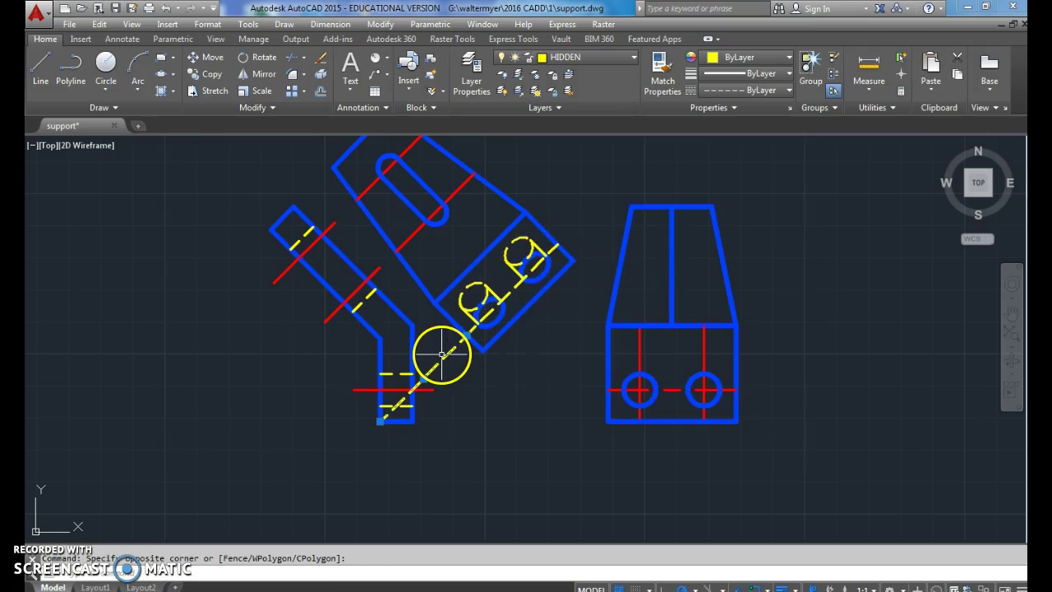
click(429, 361)
key(Delete)
Step: Project the side view's rear bend corner as a hidden line across the auxiliary view, and erase the segment between the views
click(41, 62)
click(381, 339)
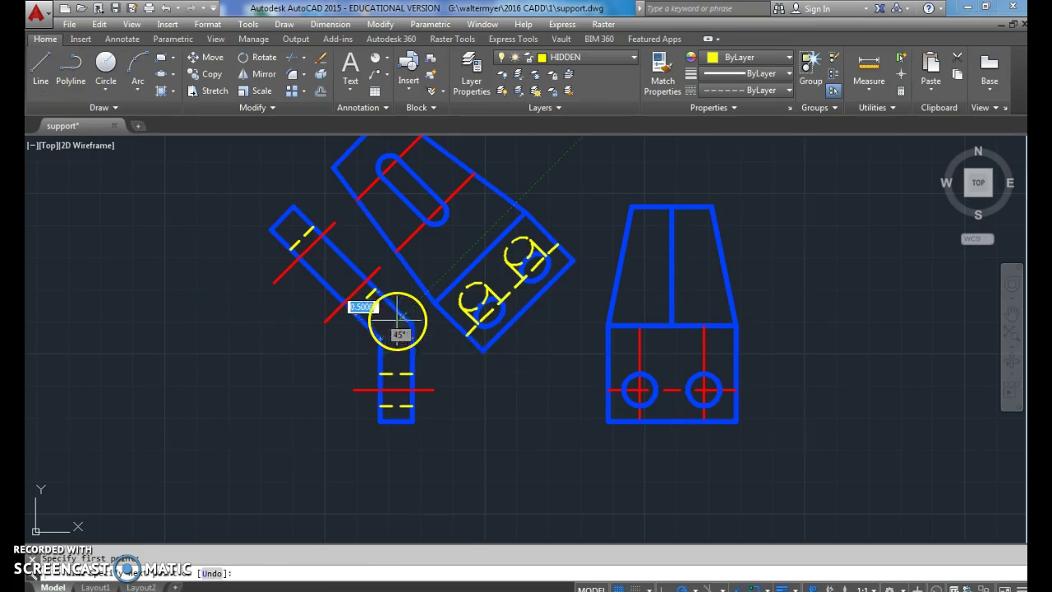
click(514, 208)
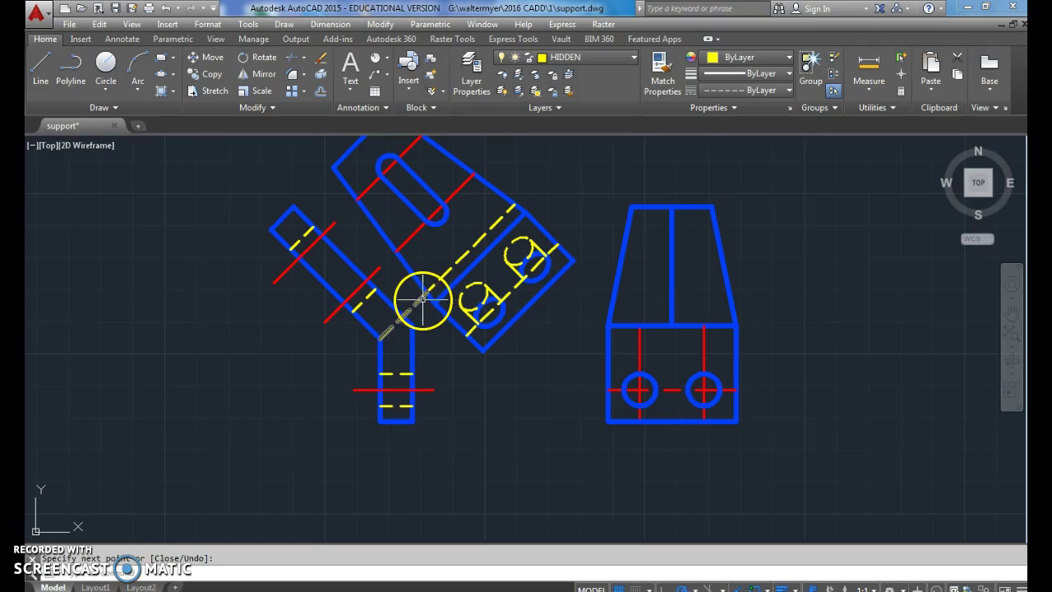
key(Delete)
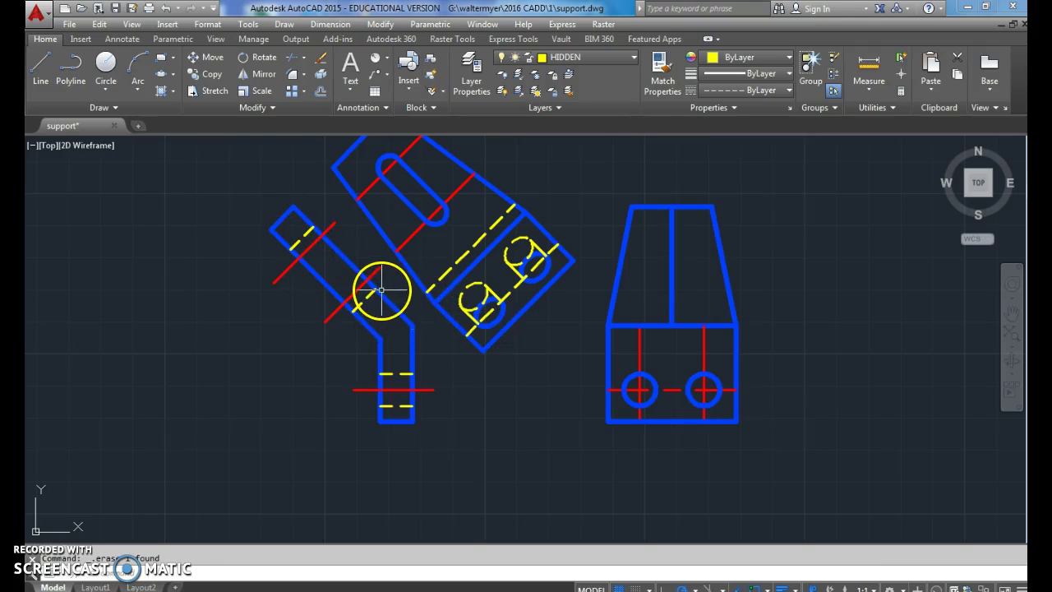
Step: Make OBJECT the current layer and draw a horizontal projection line from the side view's upper slot edge across the front view
middle_drag(452, 362, 467, 385)
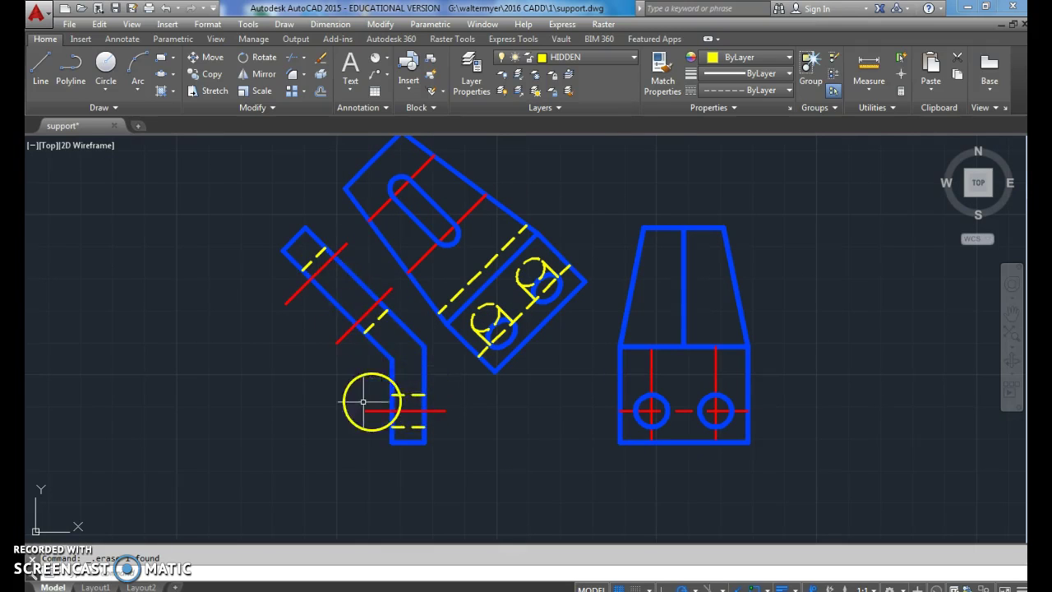
middle_drag(458, 436, 449, 432)
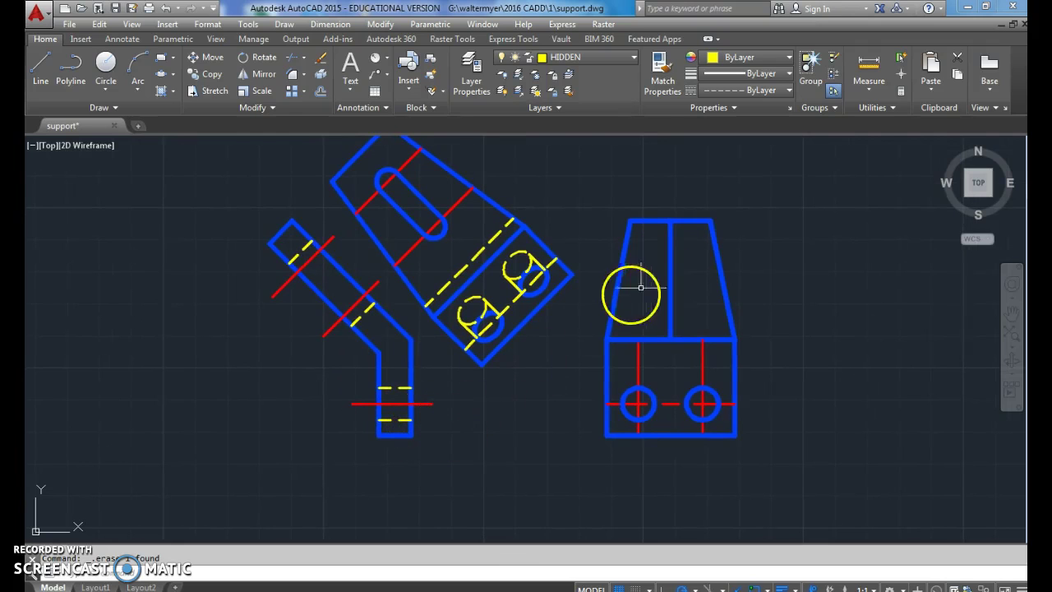
scroll(668, 295, up, 2)
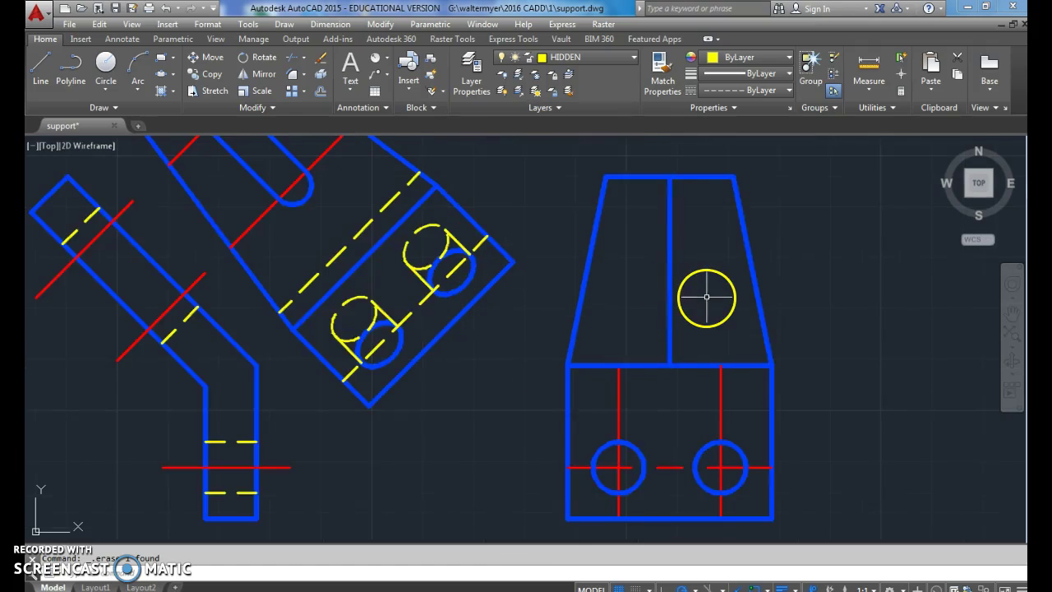
scroll(700, 298, down, 2)
click(600, 57)
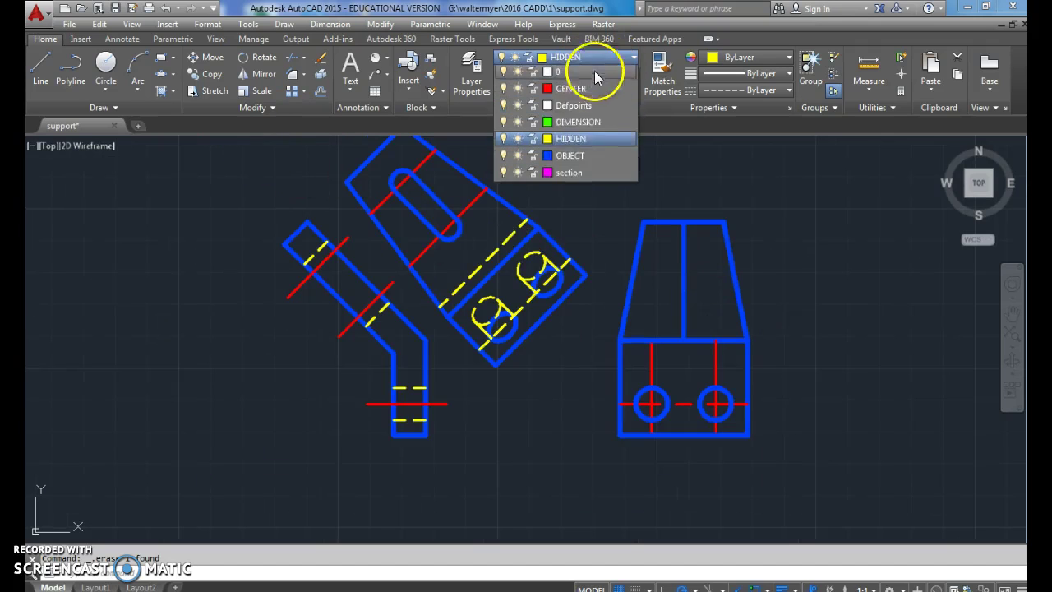
click(575, 144)
click(41, 66)
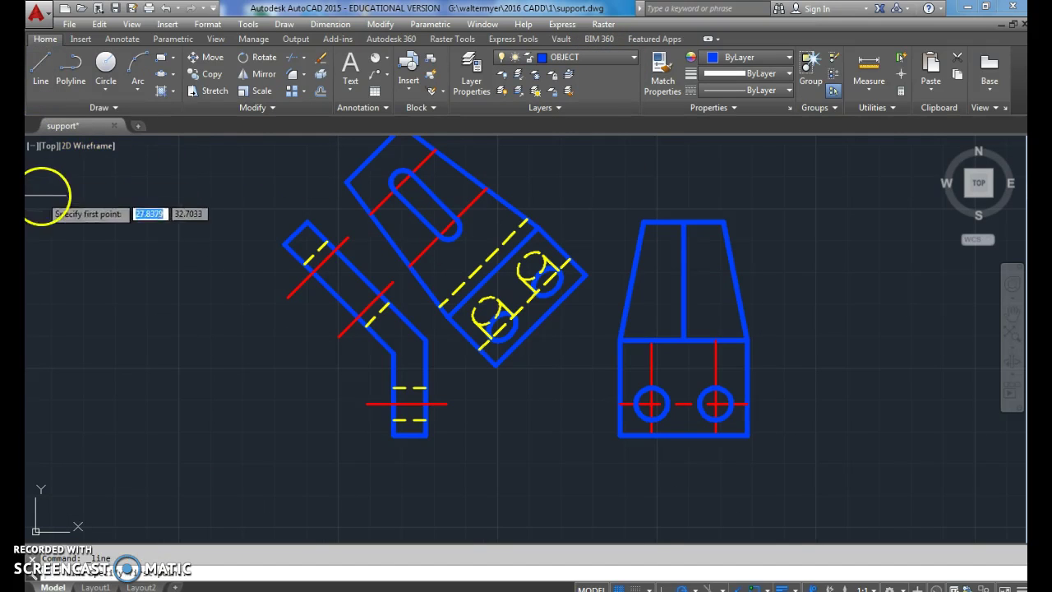
click(325, 241)
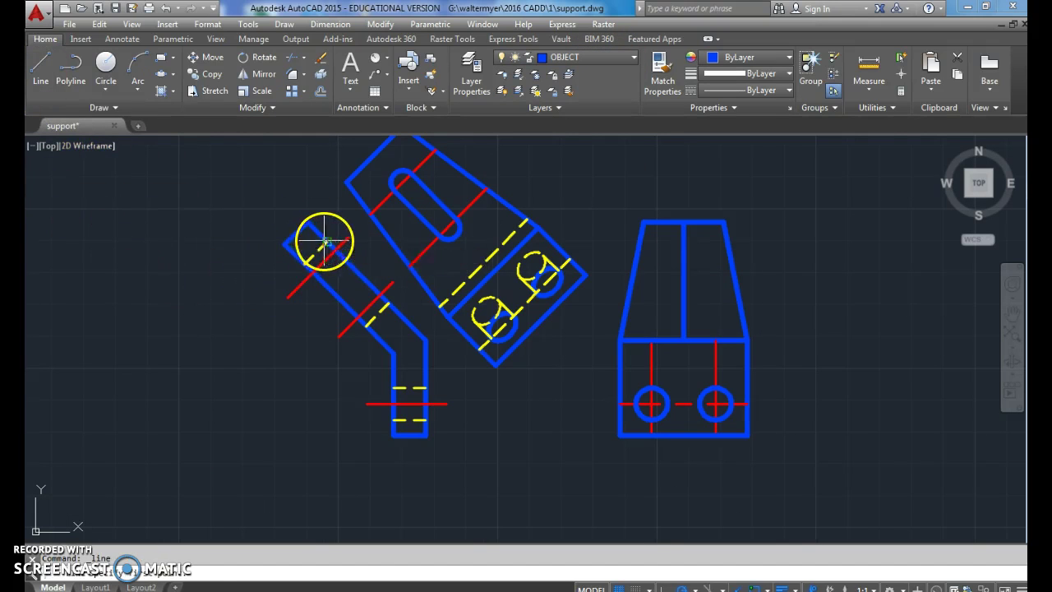
click(639, 241)
click(720, 239)
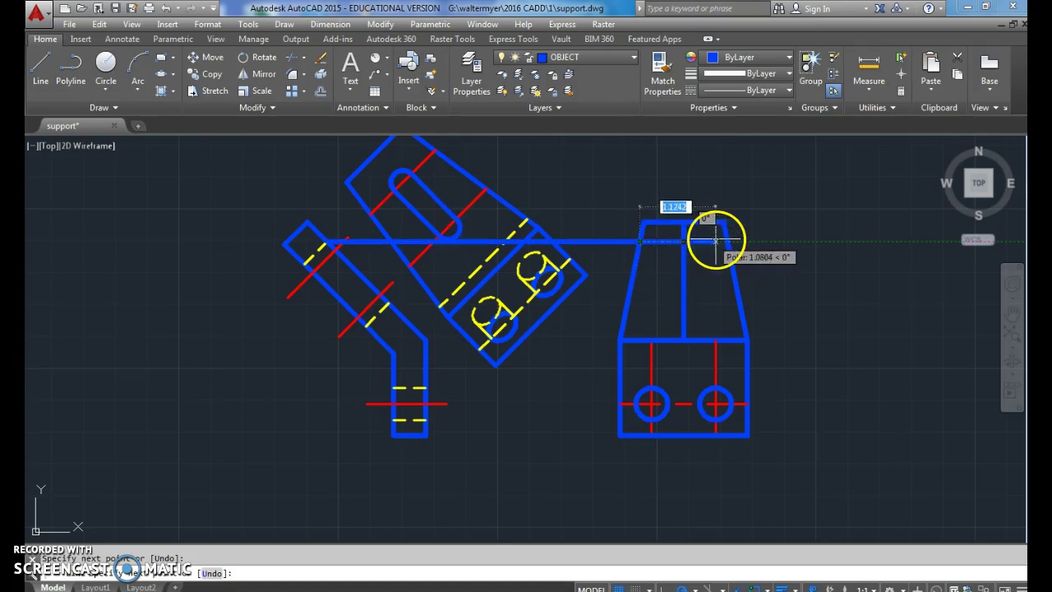
key(Return)
key(Return)
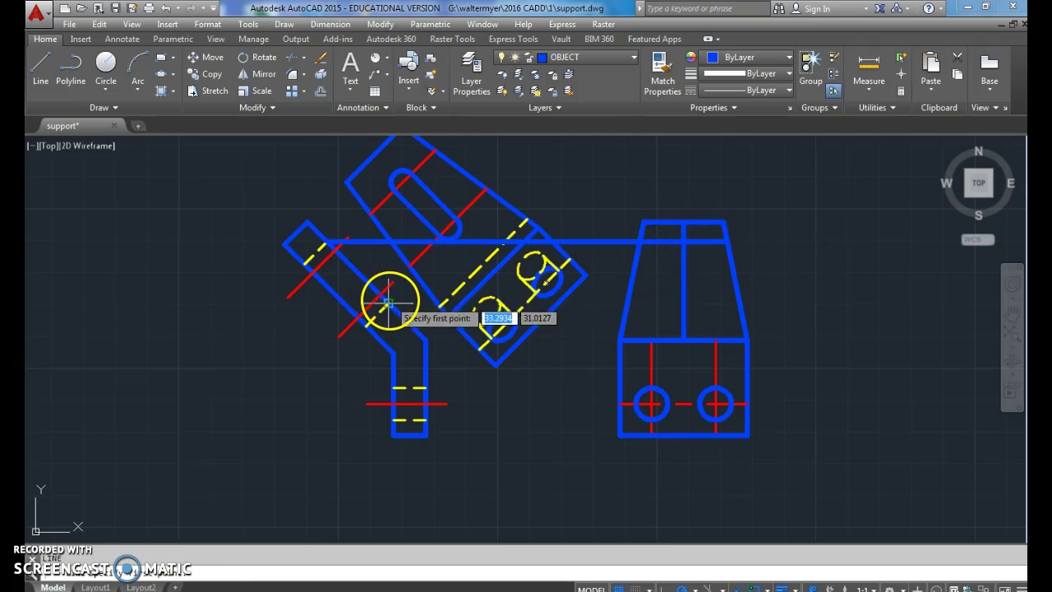
Step: Draw a horizontal projection line from the side view's lower slot edge across the front view
click(388, 303)
click(627, 303)
click(737, 304)
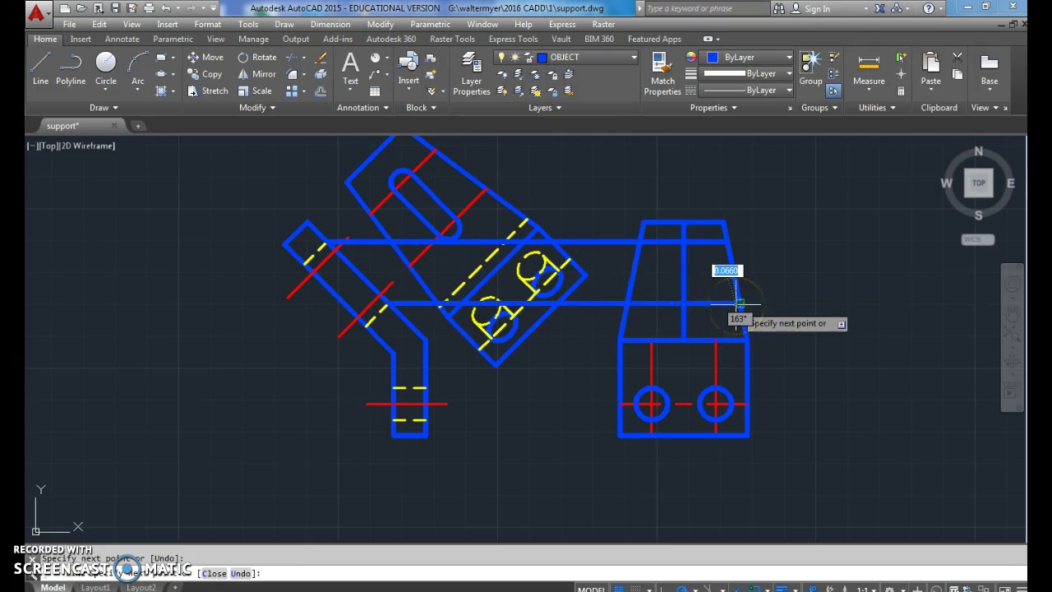
key(Return)
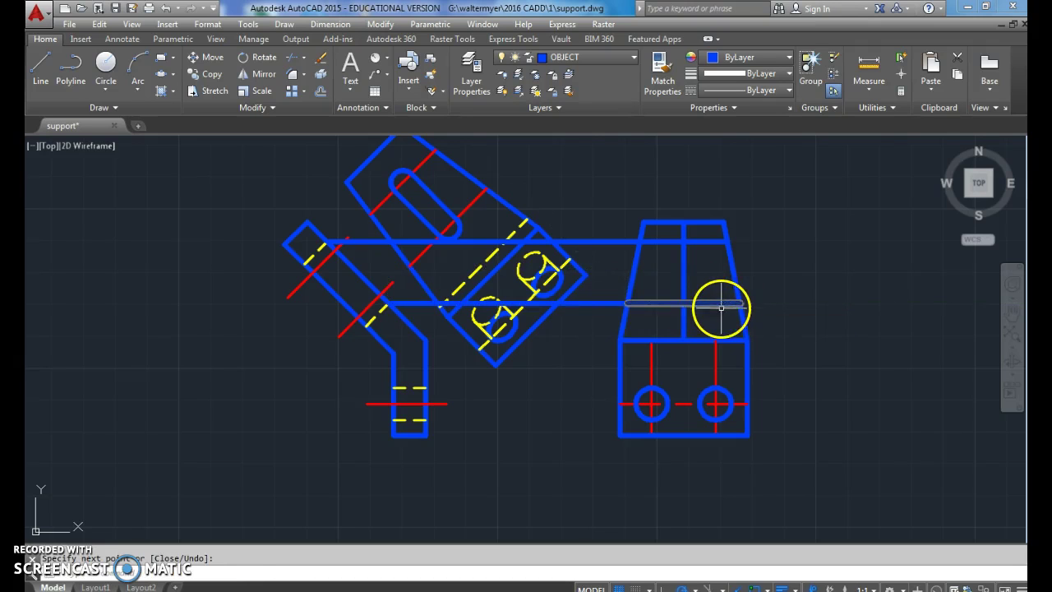
Step: Draw horizontal lines across the front view at the levels where the two slot centre lines cross the side view's front face
key(Return)
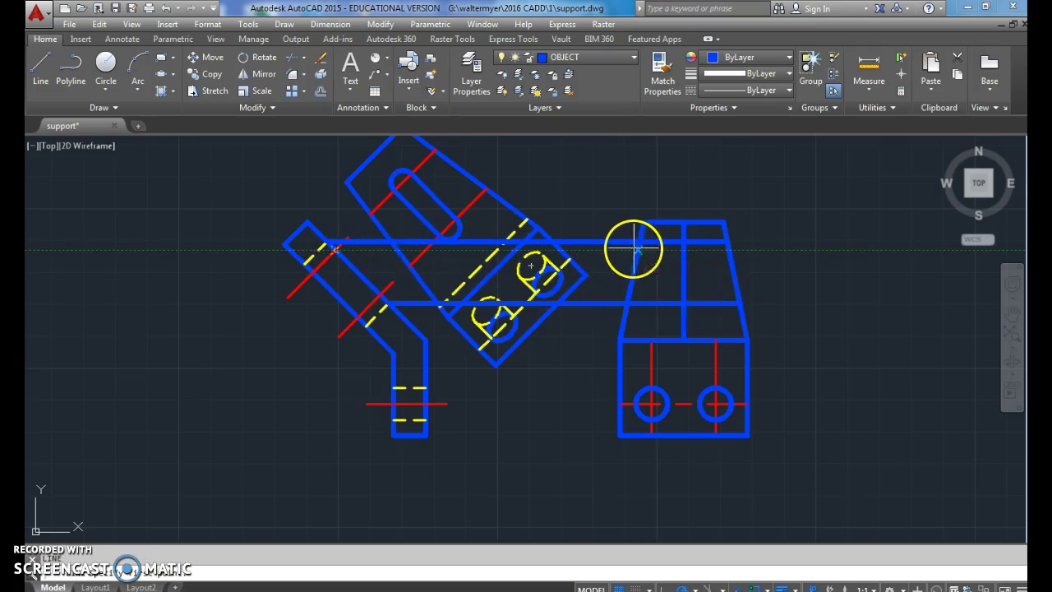
click(641, 241)
click(728, 241)
key(Return)
key(Return)
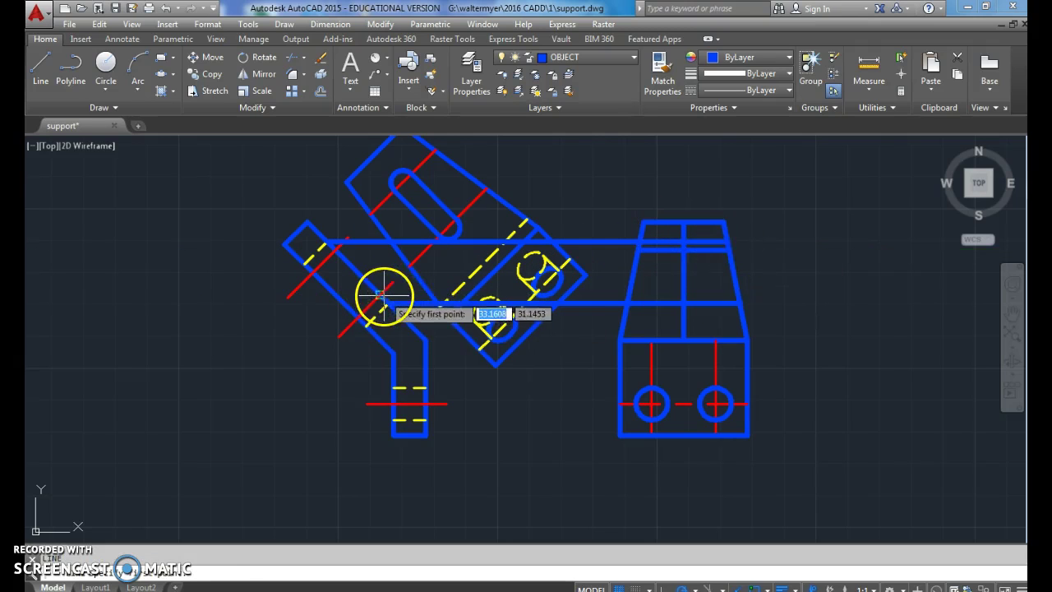
click(380, 294)
click(629, 293)
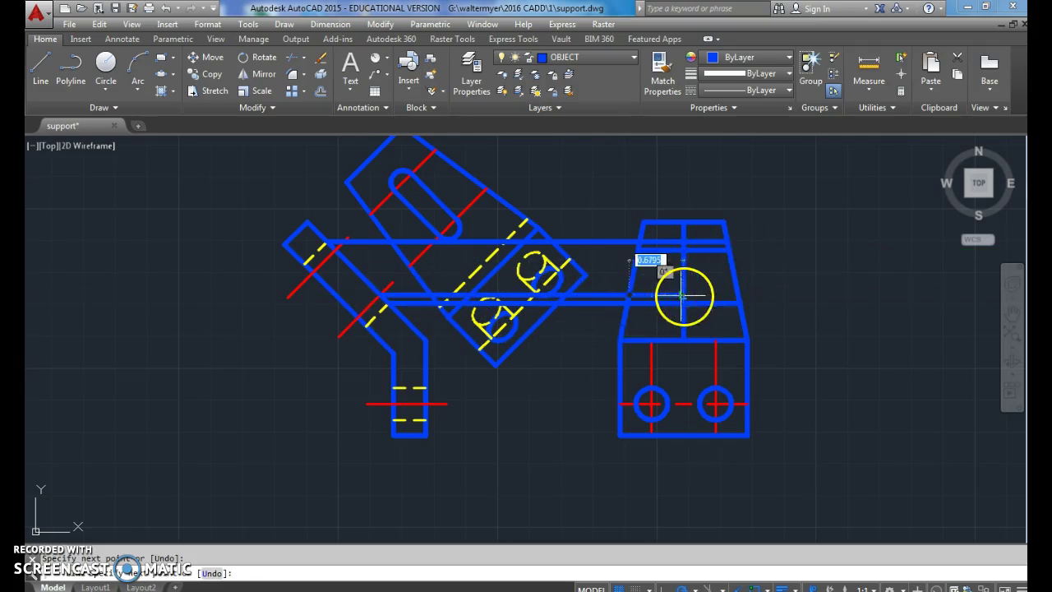
click(735, 293)
key(Return)
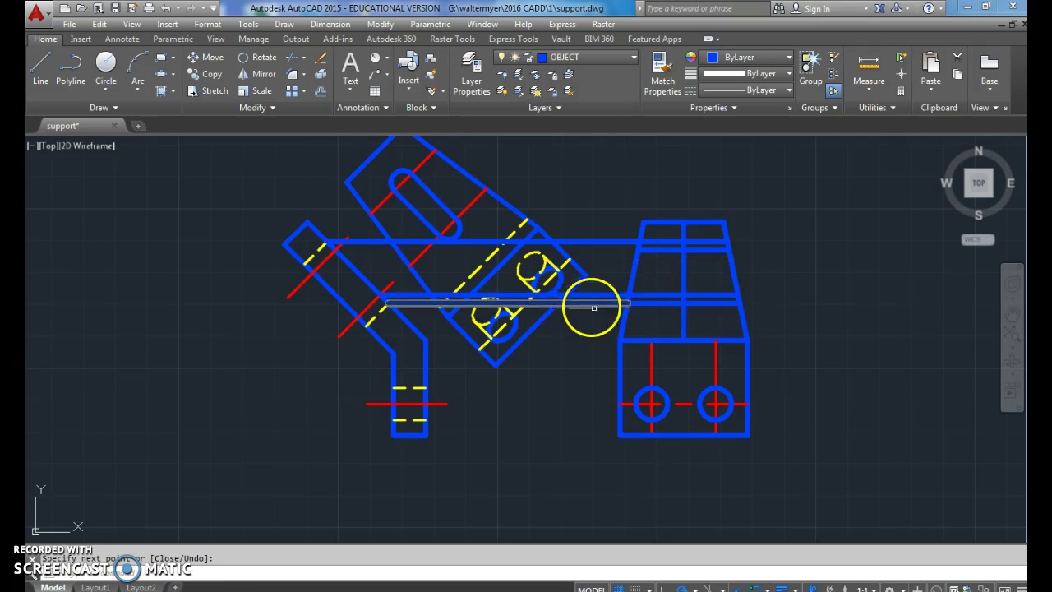
Step: Erase the horizontal projection segments between the side view and the front view
click(609, 308)
click(591, 231)
key(Delete)
Step: Offset the front view's vertical middle line 3/16 to both sides
mouse_move(704, 354)
middle_down()
mouse_move(654, 339)
mouse_move(655, 318)
mouse_move(643, 349)
middle_up()
scroll(655, 310, up, 2)
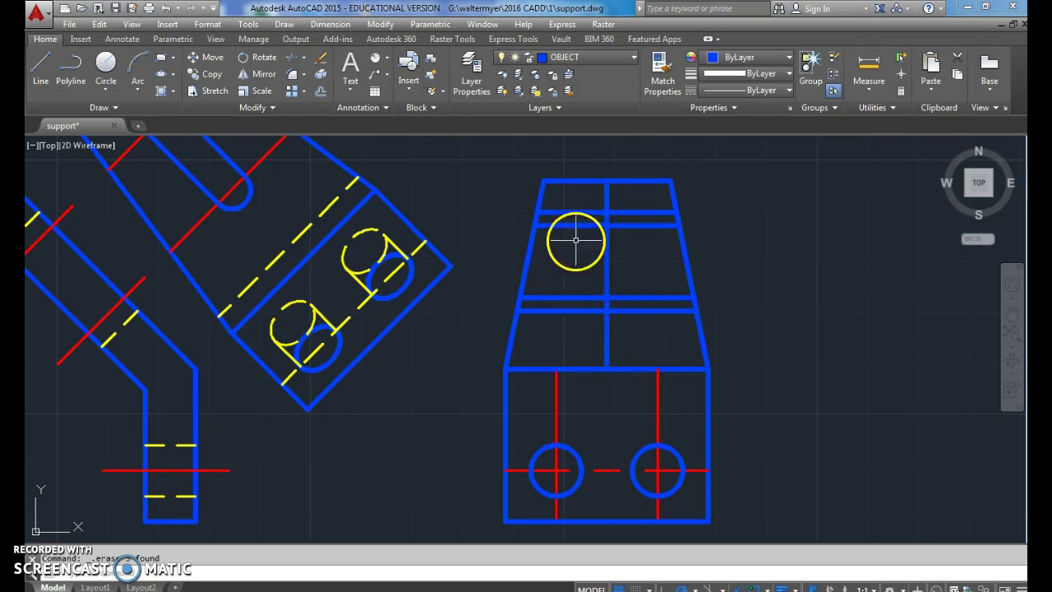
click(322, 91)
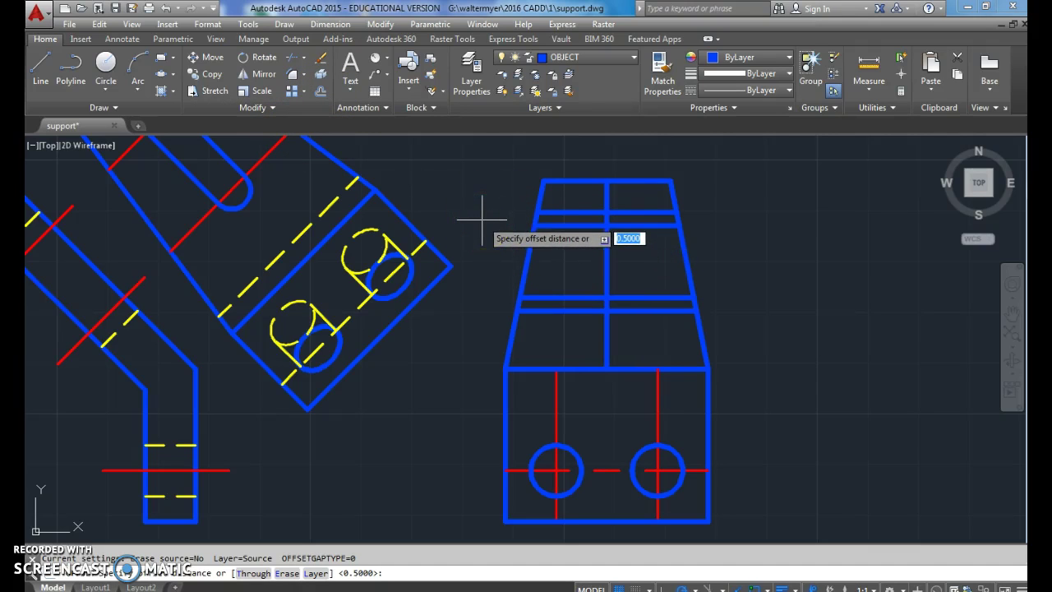
key(Return)
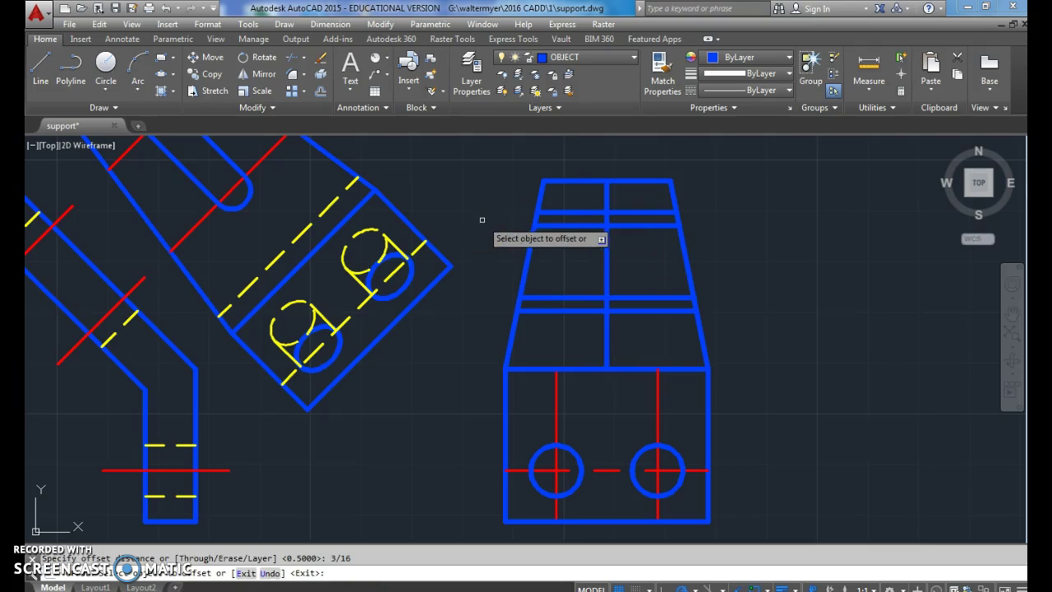
click(606, 249)
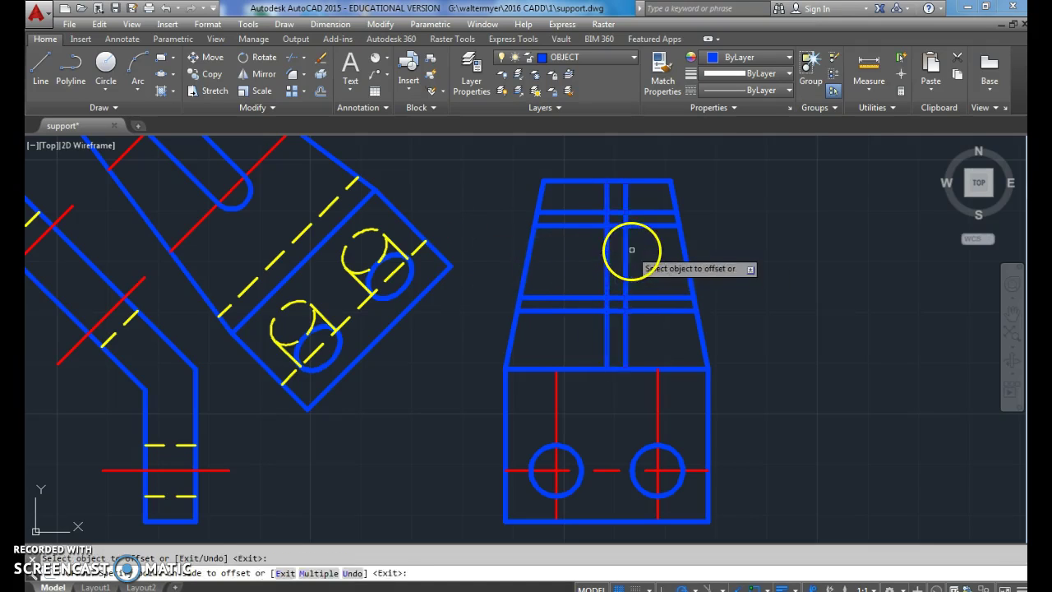
click(587, 242)
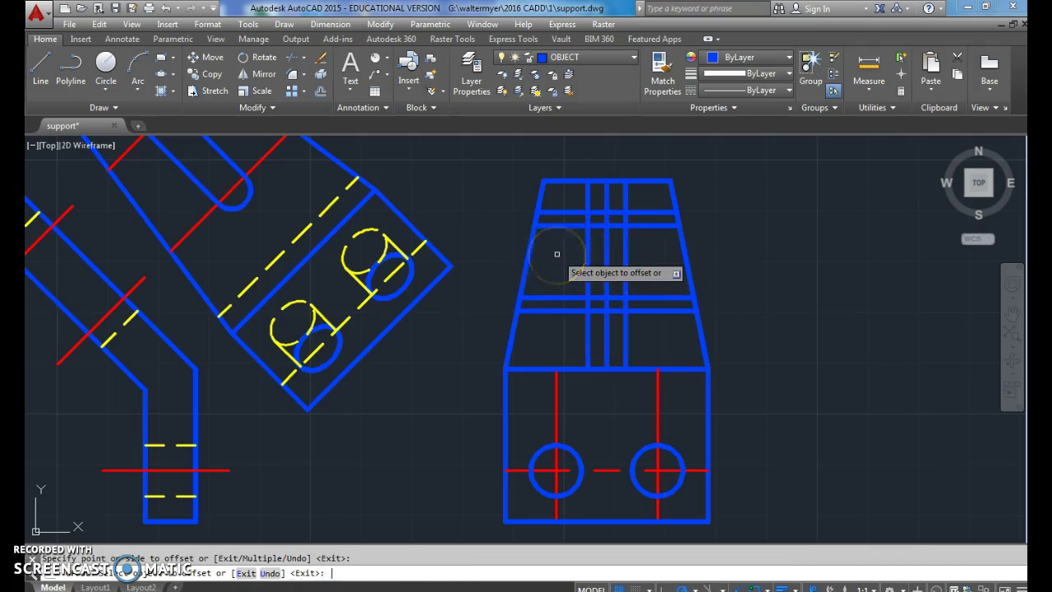
key(Return)
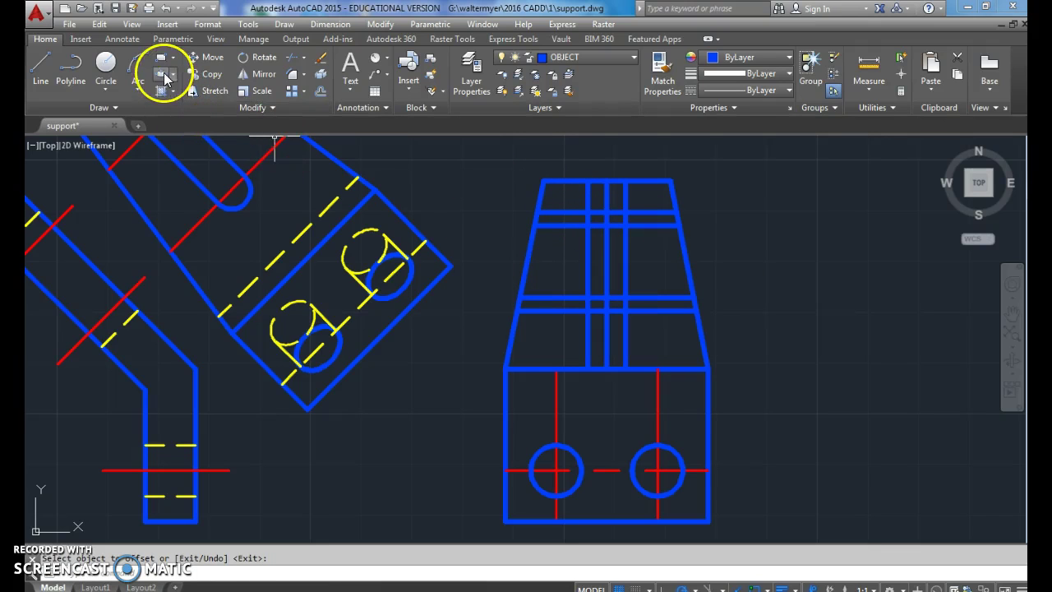
Step: Draw two 0.375-wide ellipses between the offset lines, centred on the slot centre levels and reaching the upper and lower slot-edge lines
click(164, 75)
click(587, 223)
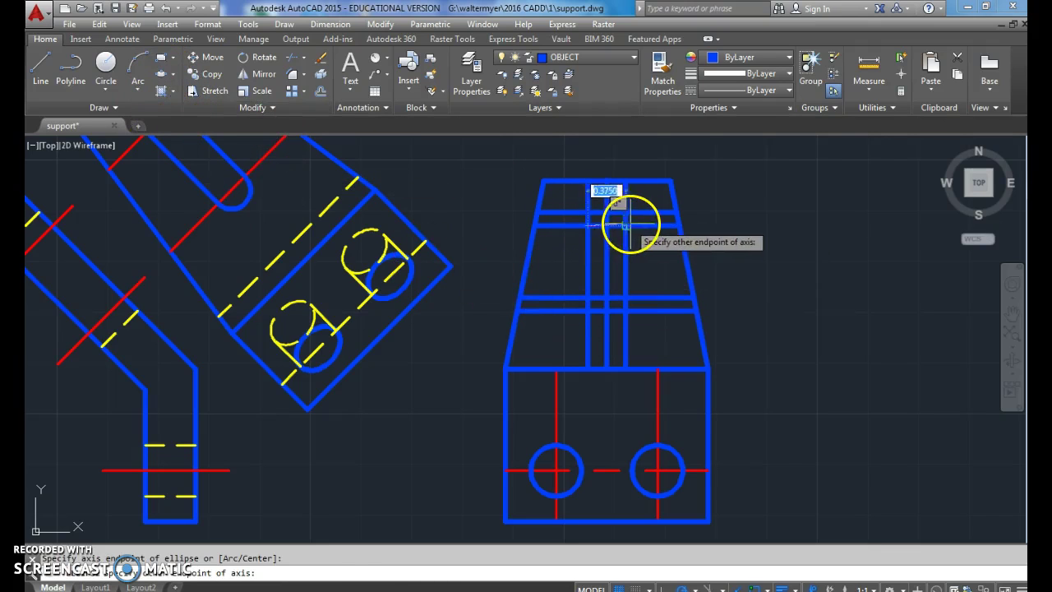
click(623, 223)
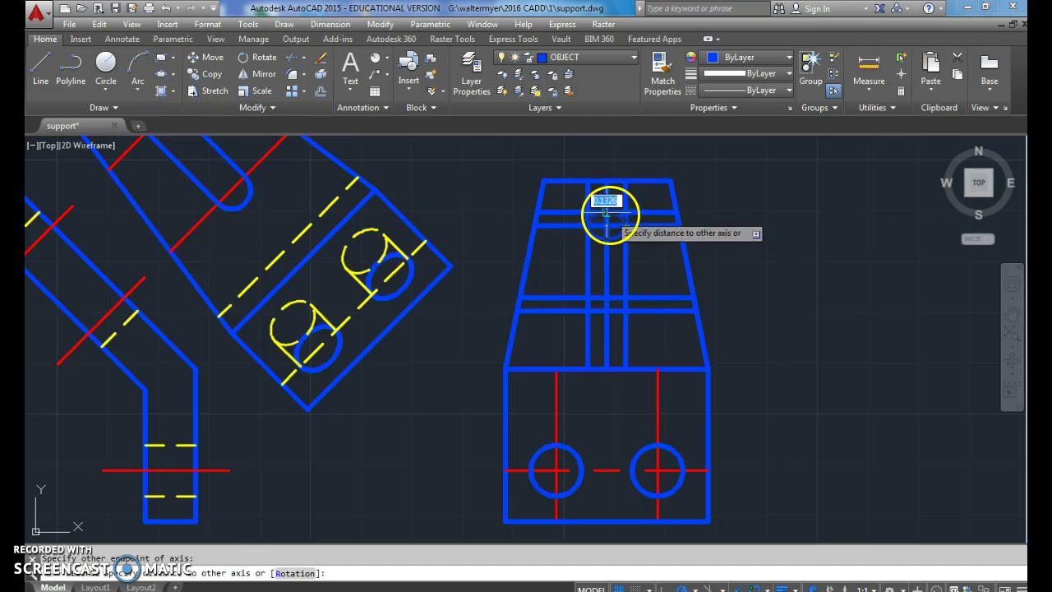
click(606, 215)
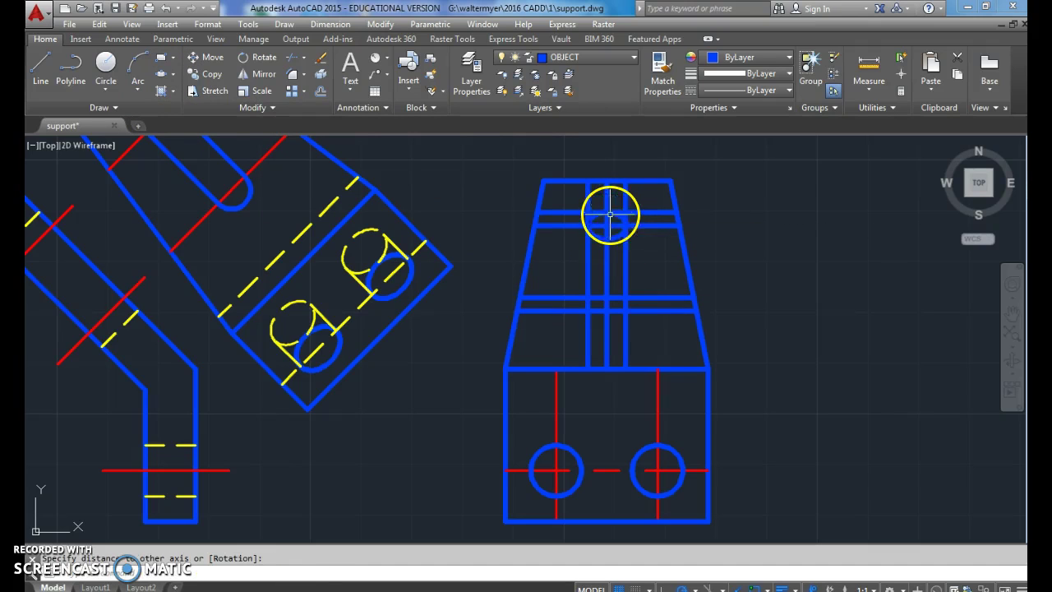
click(171, 97)
click(588, 298)
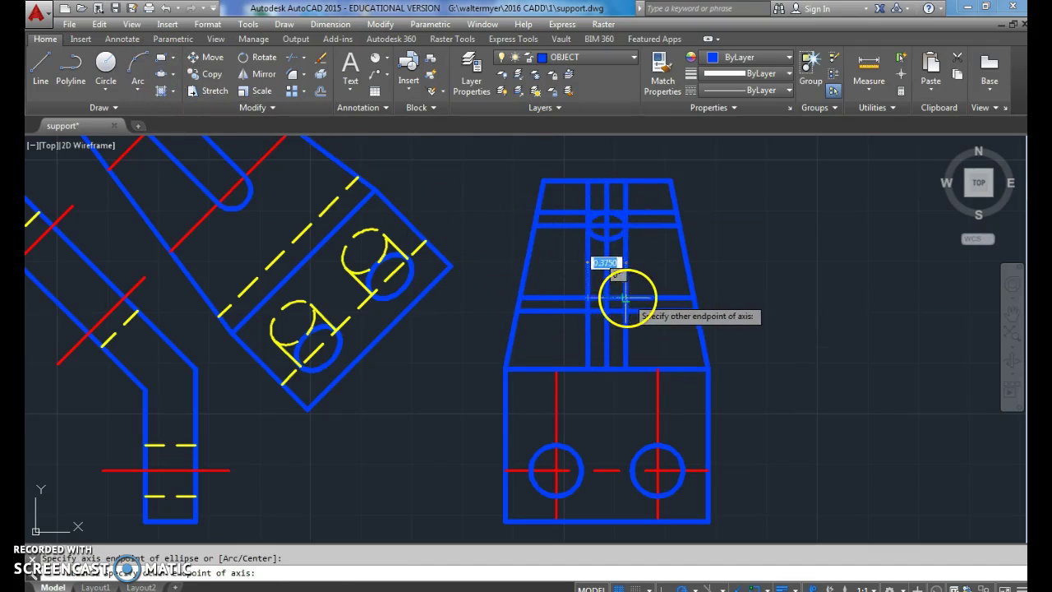
click(625, 298)
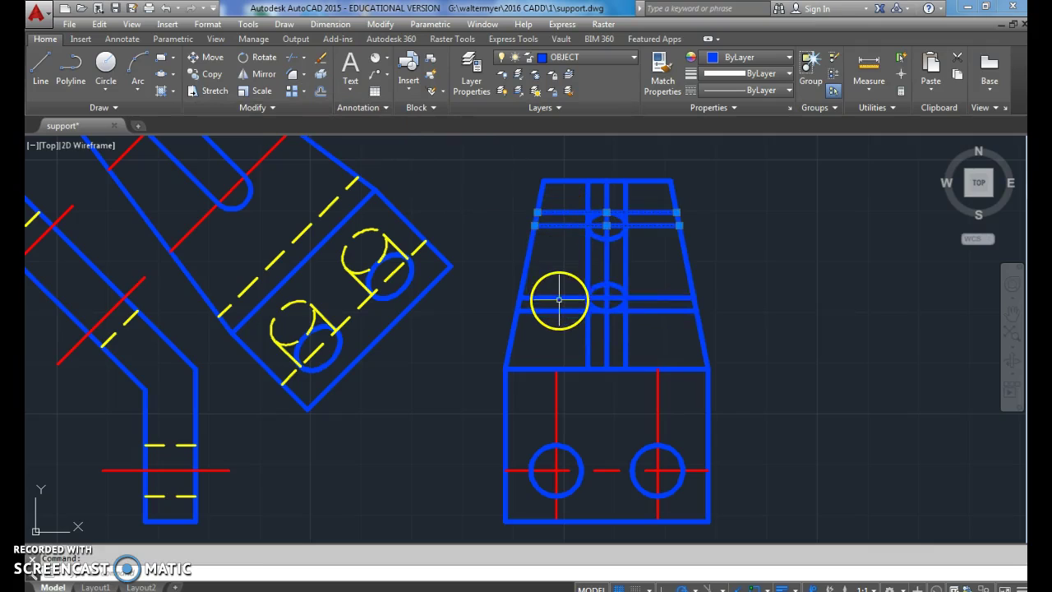
Step: Erase the horizontal construction lines and vertical middle line in the front view, and trim the ellipses and offset lines to the slot outline
key(Delete)
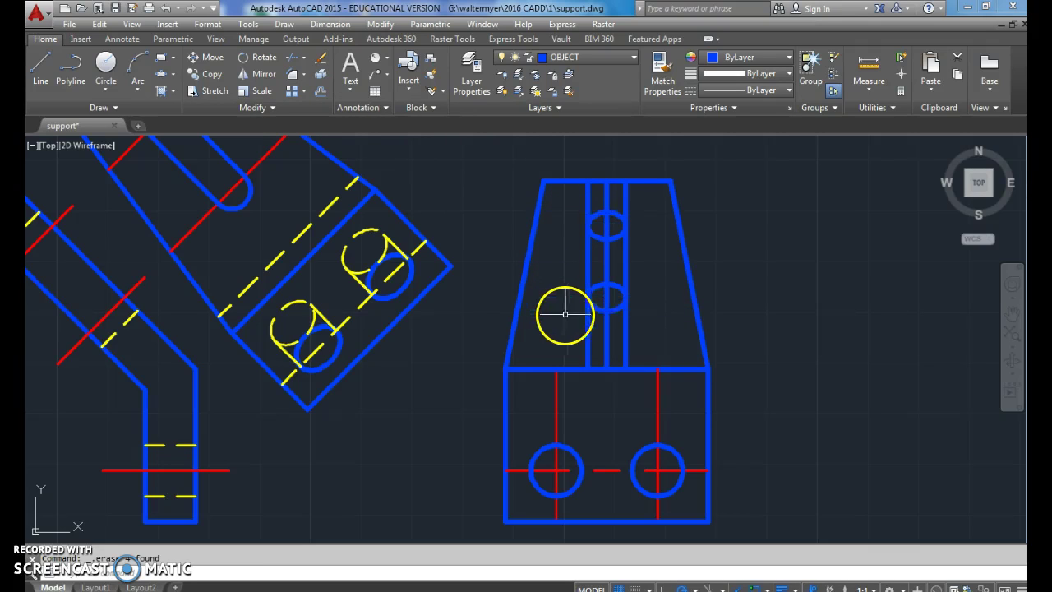
click(608, 334)
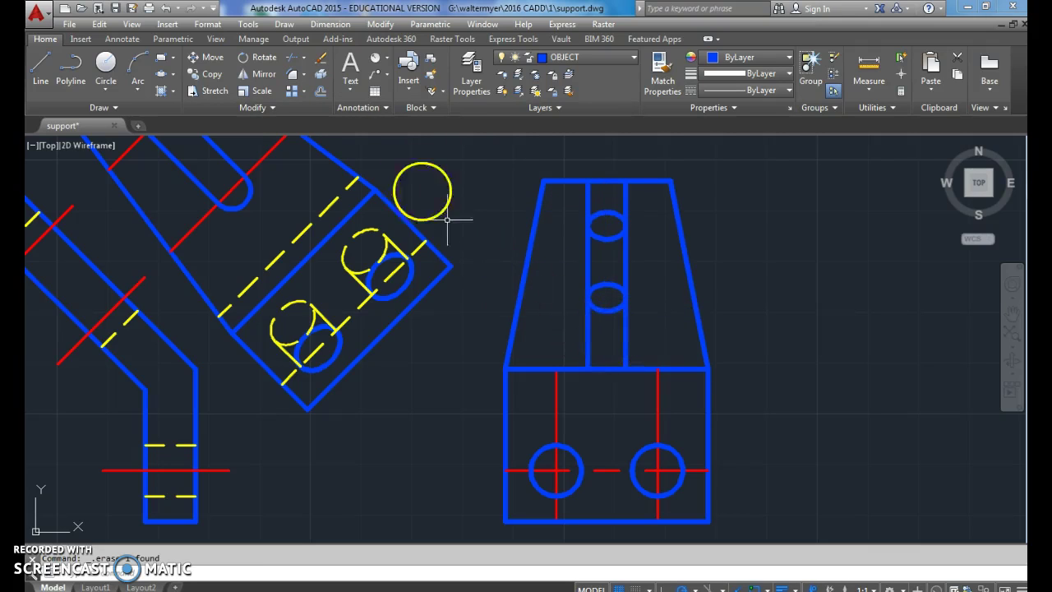
click(649, 339)
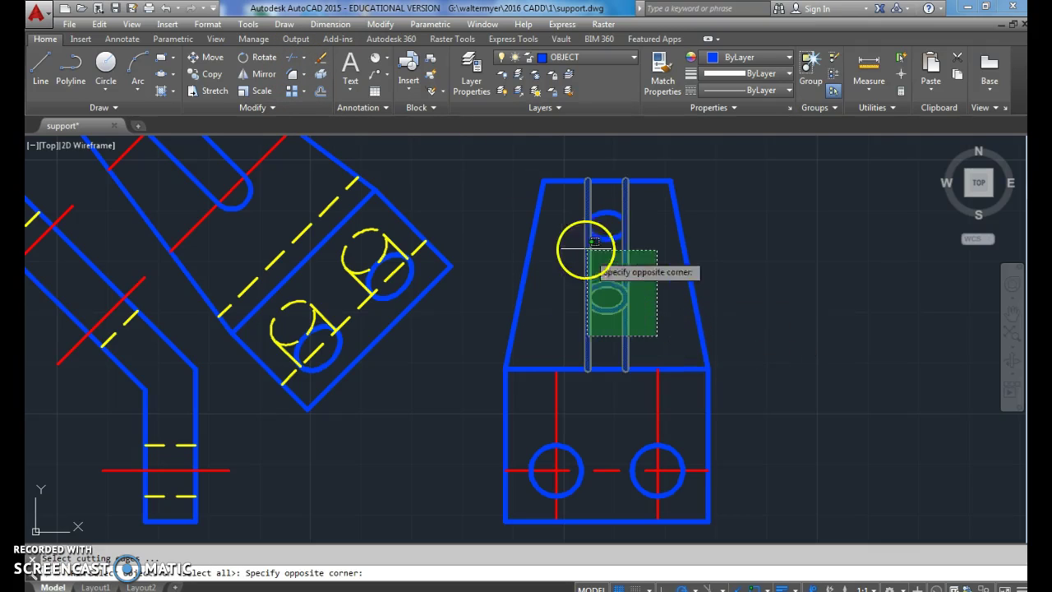
click(575, 207)
key(Return)
click(609, 237)
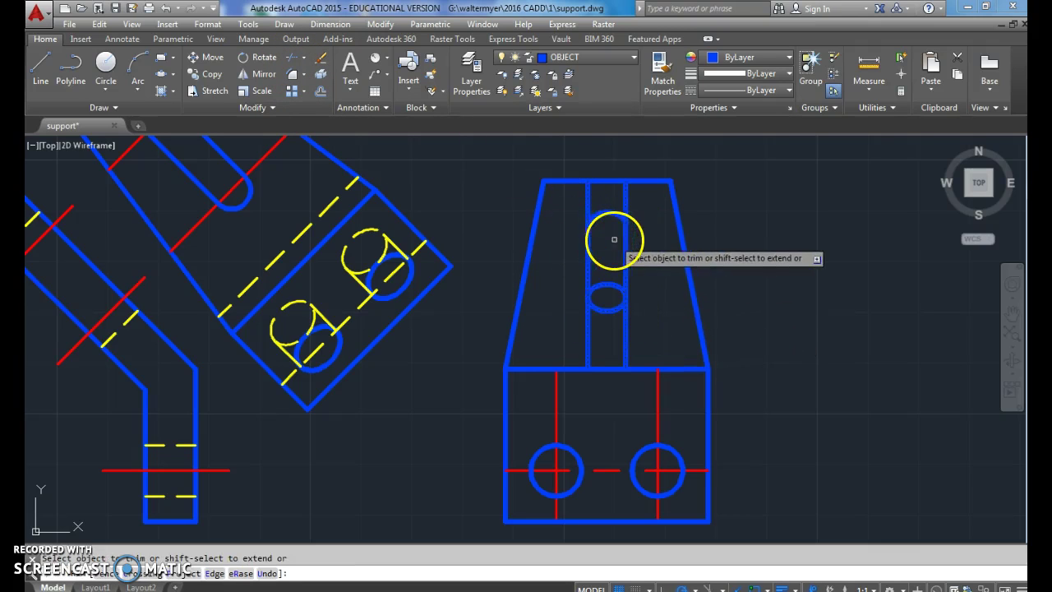
click(605, 286)
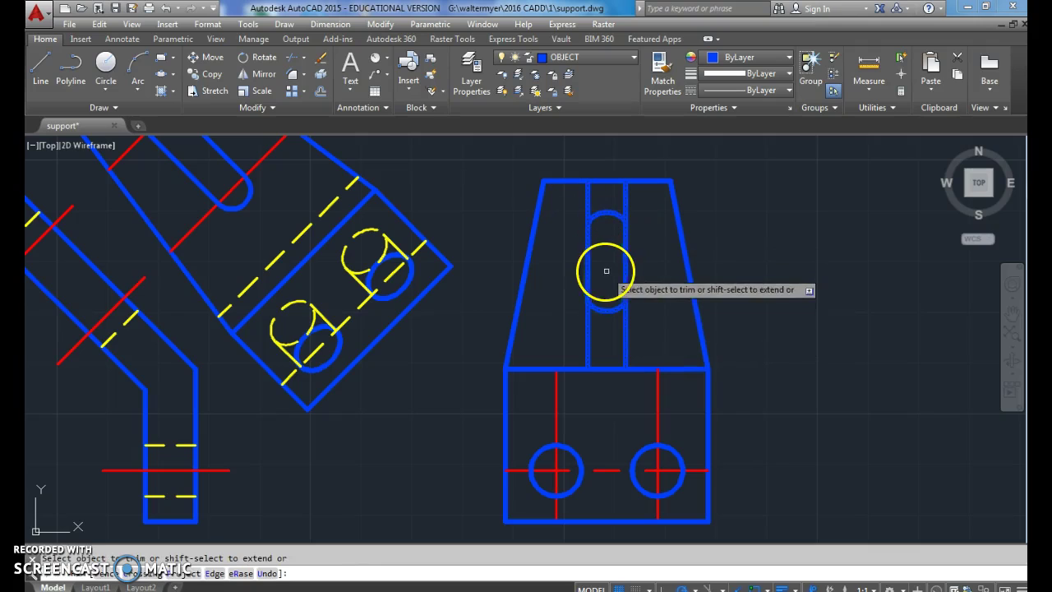
click(610, 213)
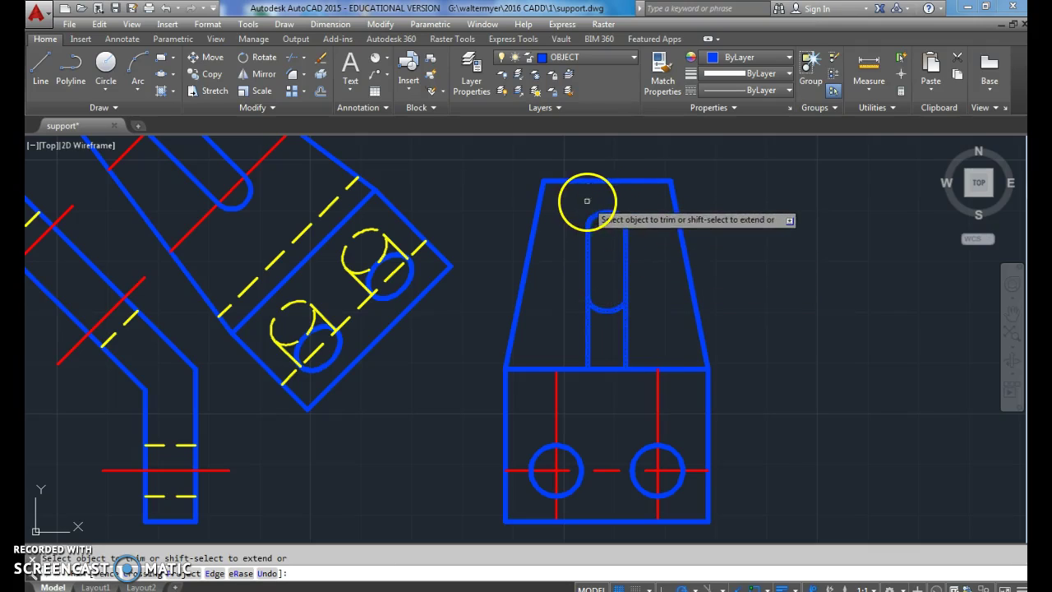
click(587, 329)
click(625, 330)
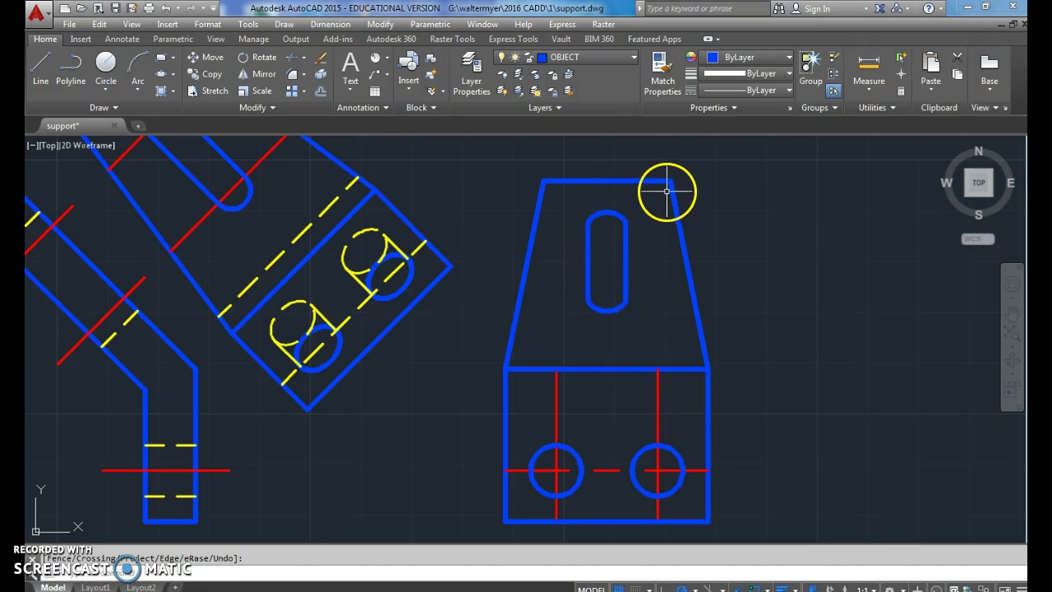
Step: Draw a horizontal projection line from the side view's upper rear corner across the front view
scroll(629, 251, down, 2)
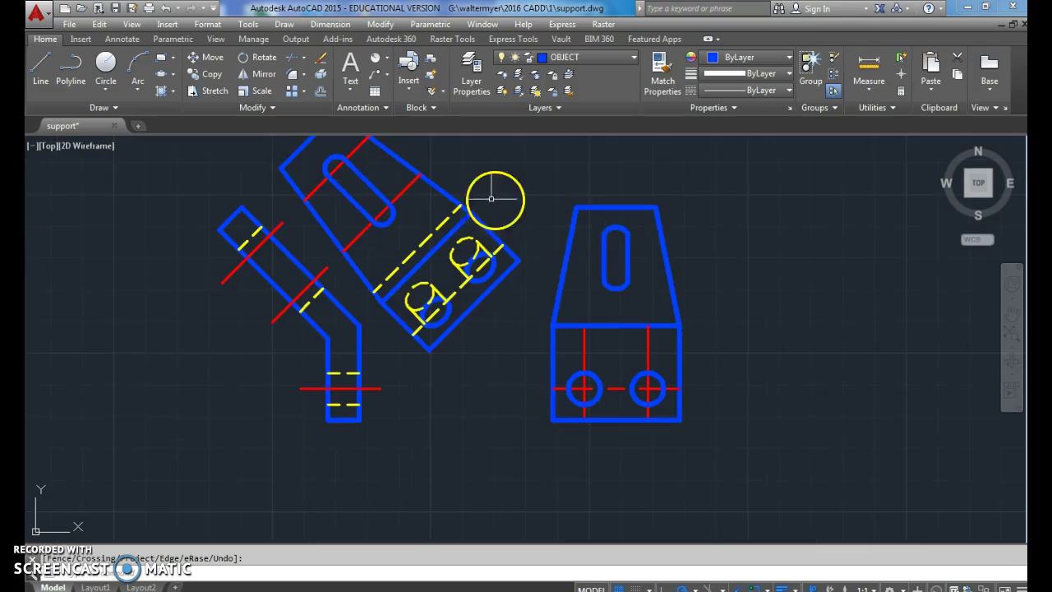
click(45, 68)
click(219, 231)
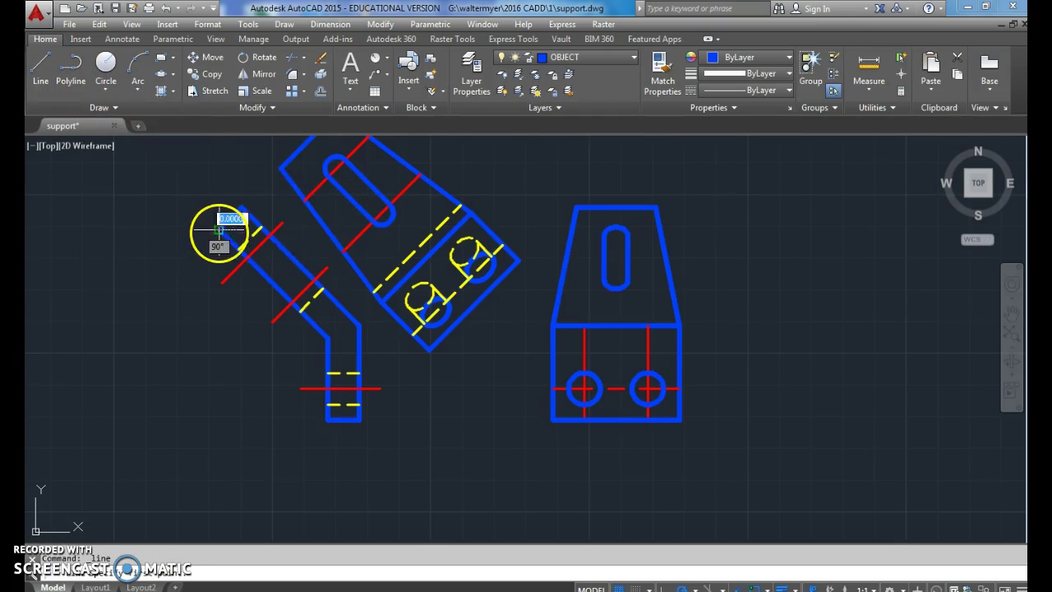
click(572, 231)
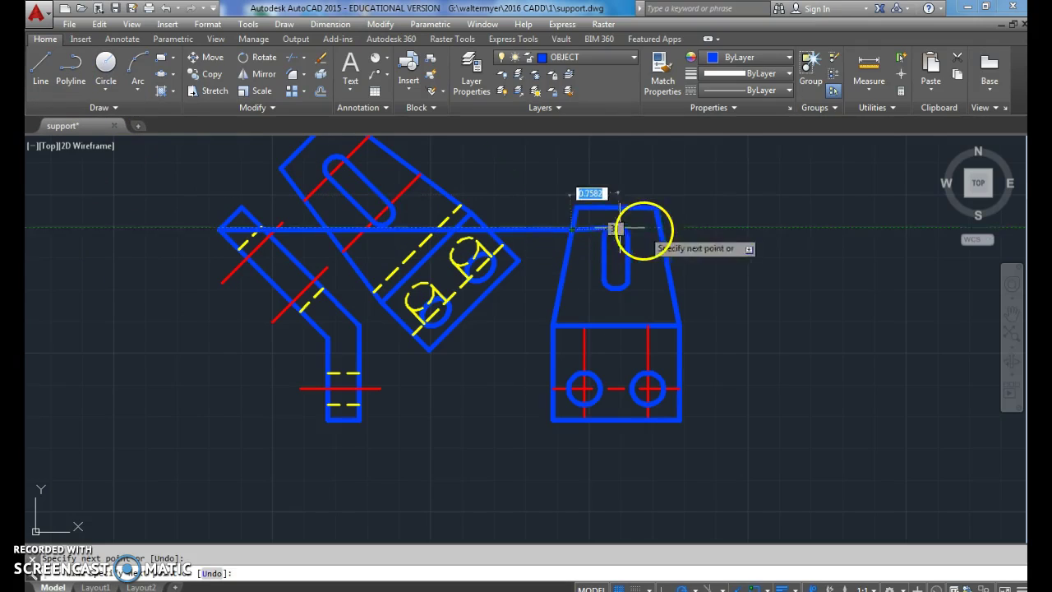
click(659, 231)
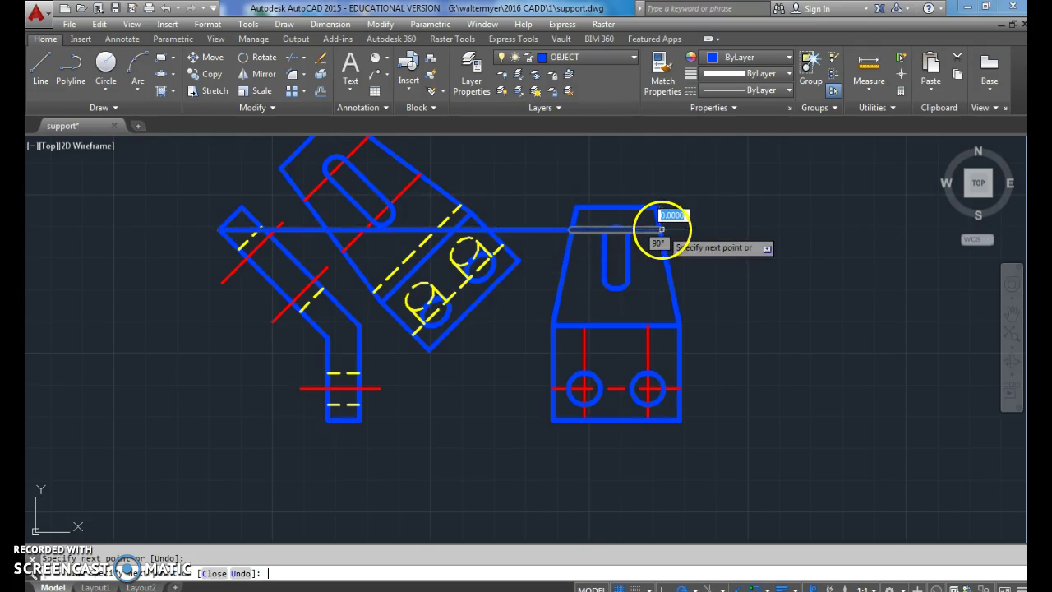
key(Return)
Step: Copy the front view's slot outline and top edge down from the top edge's midpoint to the projection line's midpoint
click(628, 299)
click(596, 269)
click(634, 285)
click(613, 256)
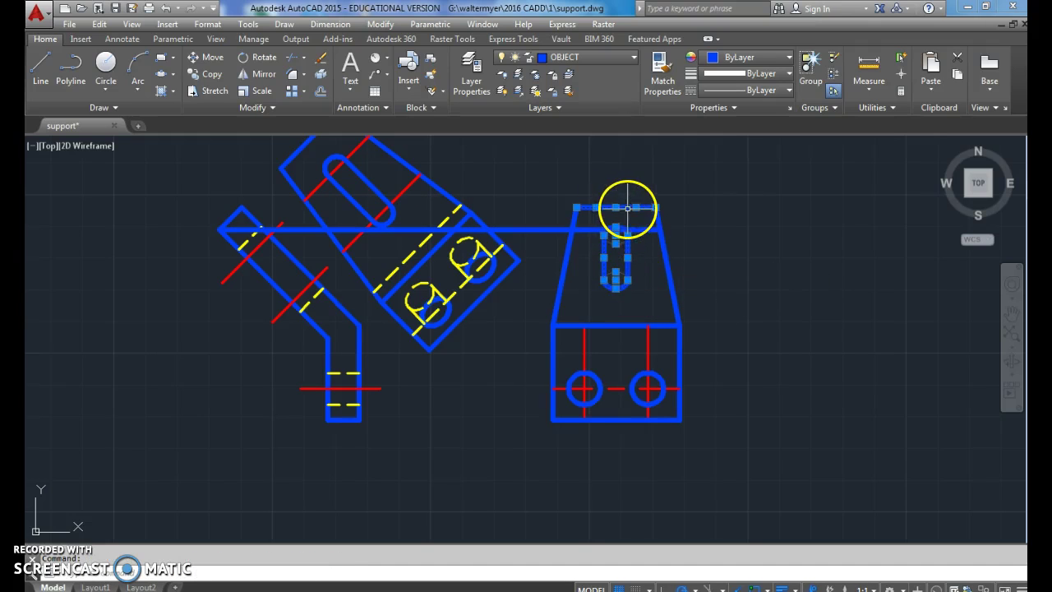
click(205, 73)
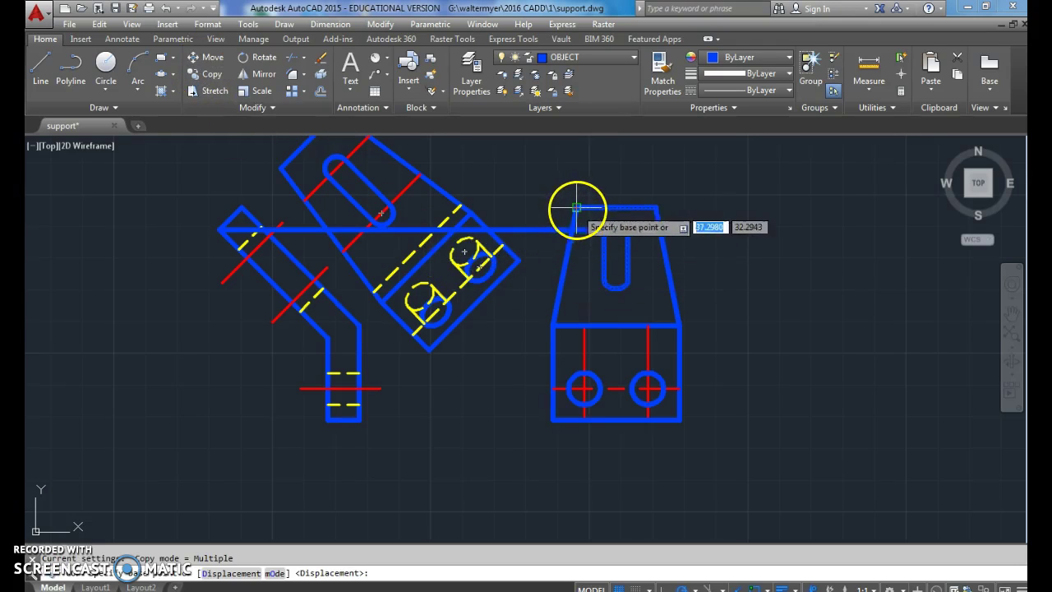
click(615, 207)
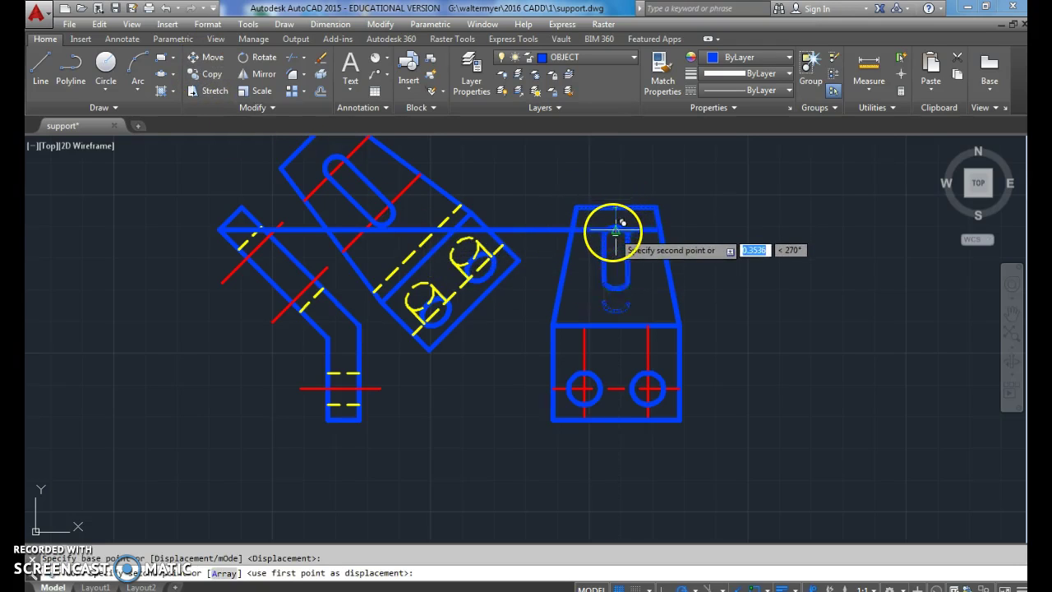
scroll(615, 224, up, 6)
click(616, 229)
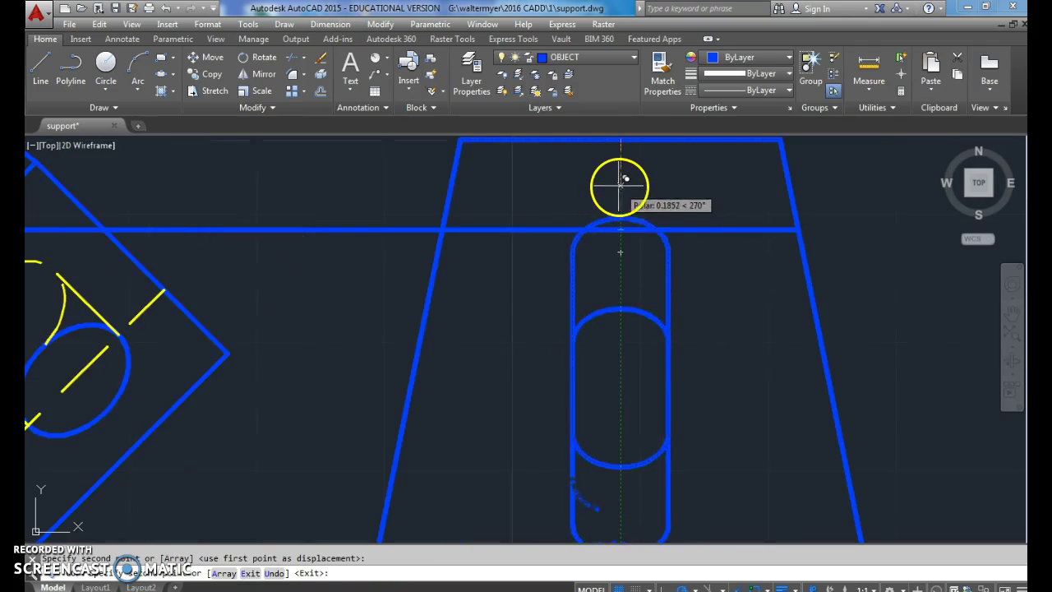
key(Return)
Step: Erase the rear corner's projection line between the views and across the front view
scroll(592, 206, down, 3)
click(454, 248)
click(436, 207)
key(Delete)
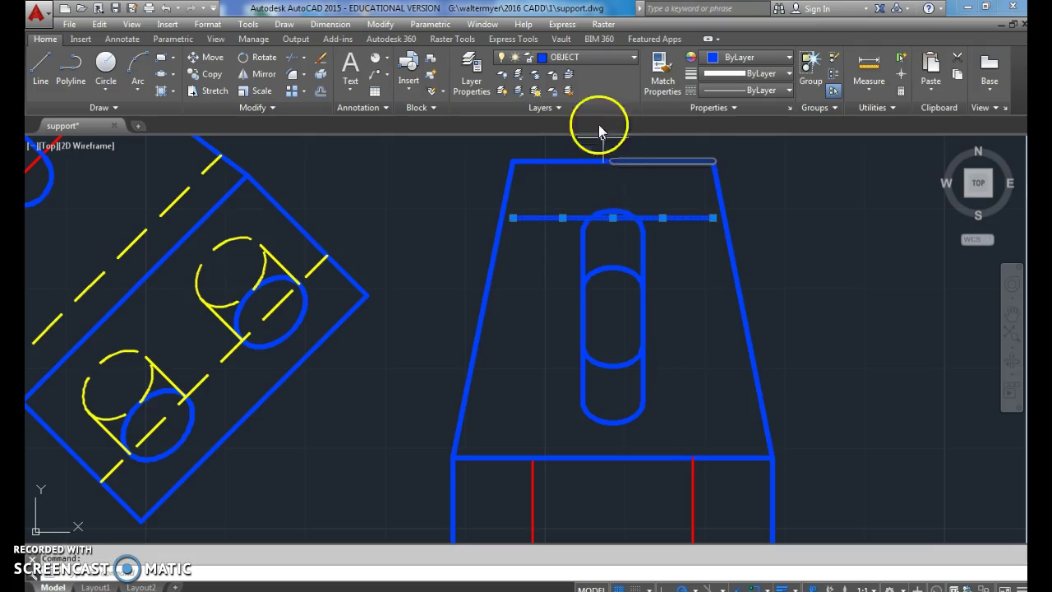
Step: Move the copied top edge and the copied slot's lower arc to the hidden-line layer
click(617, 57)
click(582, 143)
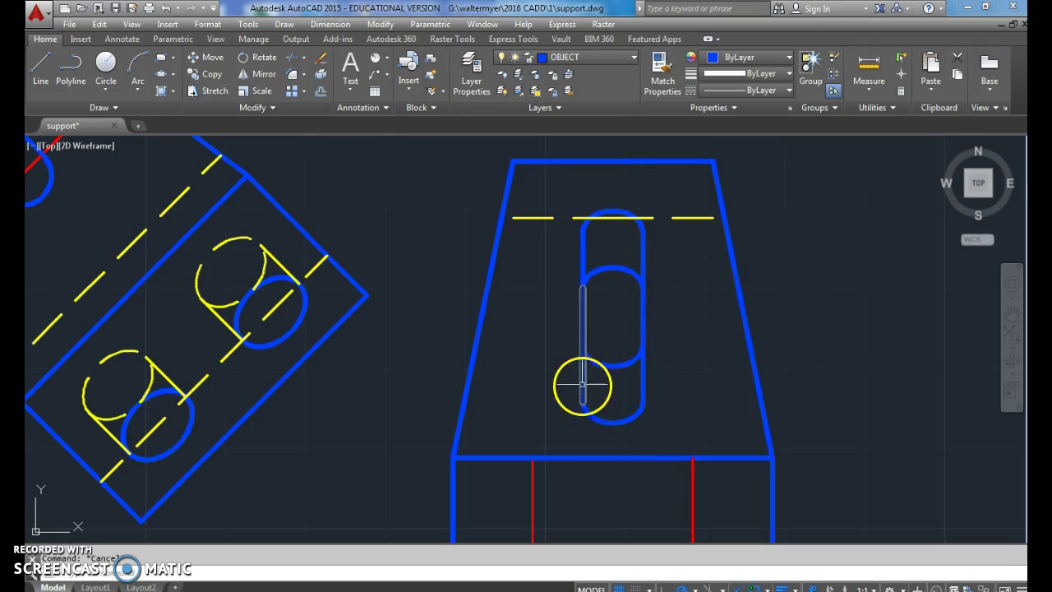
click(610, 59)
click(575, 145)
key(Escape)
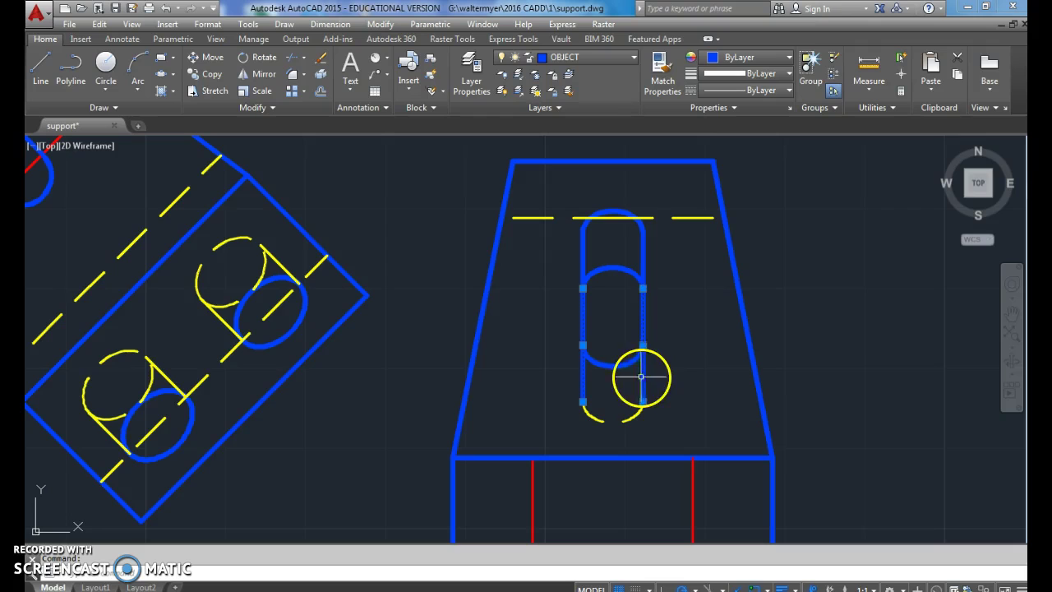
Step: Move the copied slot's side lines to the HIDDEN layer and trim off their parts above the object-line slot's lower arc
click(611, 57)
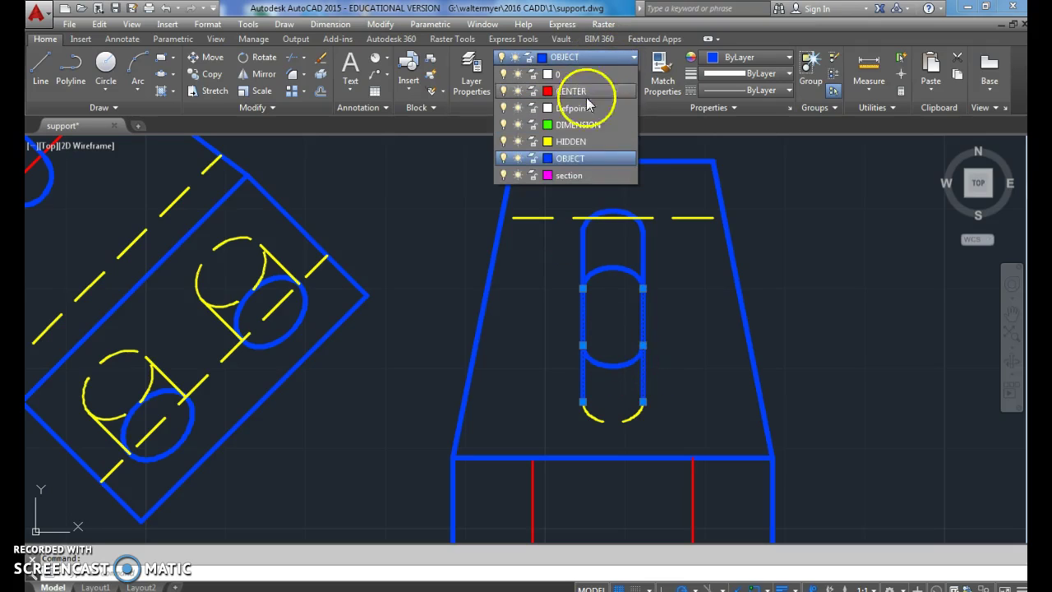
click(584, 137)
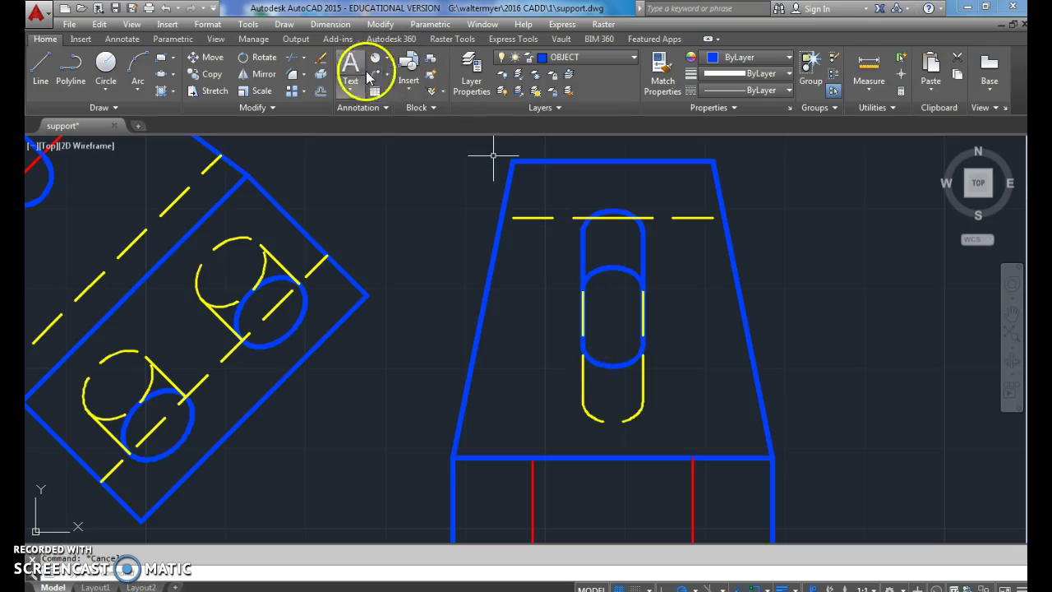
click(293, 57)
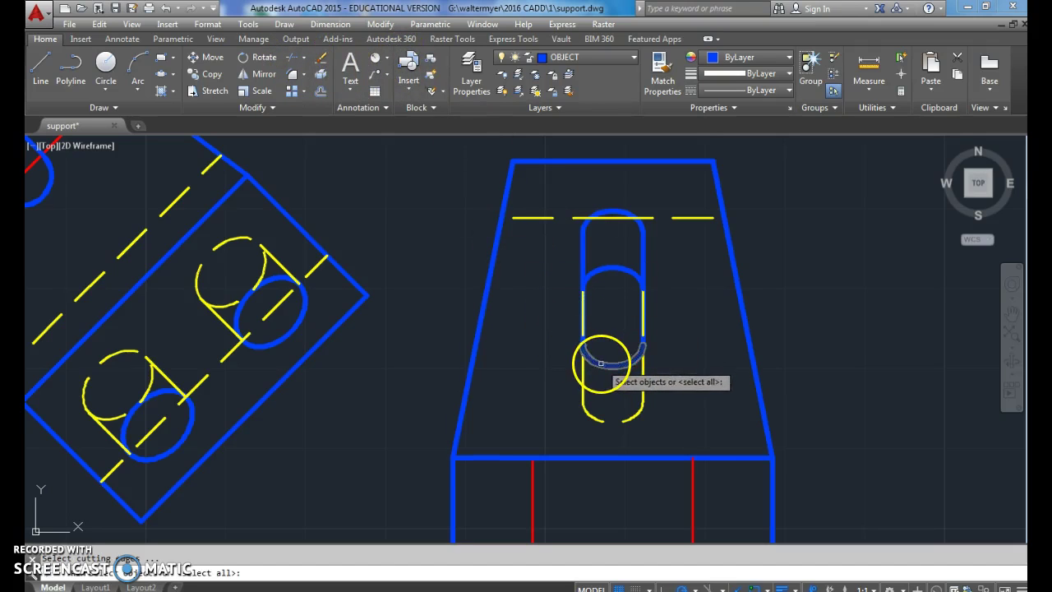
key(Return)
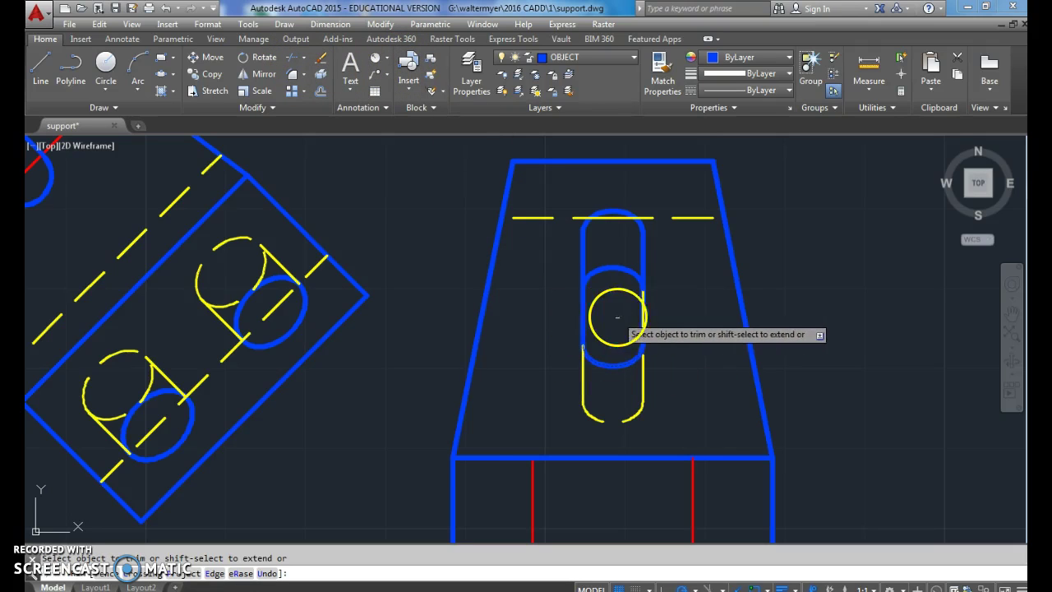
Step: On the HIDDEN layer, draw a horizontal line across the front view, level with the side view's inner bend corner
click(605, 56)
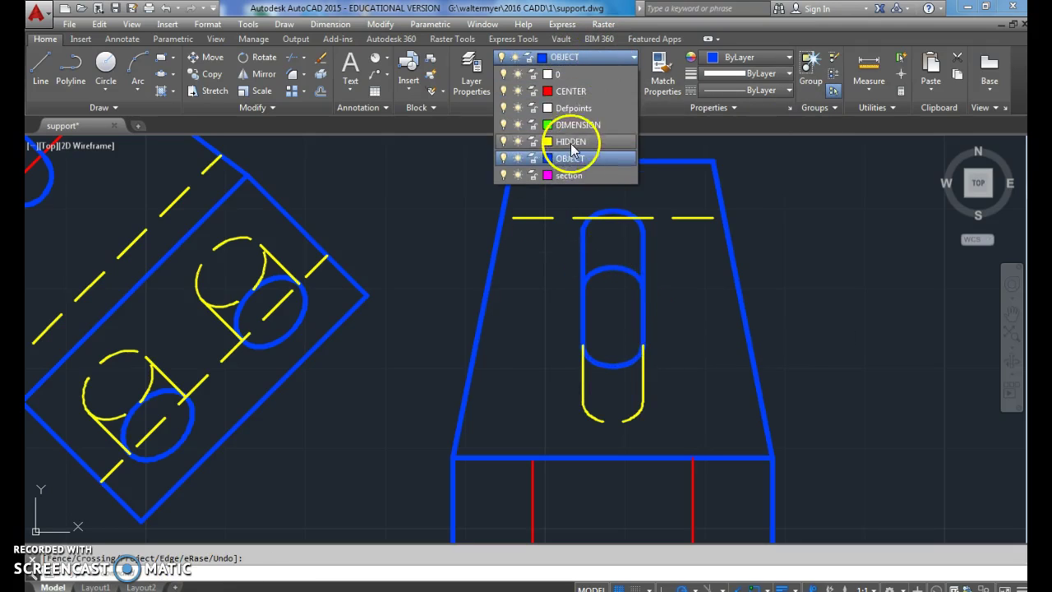
click(571, 142)
click(41, 76)
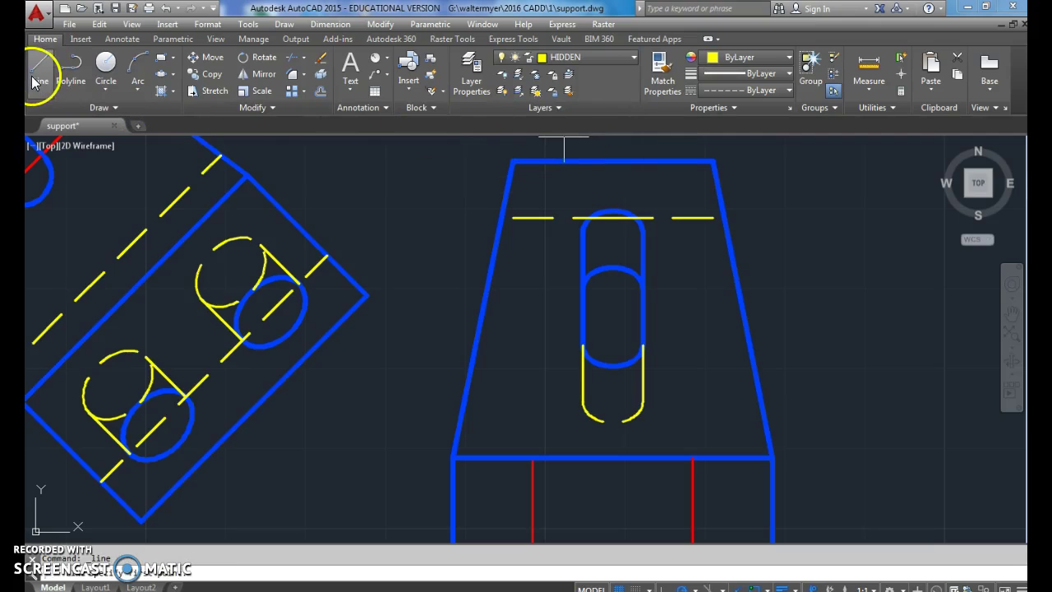
scroll(376, 136, down, 2)
mouse_move(70, 358)
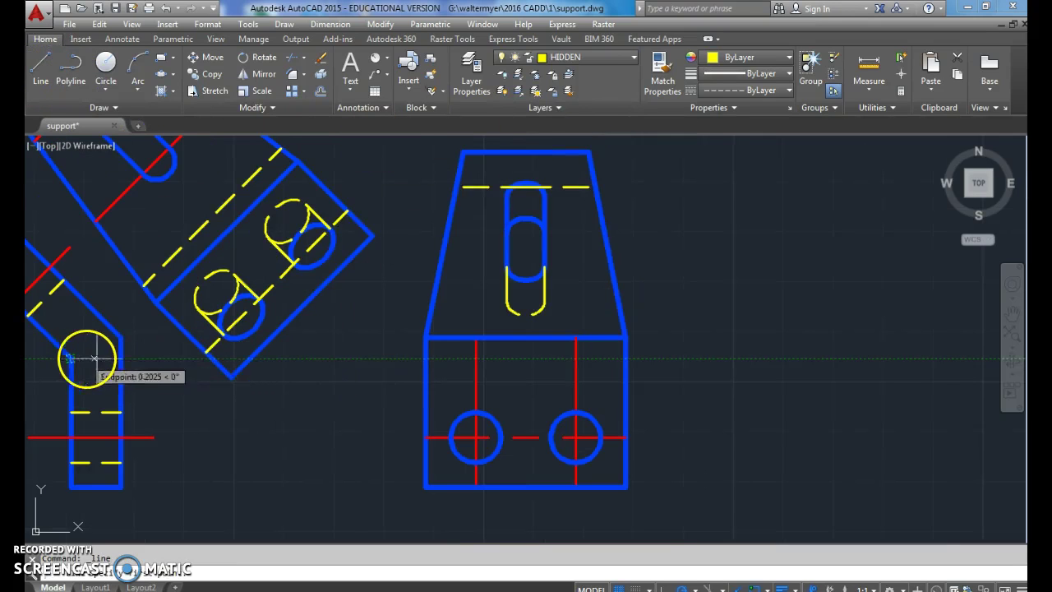
click(425, 358)
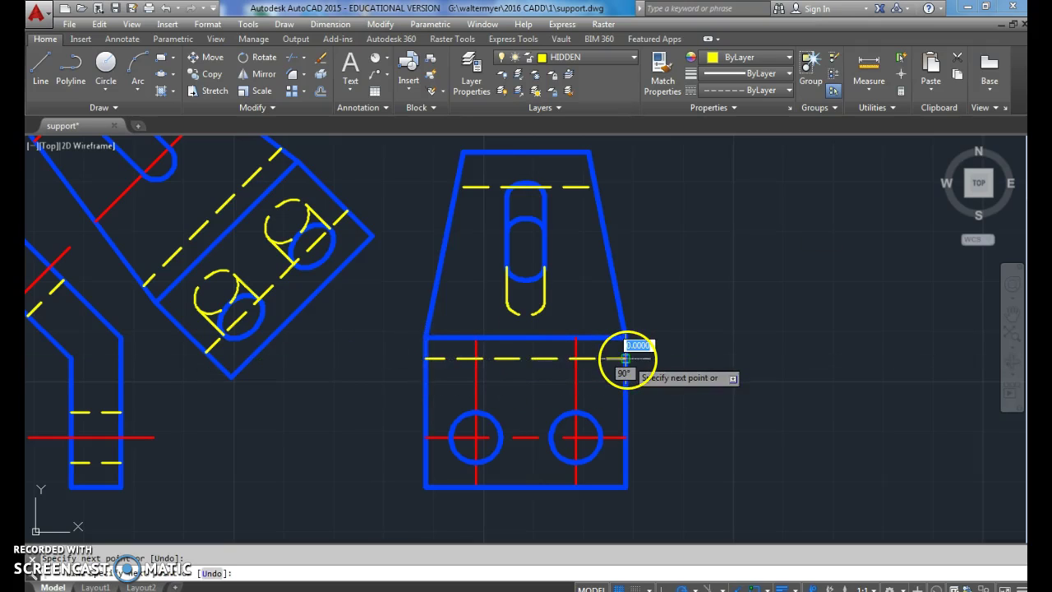
key(Escape)
Step: Draw the front view's left hidden edge from the top corner through the upper hidden line's end to the lower hidden line's end
click(41, 69)
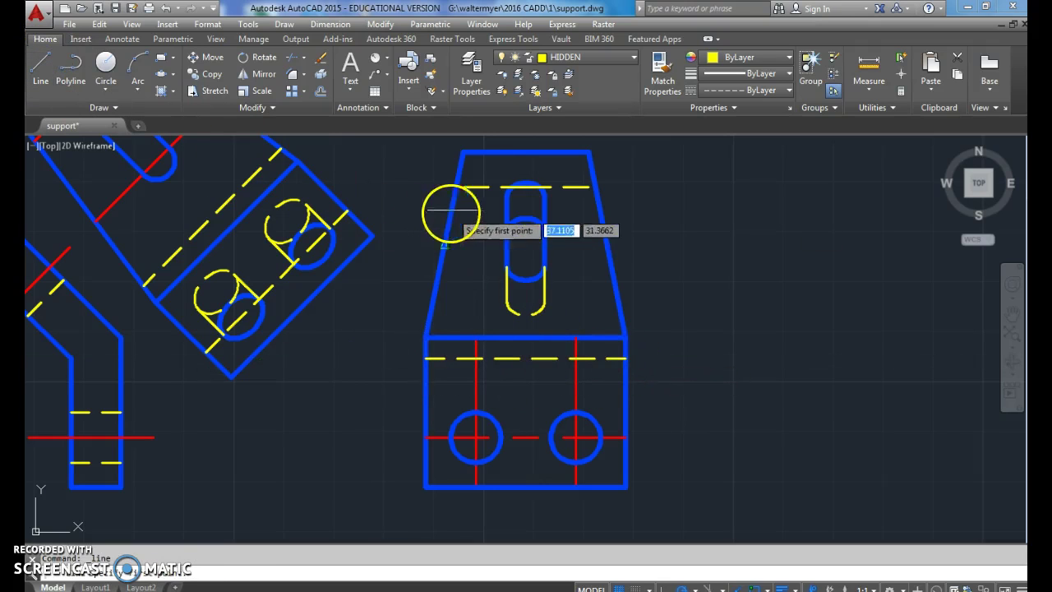
click(463, 154)
click(463, 187)
click(426, 358)
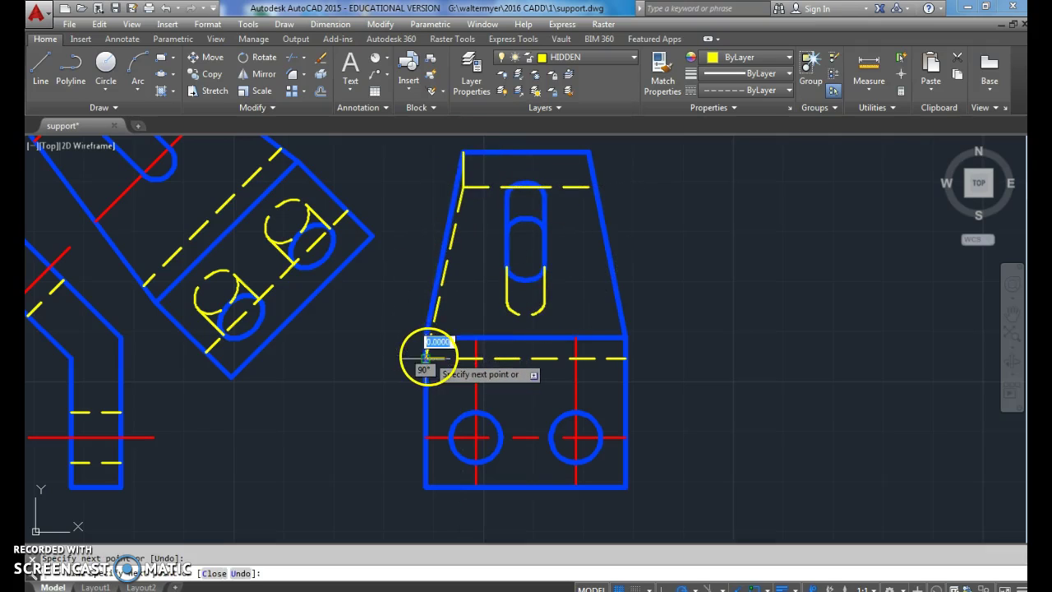
key(Return)
Step: Draw the matching right hidden edge from the front view's top corner through the ends of the upper and lower hidden lines
key(Return)
click(588, 152)
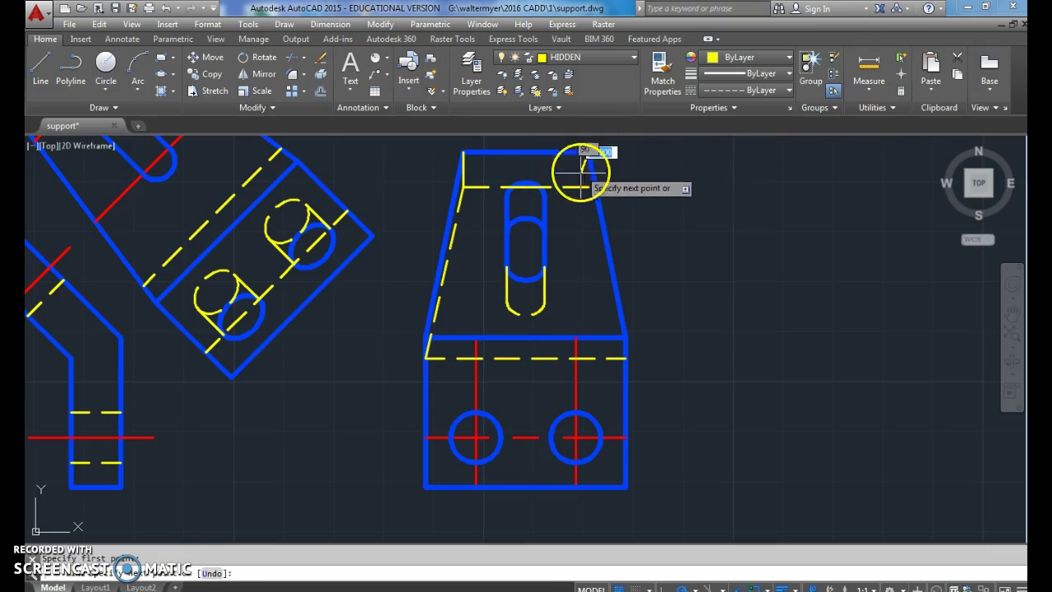
click(588, 187)
click(622, 359)
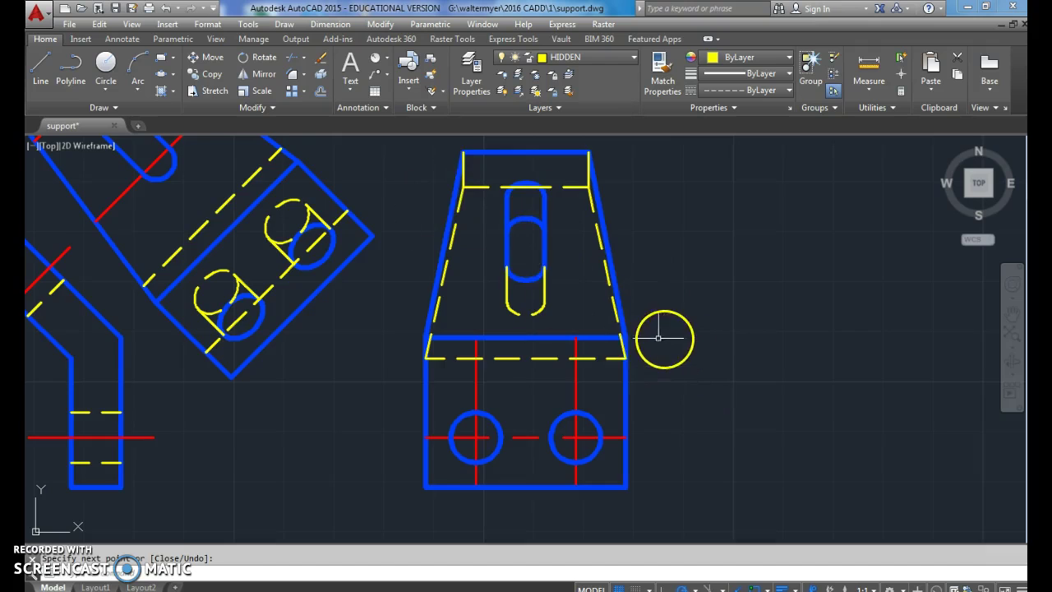
Step: Move the whole front view horizontally a short distance farther from the side view
scroll(657, 337, down, 2)
middle_drag(458, 393, 463, 398)
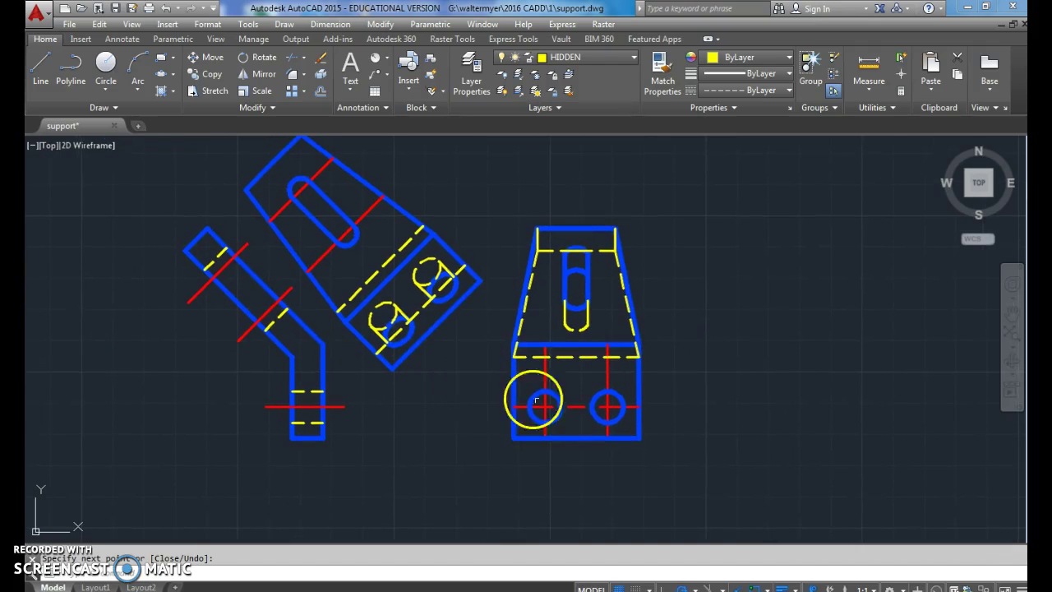
click(710, 475)
click(473, 184)
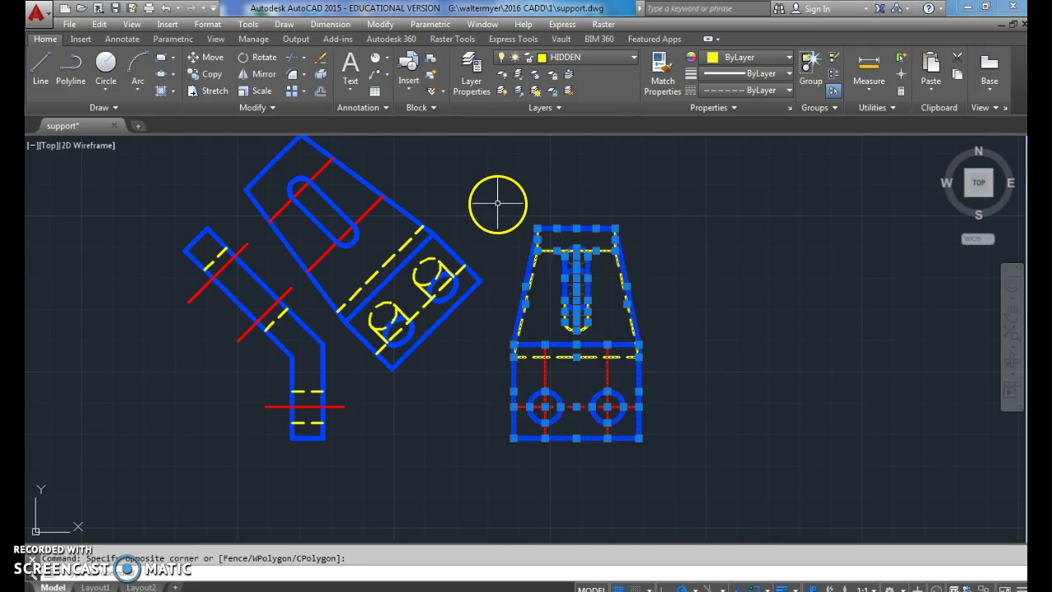
click(216, 81)
click(641, 438)
click(687, 440)
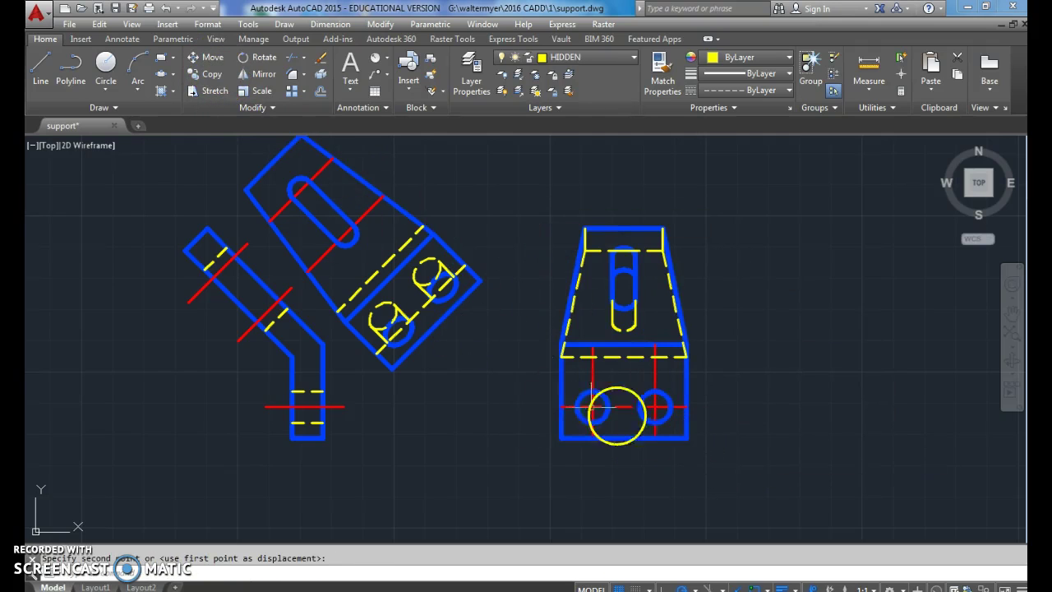
Step: Move the whole auxiliary view away from the side view along the 45° direction to make room for dimensions
click(476, 355)
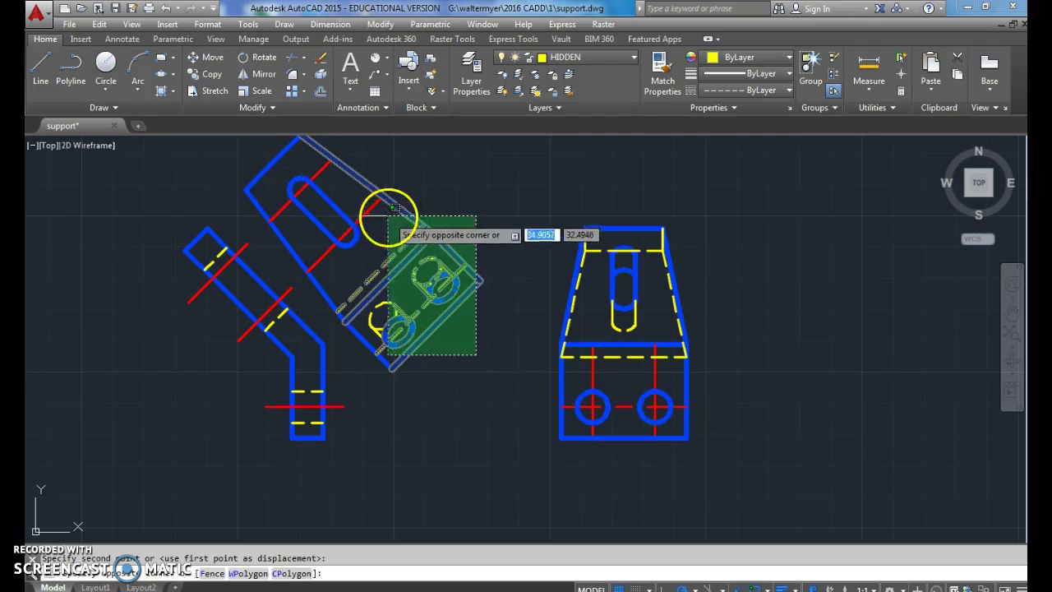
click(367, 194)
click(370, 243)
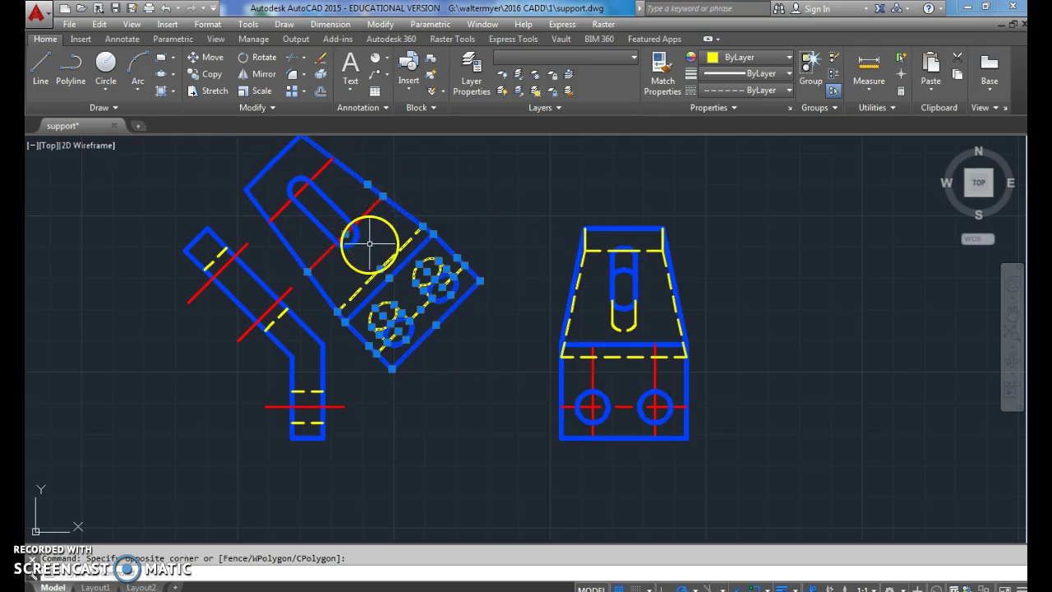
click(262, 158)
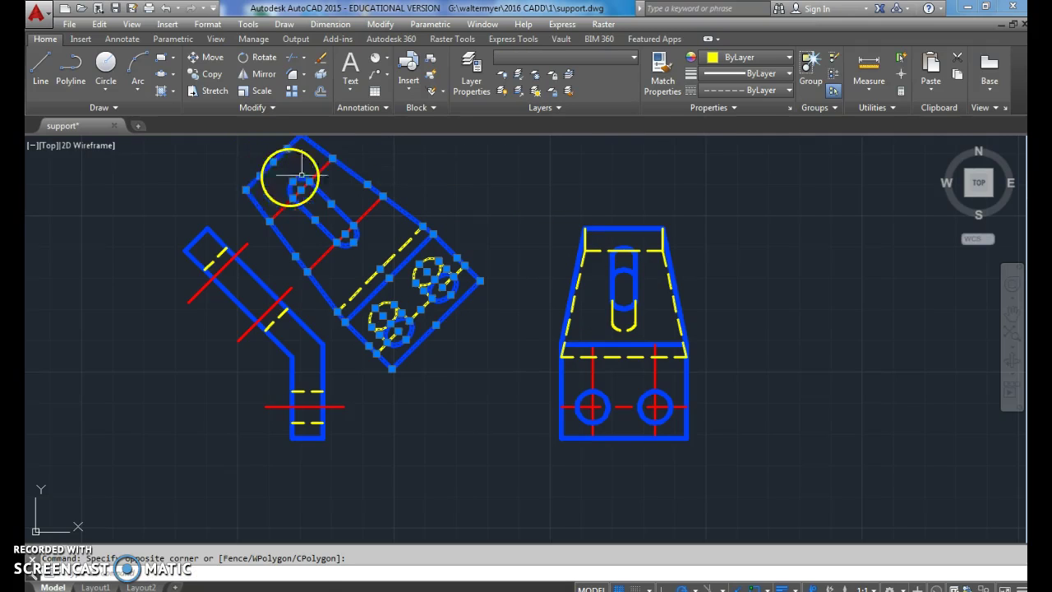
click(207, 57)
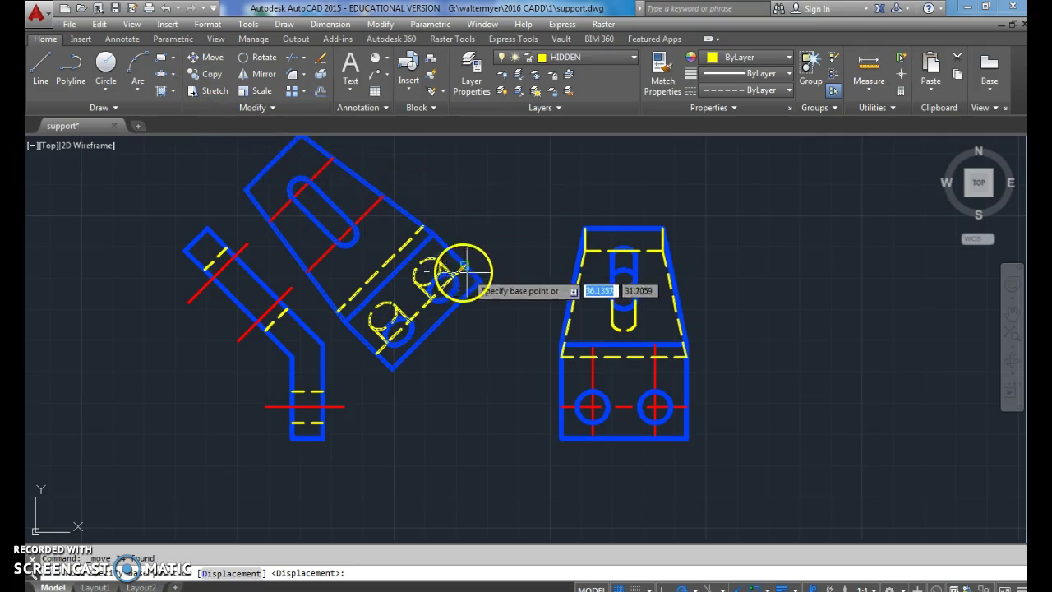
click(479, 280)
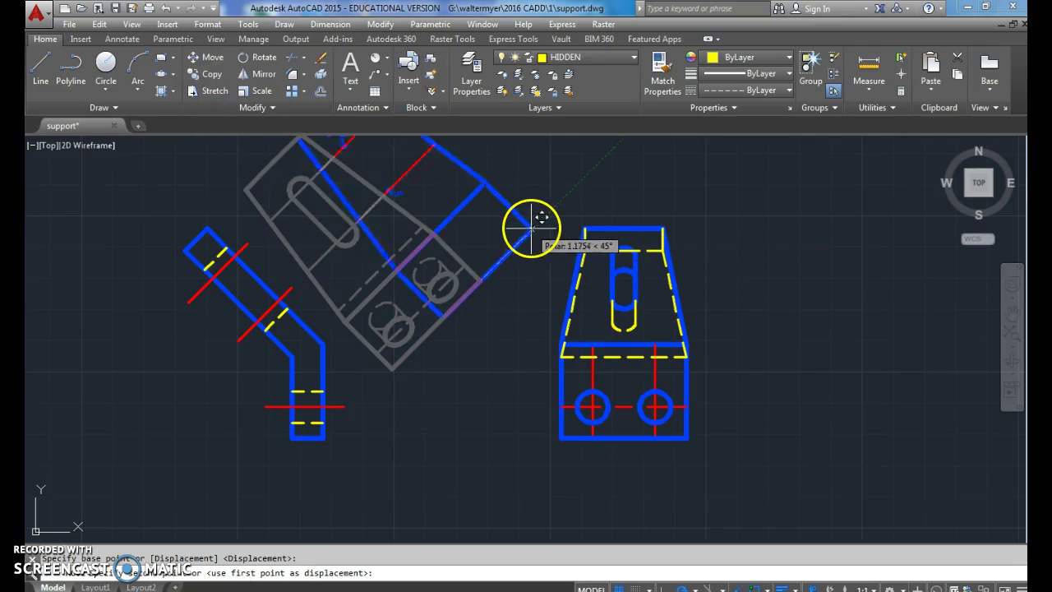
click(539, 229)
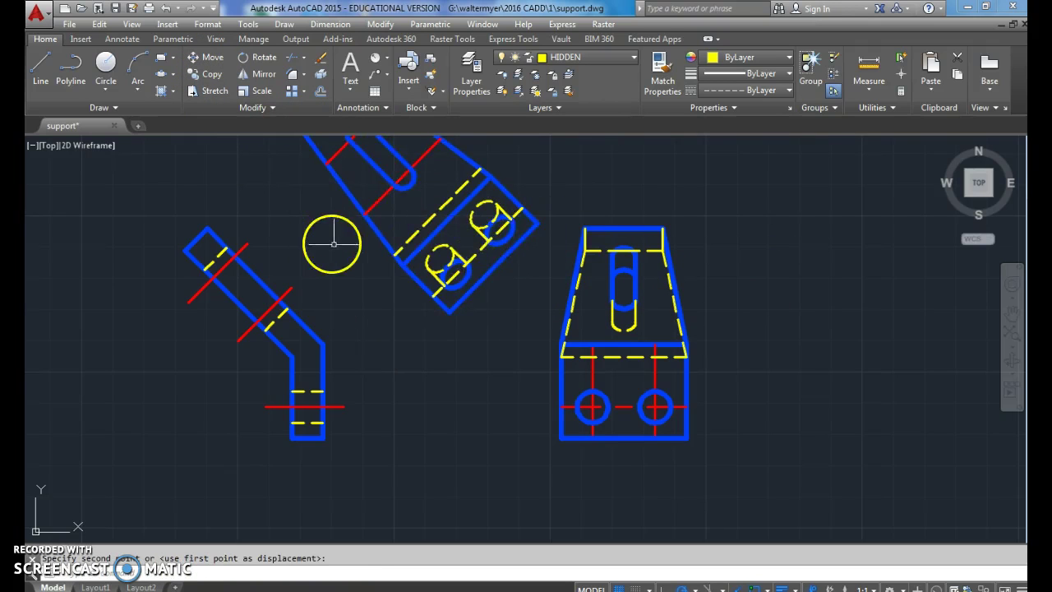
Step: On the DIMENSION layer, add an aligned dimension from the side view's upper end corner to the nearest slot centre line
middle_drag(329, 244, 365, 294)
click(605, 58)
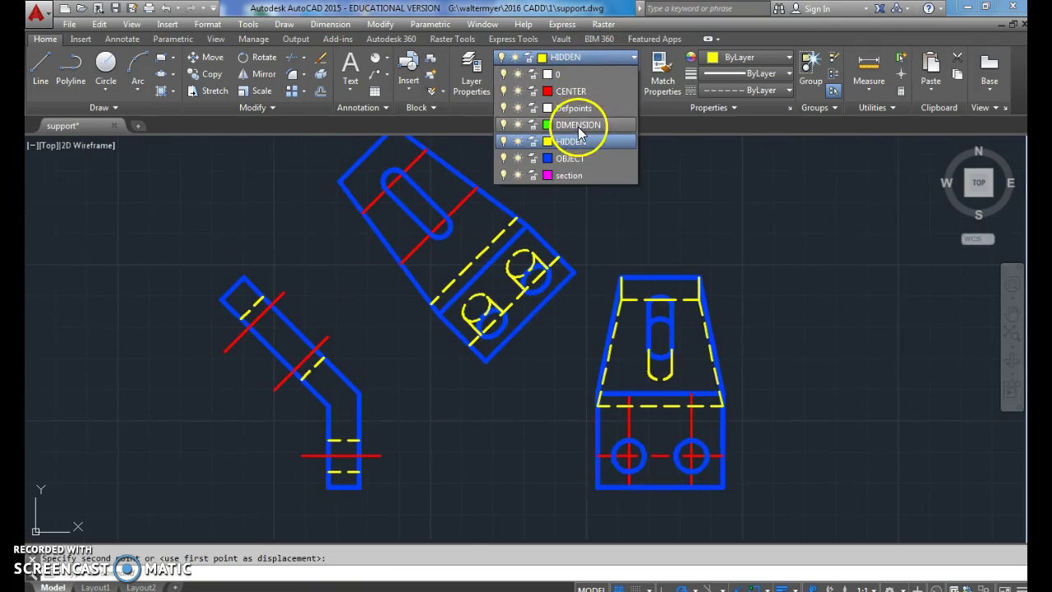
click(575, 125)
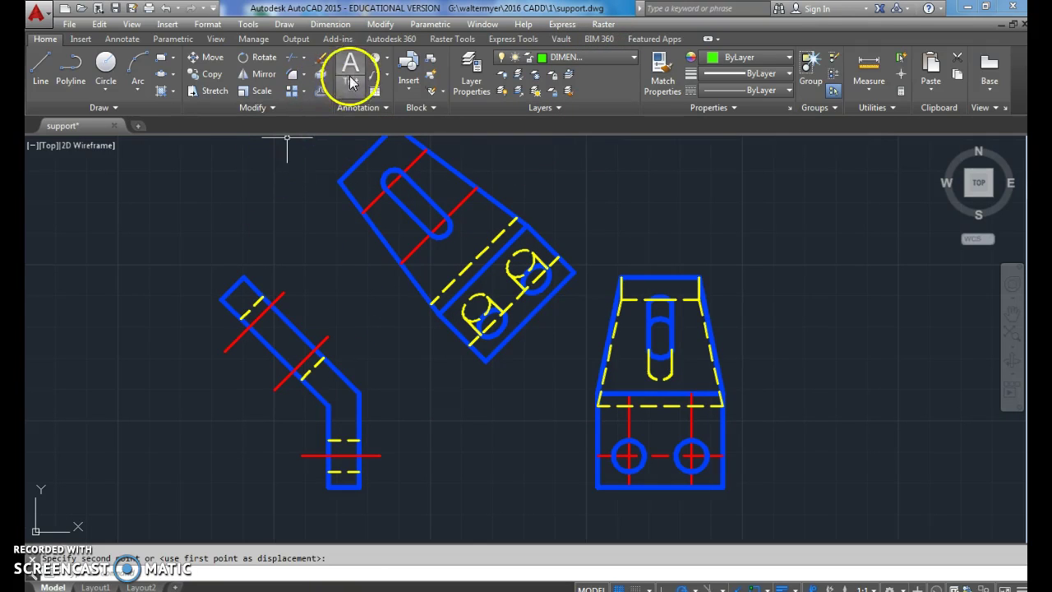
click(393, 62)
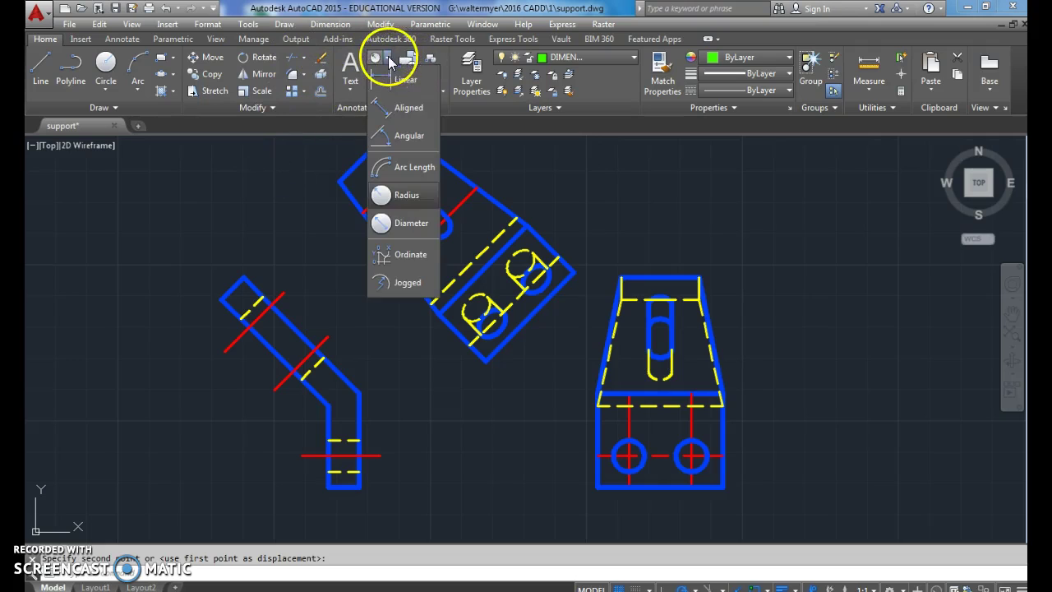
click(399, 107)
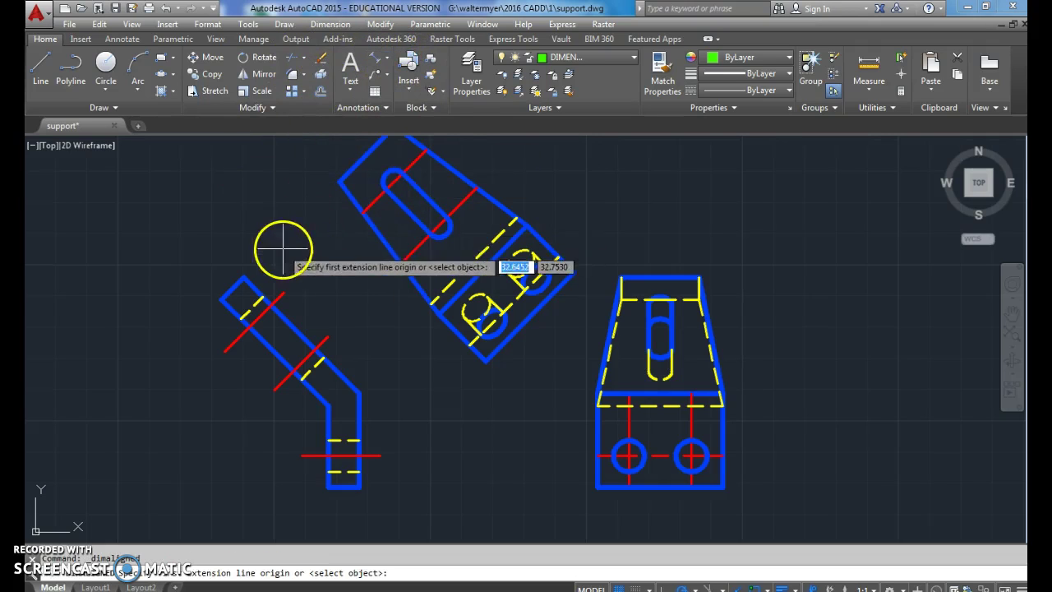
click(243, 277)
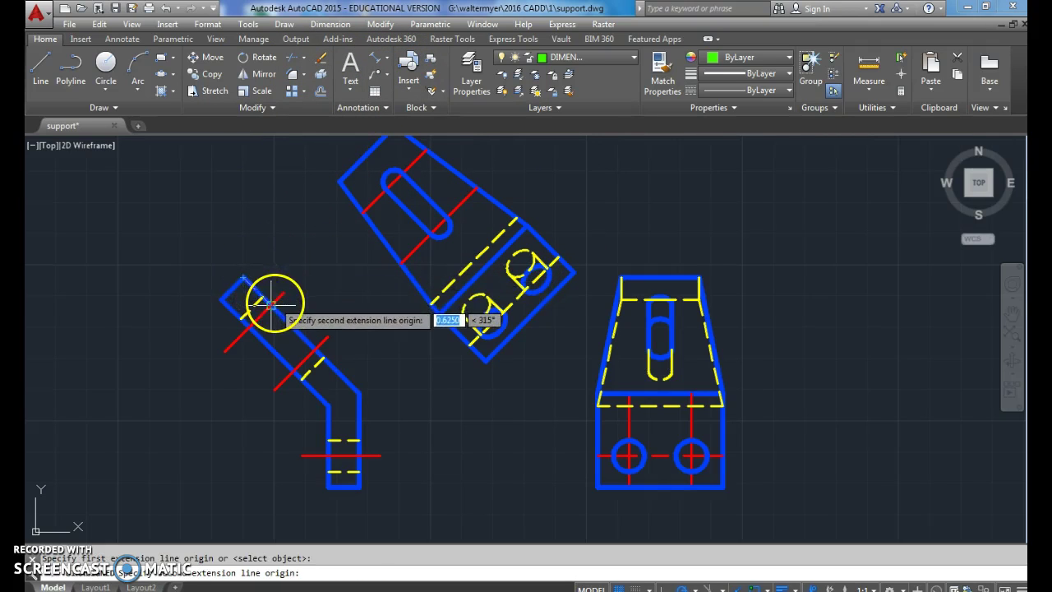
click(265, 297)
click(304, 273)
Step: Add an aligned dimension between the two slot centre lines on the side view's inclined arm
right_click(320, 189)
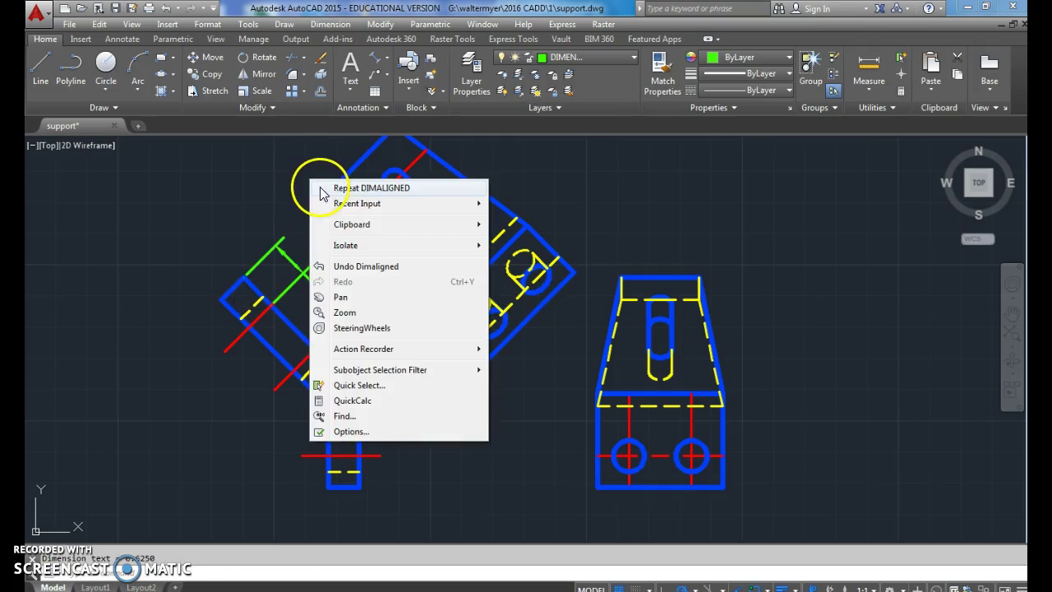
click(342, 194)
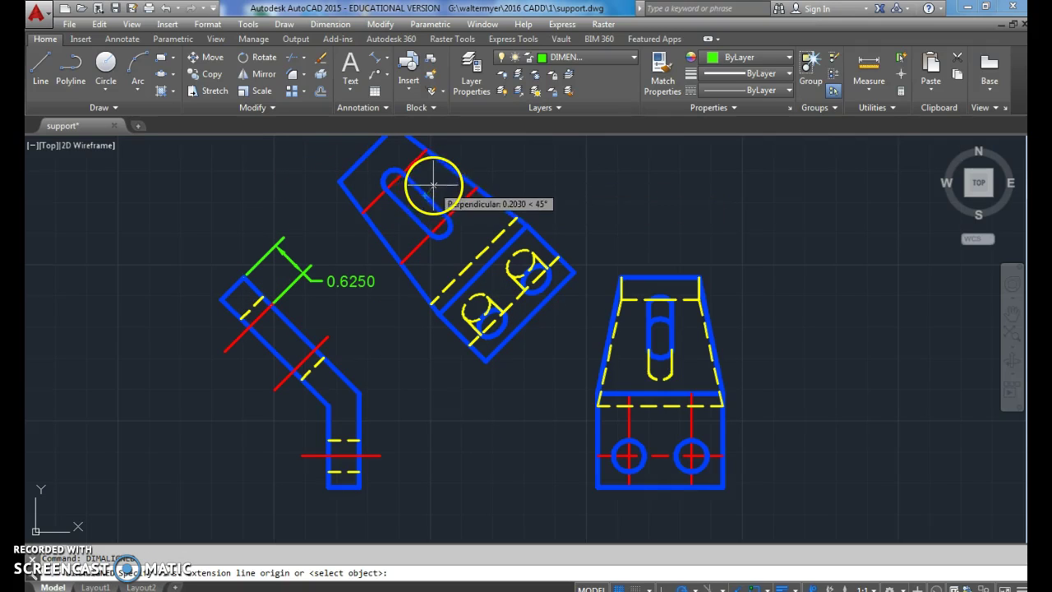
click(276, 308)
click(316, 349)
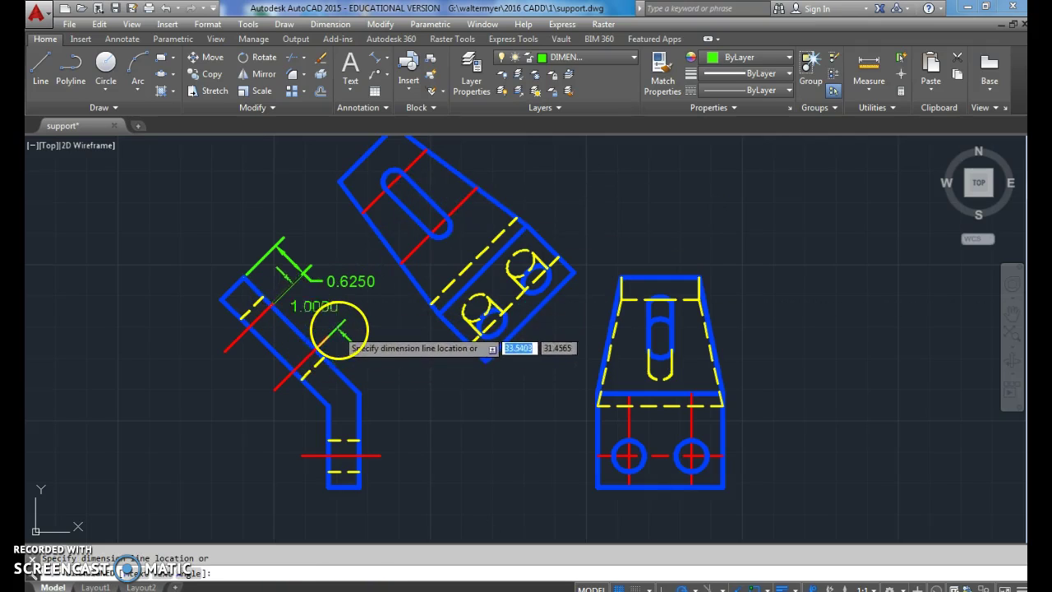
click(342, 329)
Step: Move the end-to-centre-line dimension farther out from the inclined arm, clear of the dimension between the slot centre lines
click(350, 282)
click(350, 281)
key(Escape)
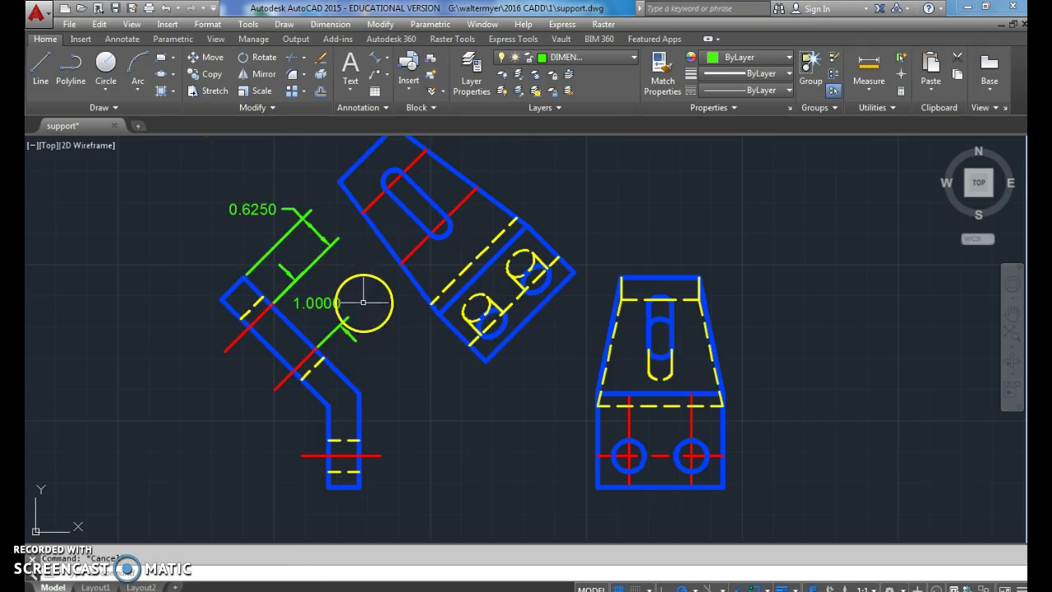
Step: Add an aligned dimension from the lower slot centre line to the side view's outer bend corner
click(380, 61)
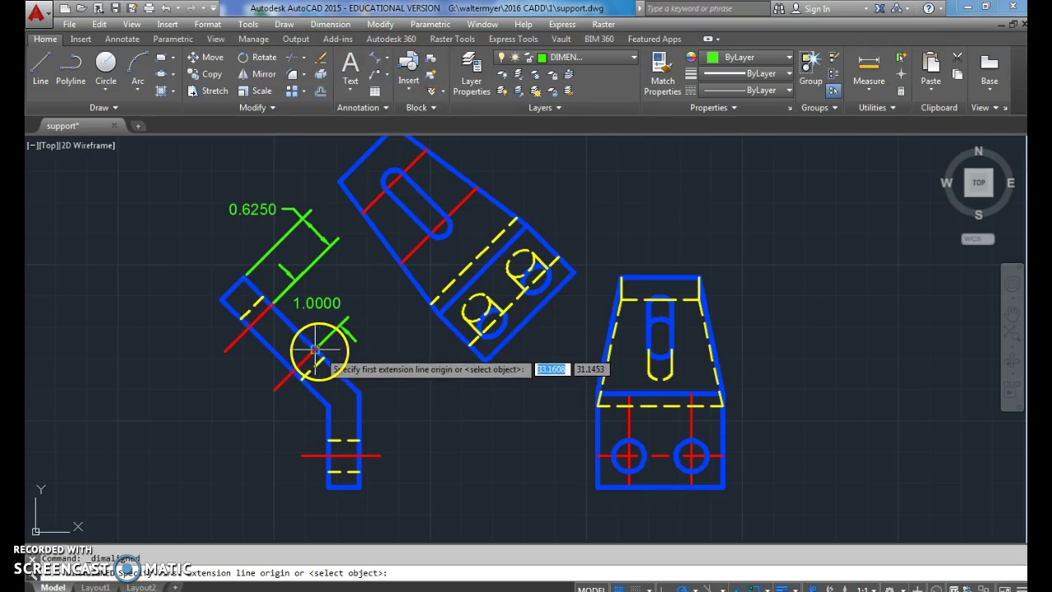
click(315, 352)
click(358, 388)
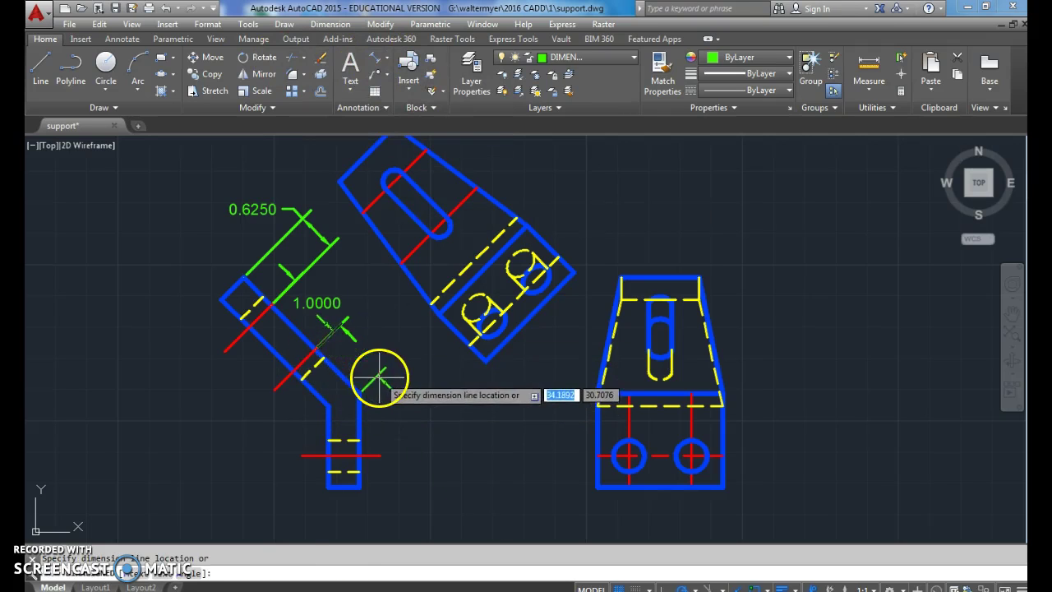
click(407, 356)
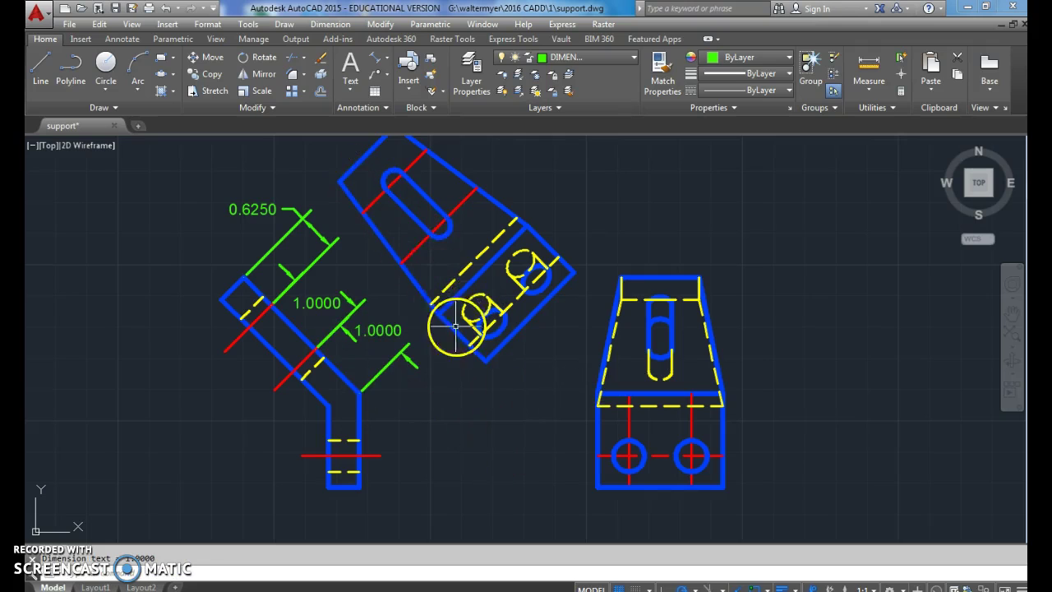
Step: Add a vertical linear dimension for the height of the front view's lower plate, placed beside its right edge
click(385, 59)
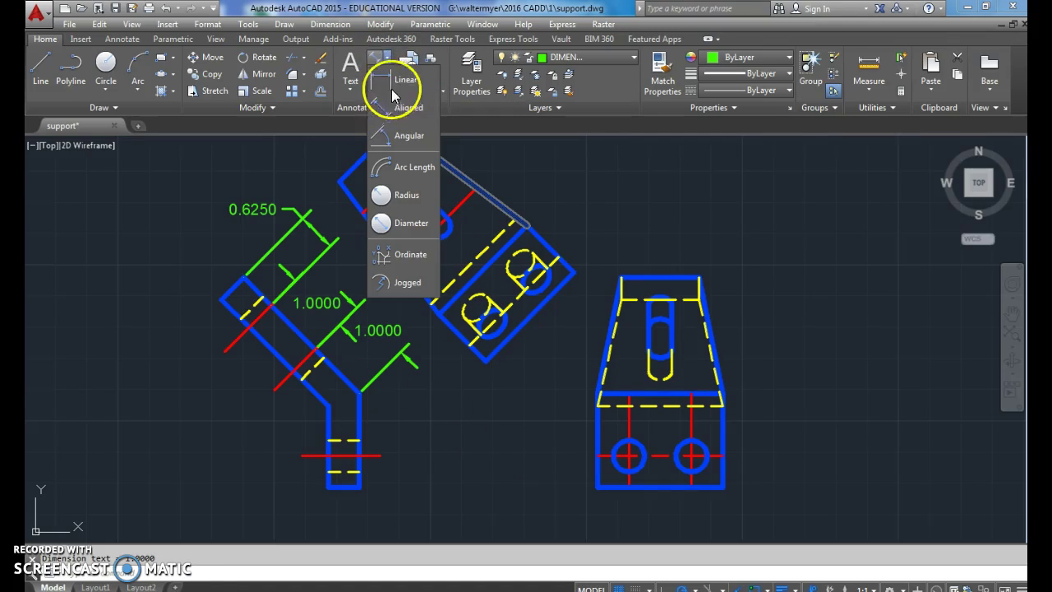
click(393, 91)
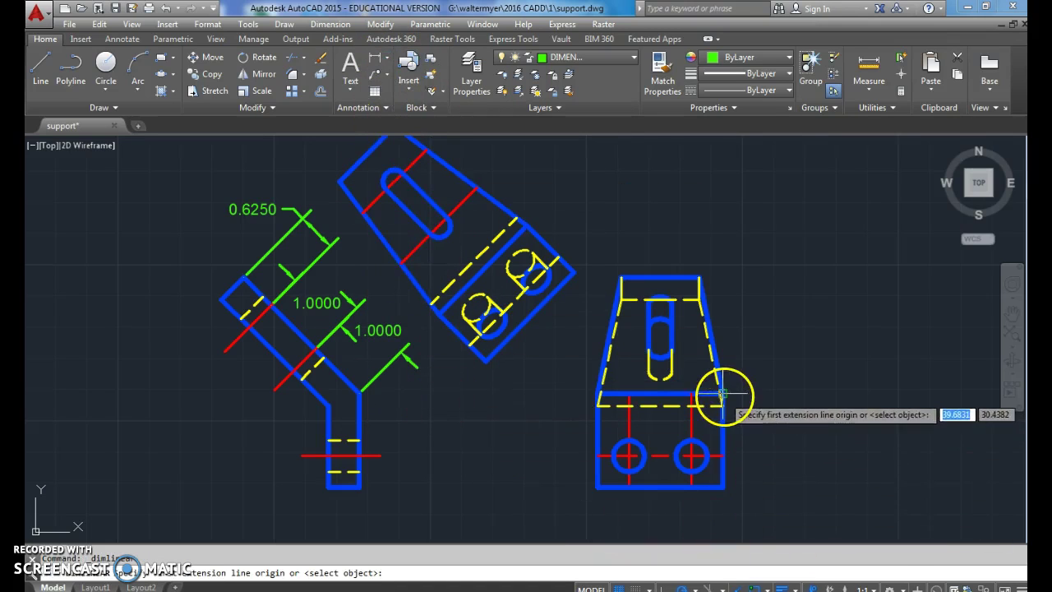
click(723, 395)
click(724, 486)
click(774, 481)
Step: Add a vertical linear dimension from the front view's bottom edge to the hole centre line, placed on its left side
right_click(818, 343)
click(832, 337)
click(595, 487)
click(560, 479)
Step: Add a horizontal linear dimension from the front view's lower-left corner to the left hole's centre line, placed below the plate
right_click(771, 323)
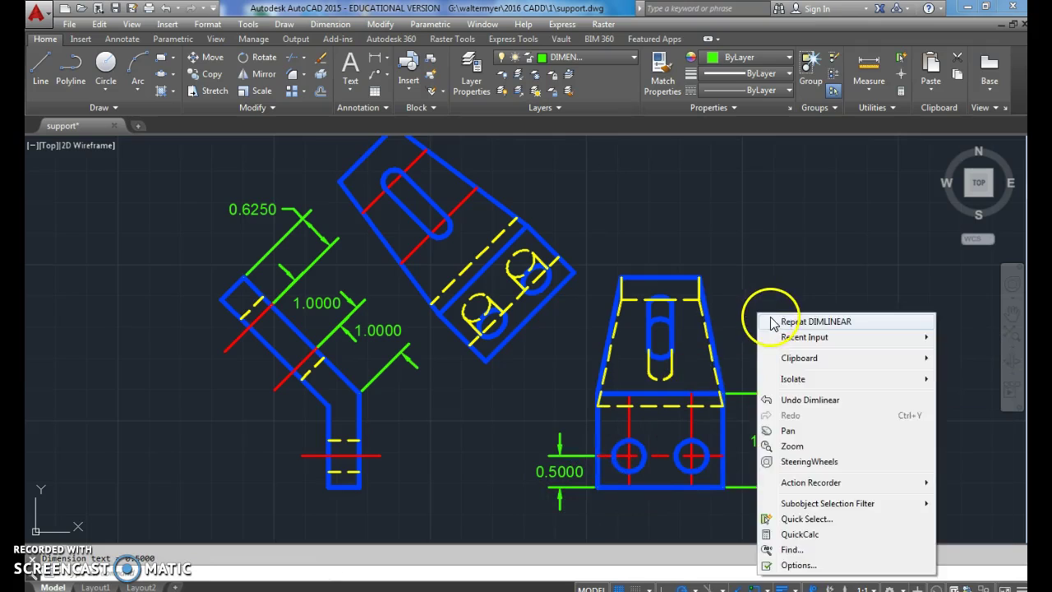
click(771, 323)
click(596, 487)
click(629, 486)
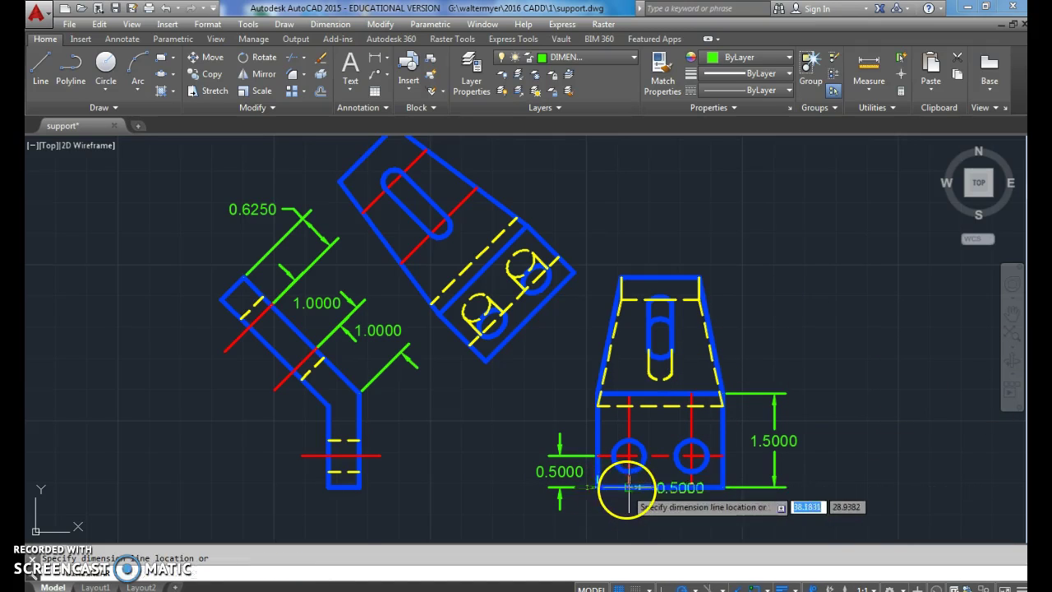
click(629, 510)
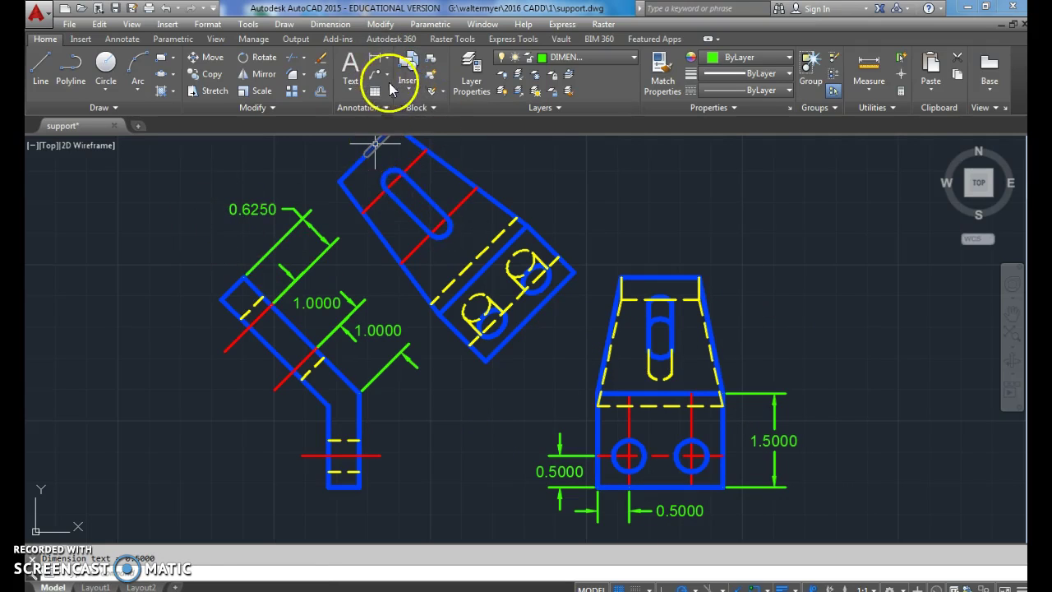
Step: Add a linear dimension for the thickness of the side view's vertical leg, placed below its bottom edge
click(374, 64)
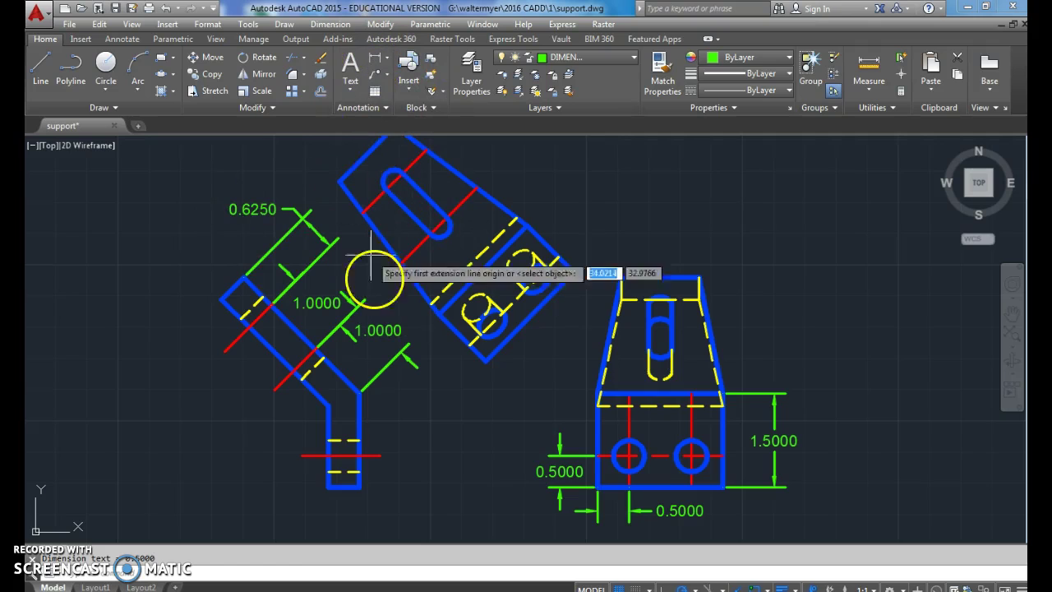
click(329, 486)
click(359, 487)
click(354, 507)
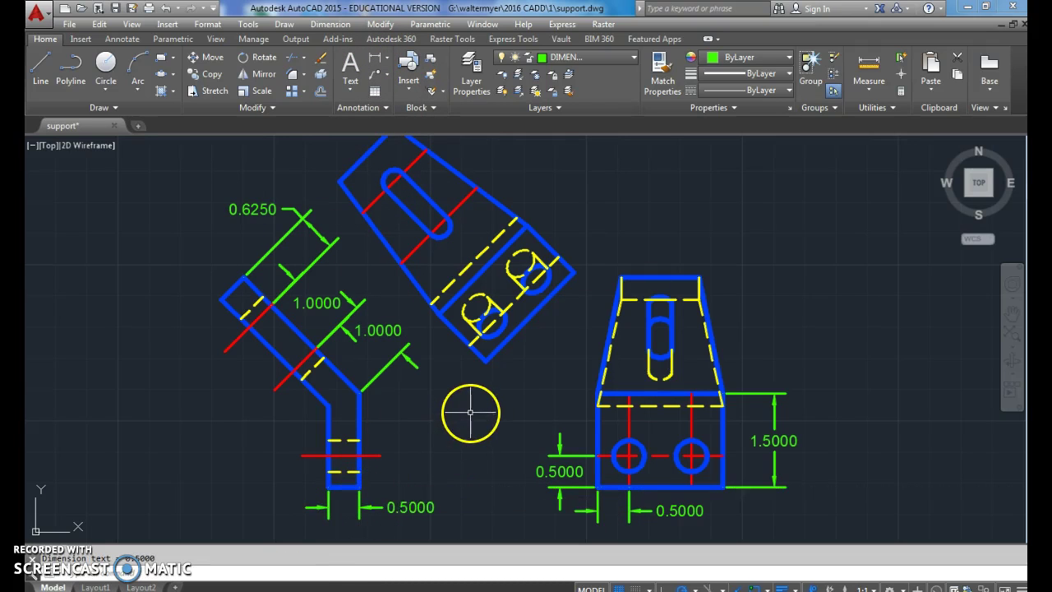
Step: Add an angular dimension between the side view's inclined arm and vertical leg, placed outside the inner bend
click(391, 64)
click(393, 138)
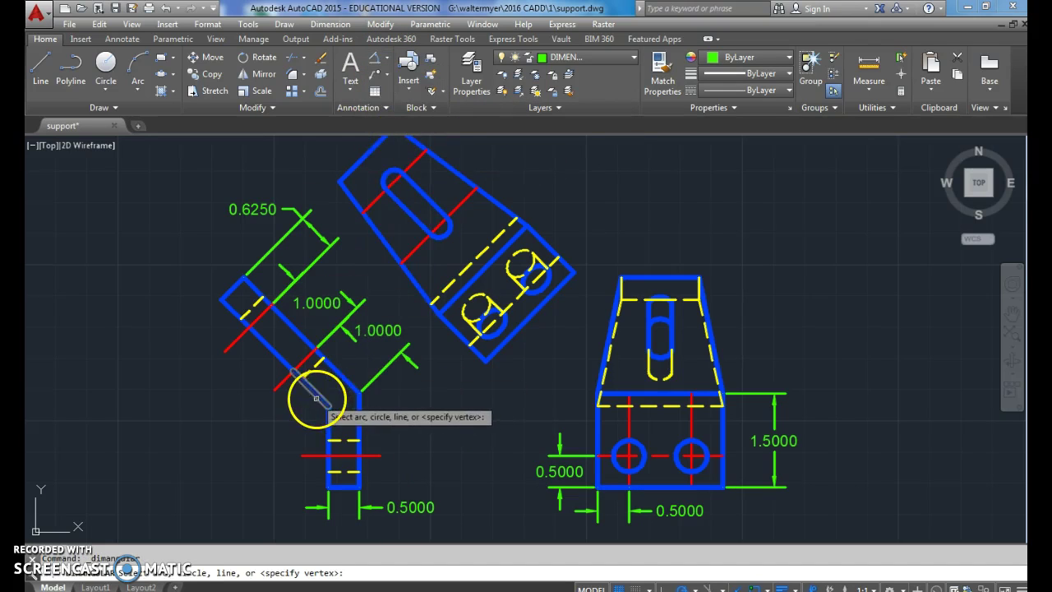
click(316, 398)
click(327, 421)
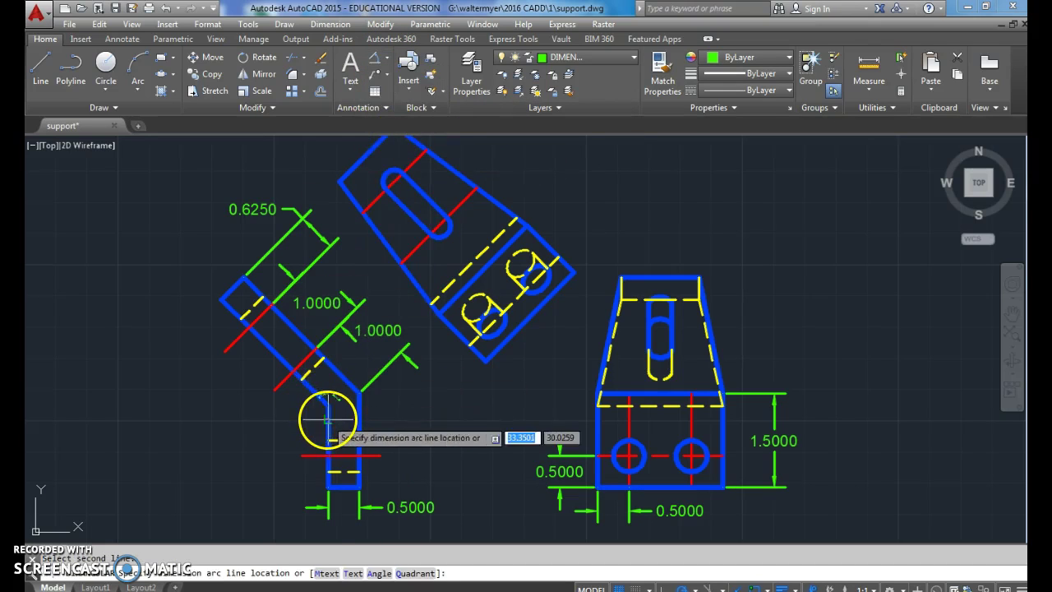
click(259, 433)
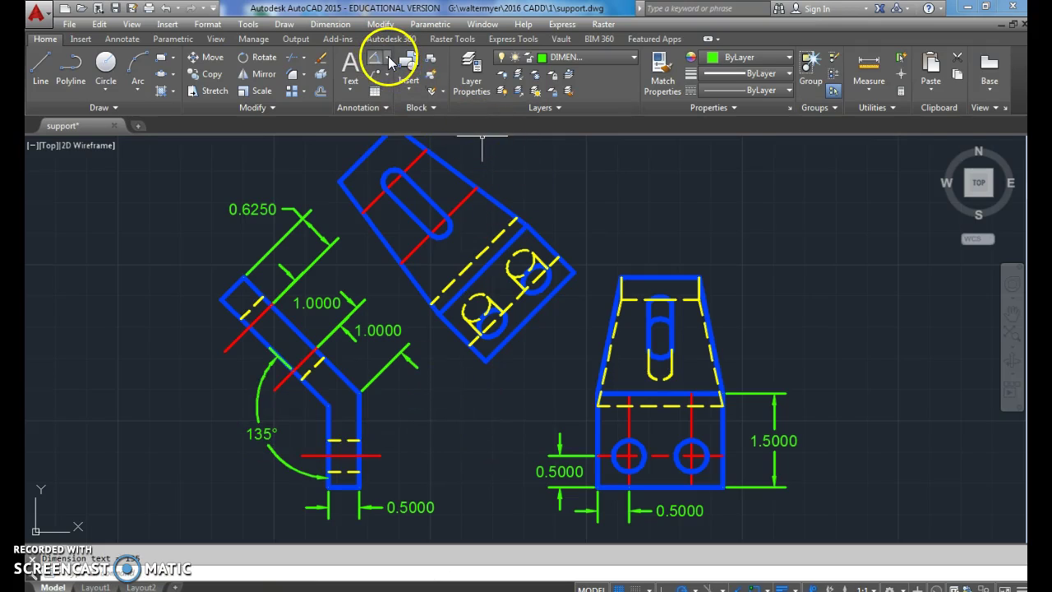
Step: Add a radius dimension to the upper slot arc in the auxiliary view, with its text above the view
click(388, 58)
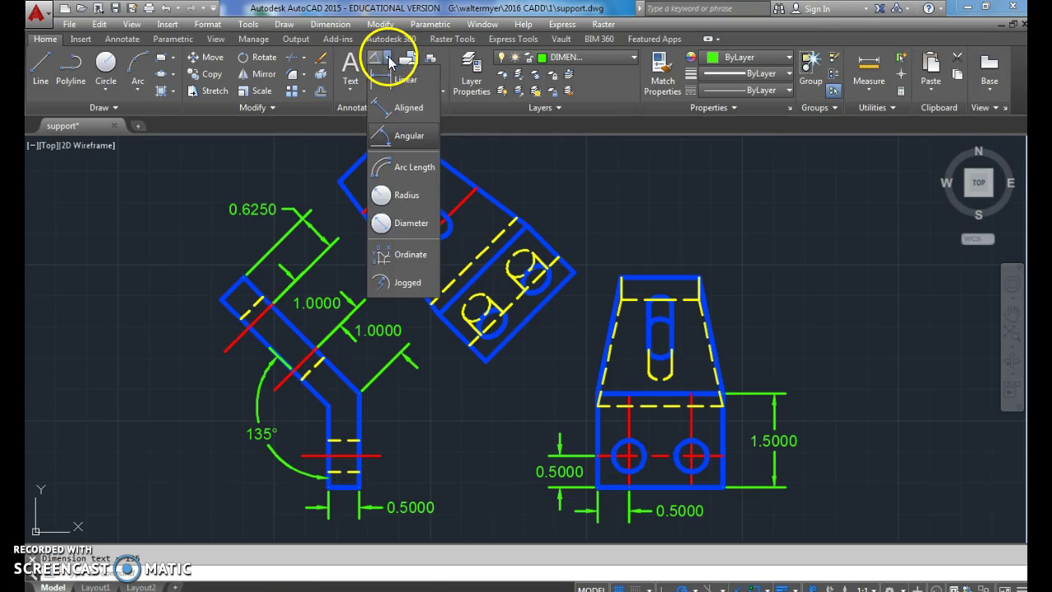
click(396, 201)
middle_drag(380, 179, 398, 225)
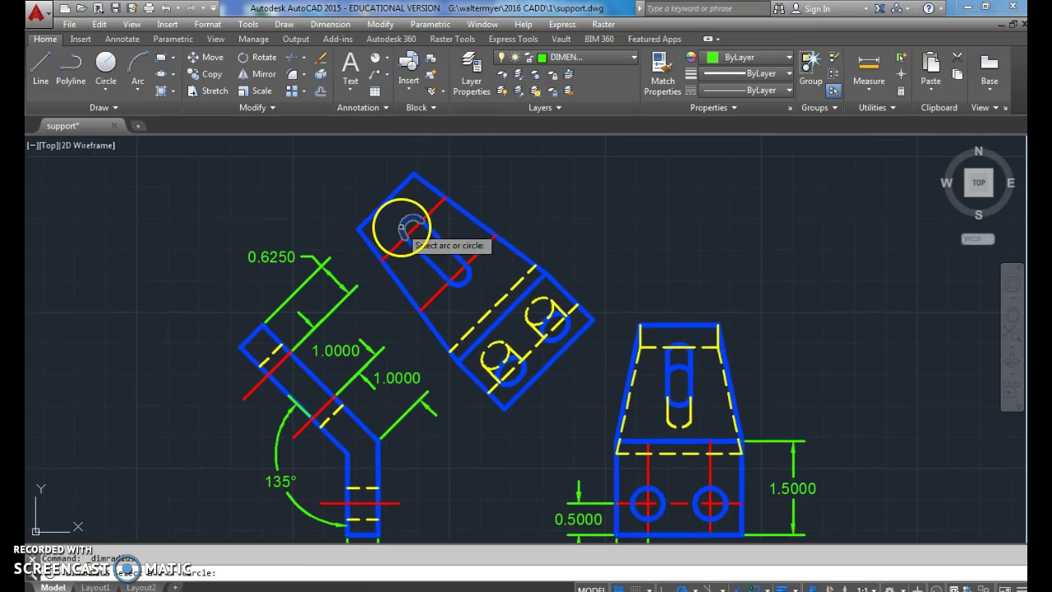
click(402, 227)
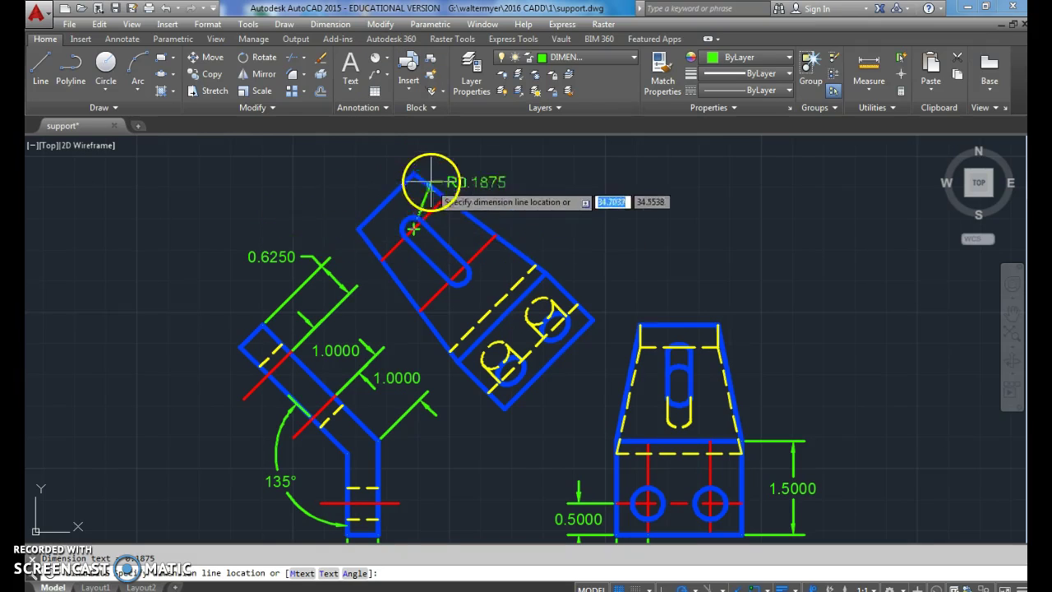
click(460, 161)
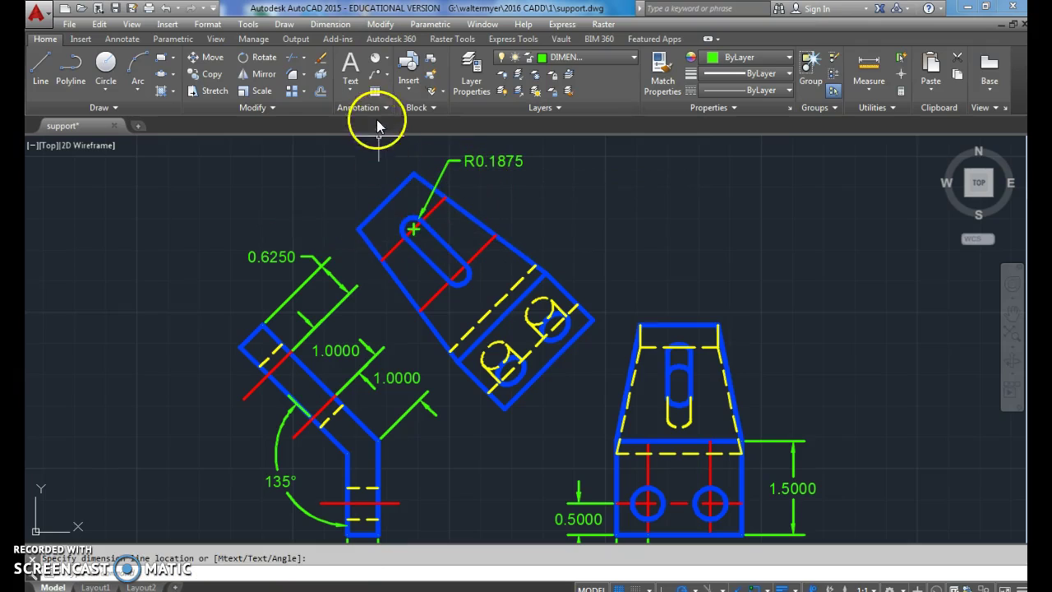
click(389, 62)
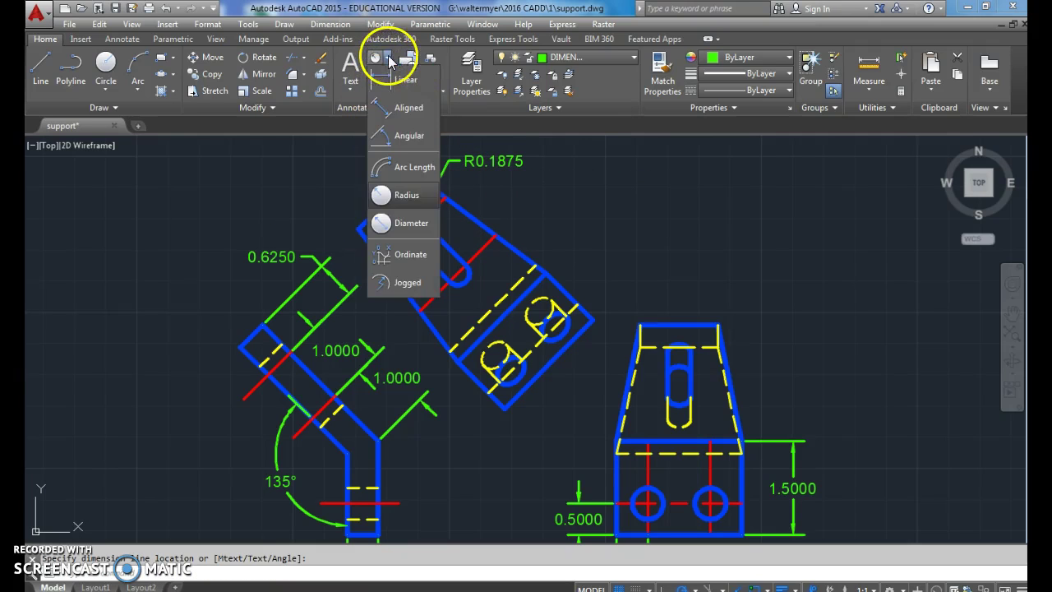
click(390, 110)
click(358, 226)
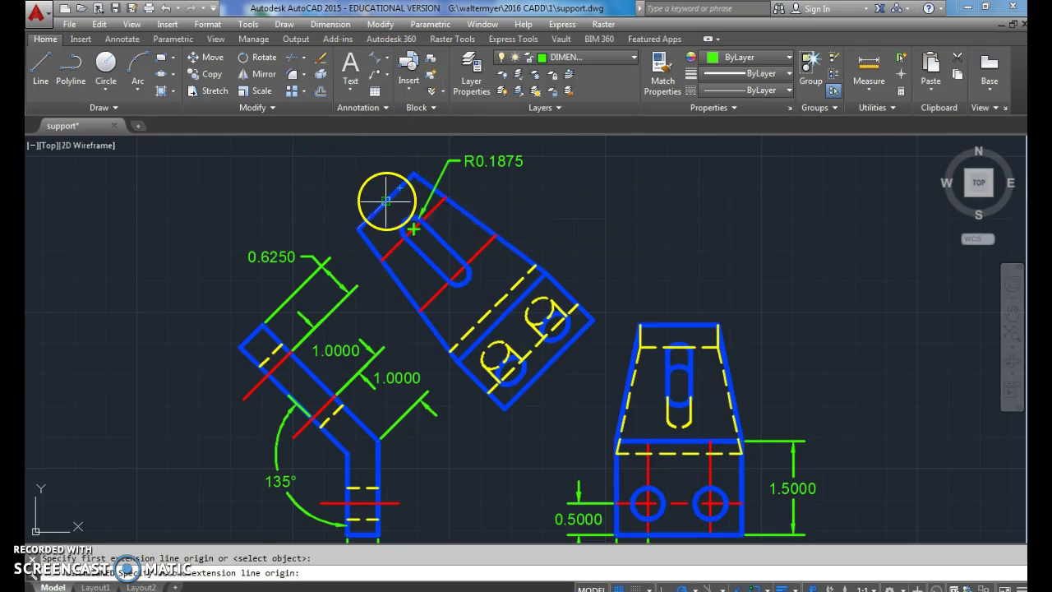
click(412, 175)
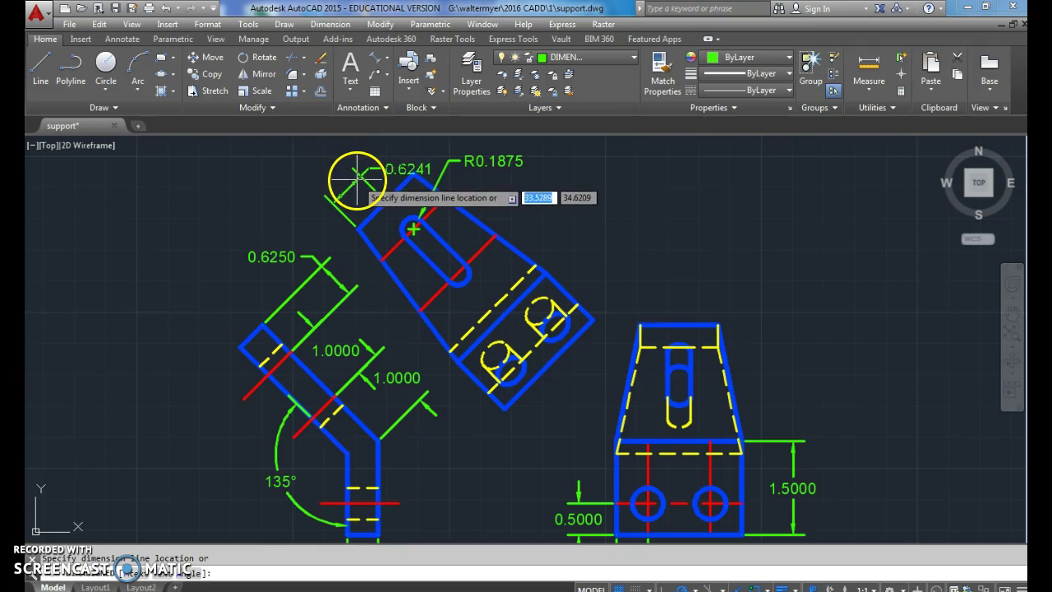
key(Escape)
Step: Add an aligned dimension from the midpoint of the auxiliary view's upper end edge to that edge's left corner
click(377, 56)
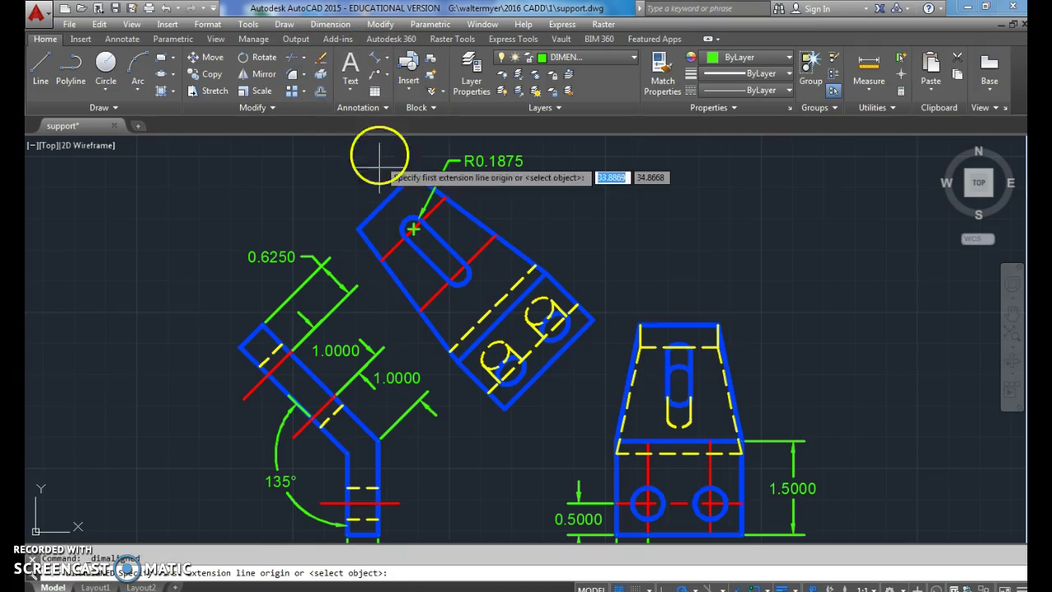
click(372, 214)
click(358, 229)
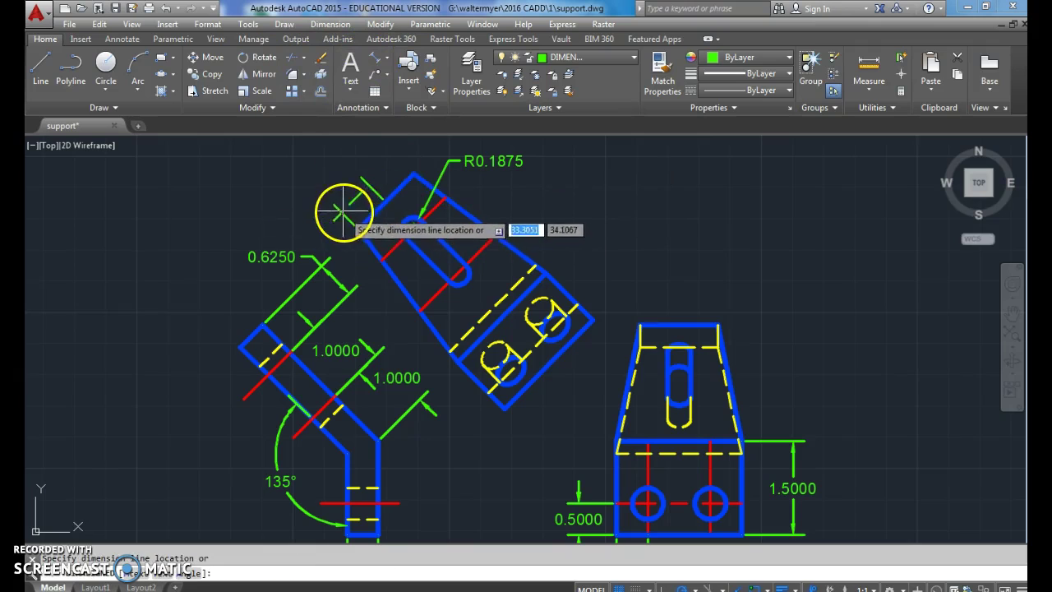
click(339, 211)
Step: Add a matching aligned dimension from the midpoint of the auxiliary view's upper end edge to its top corner
right_click(395, 156)
click(419, 167)
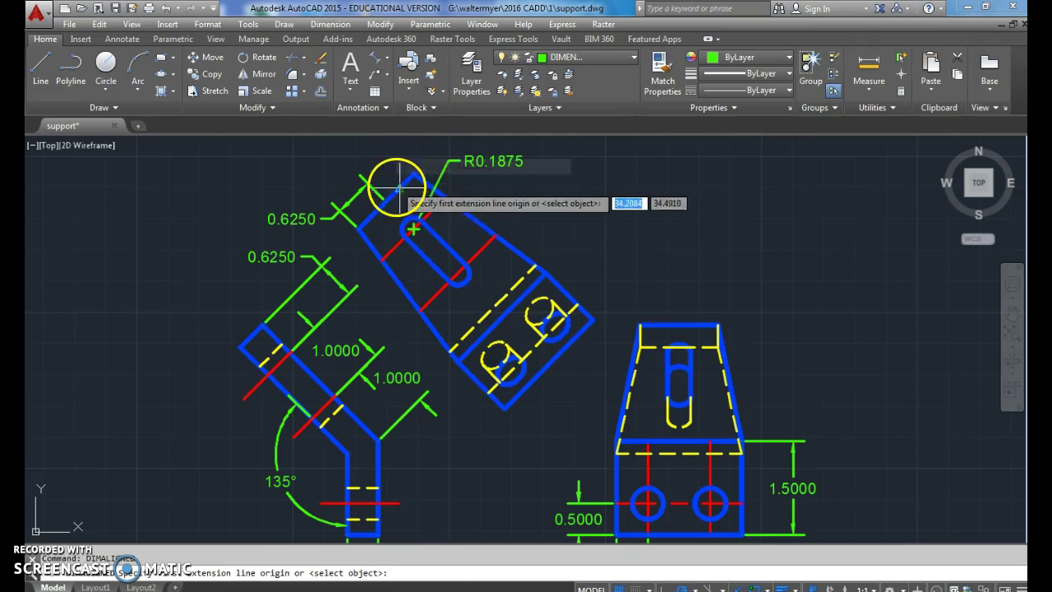
click(408, 173)
click(405, 168)
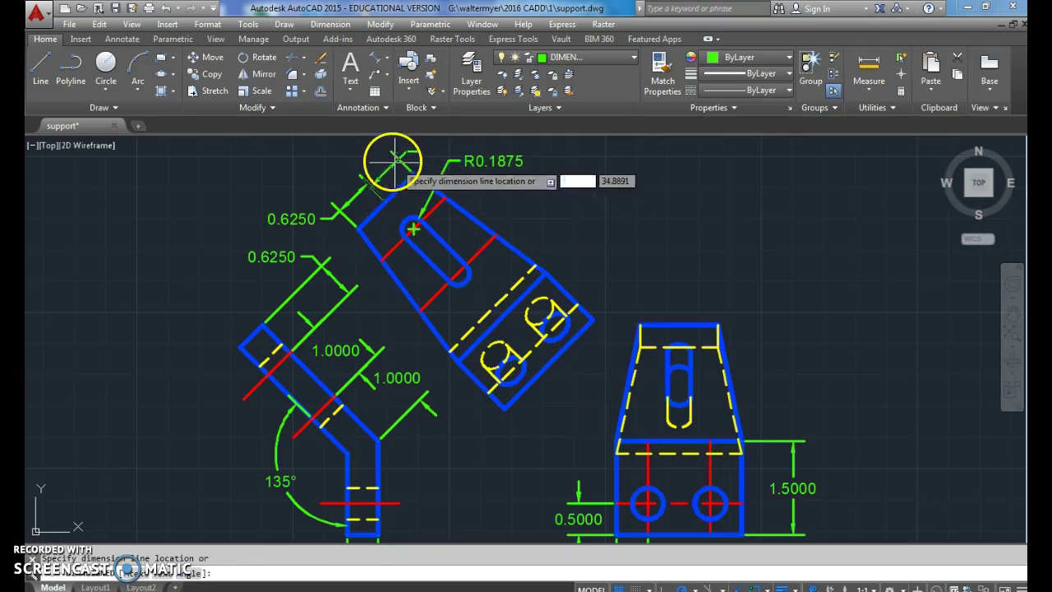
click(393, 158)
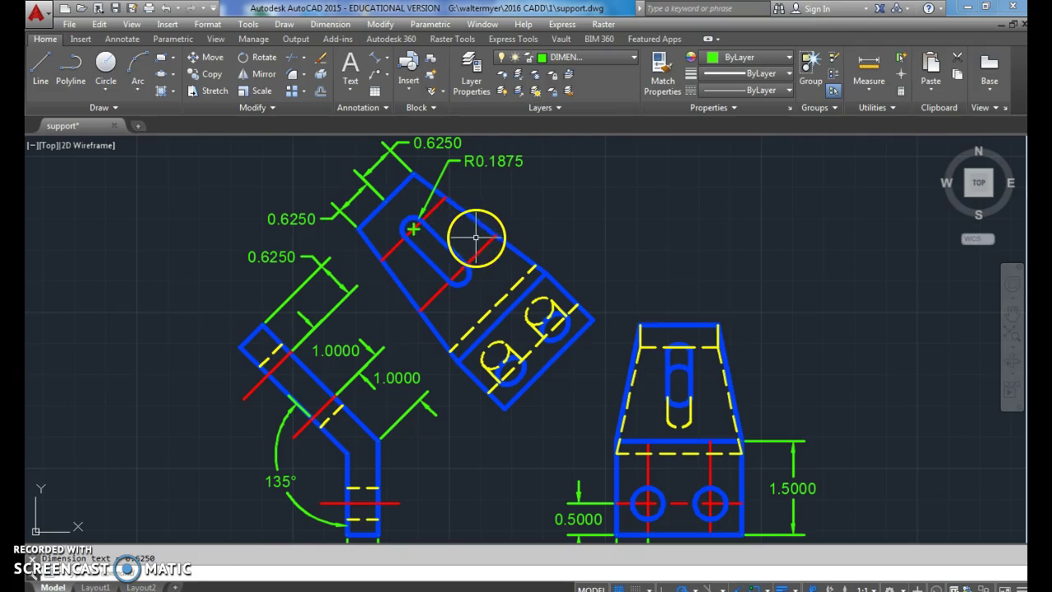
Step: Add a linear dimension for the front view's overall bottom width, placed below the hole-offset dimension
middle_drag(545, 245, 554, 275)
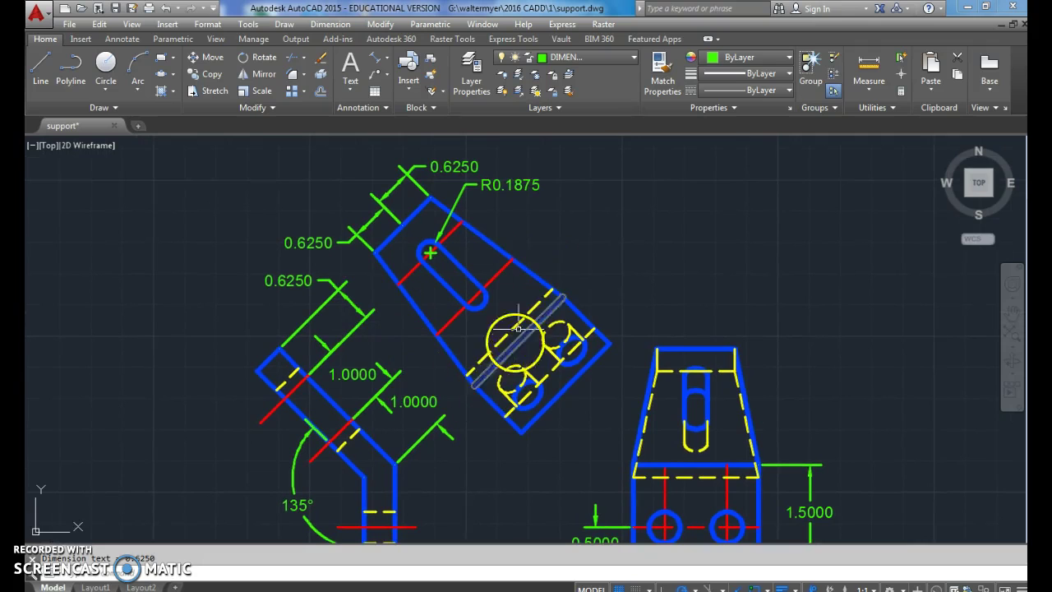
mouse_move(645, 313)
middle_down()
mouse_move(591, 271)
mouse_move(576, 220)
middle_up()
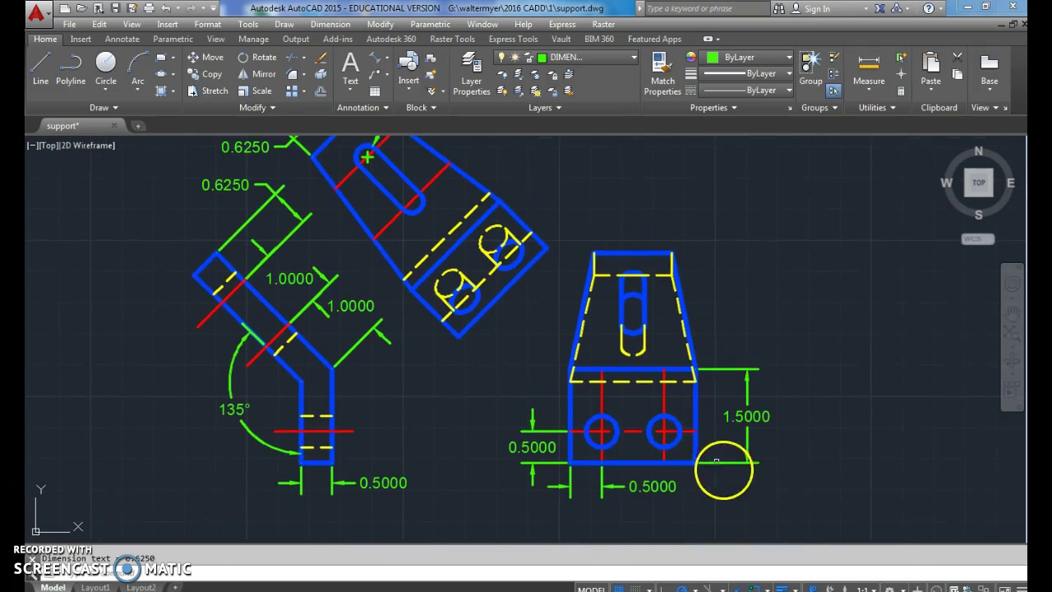
click(390, 60)
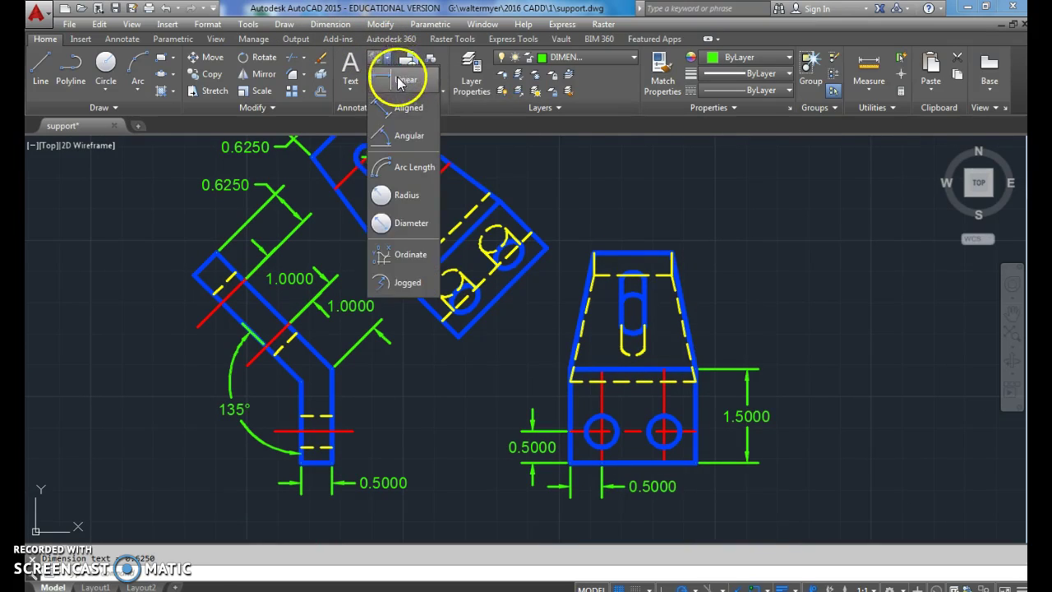
click(397, 80)
click(568, 463)
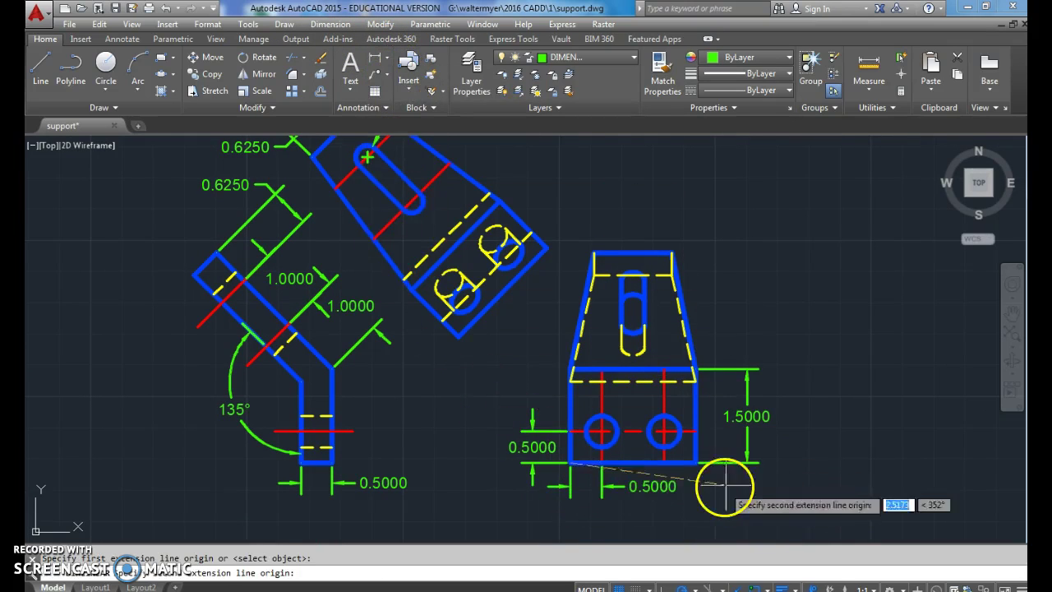
click(698, 463)
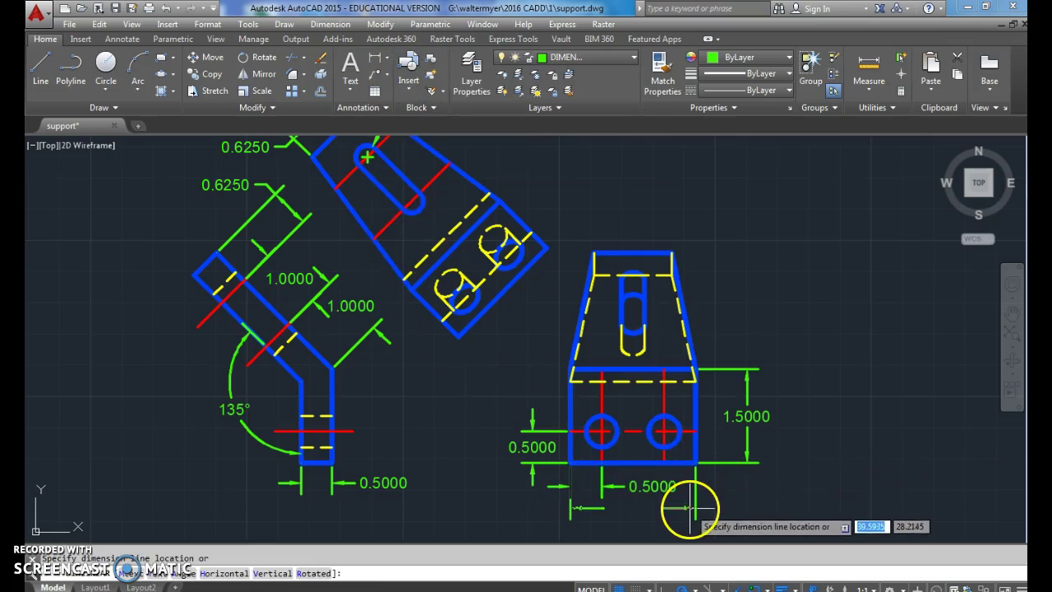
click(688, 509)
Step: Add a diameter dimension to the front view's left hole, with its text to the upper left outside the plate
click(383, 58)
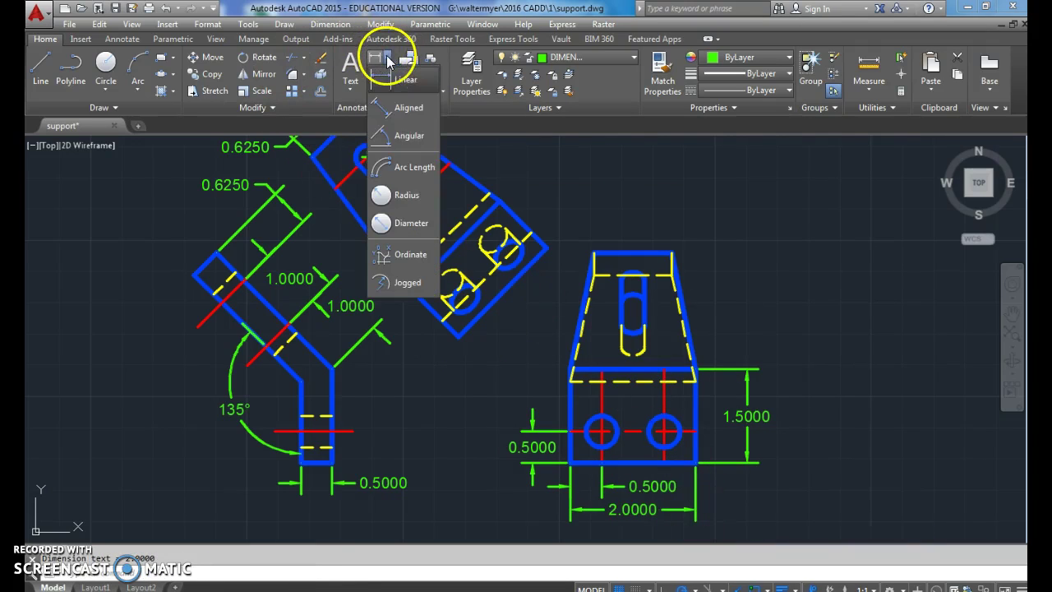
click(402, 221)
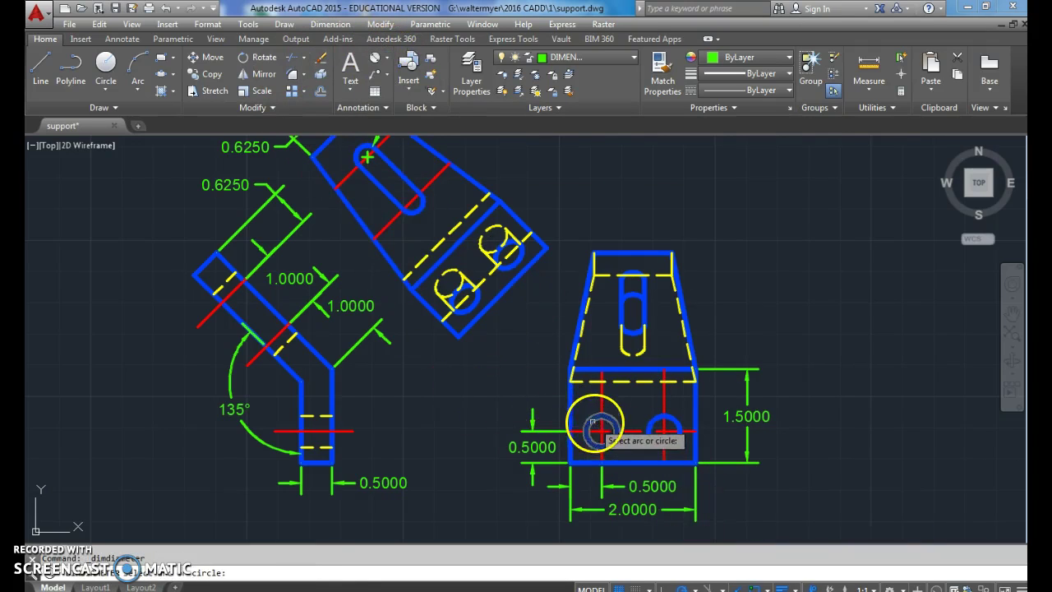
click(588, 421)
click(543, 393)
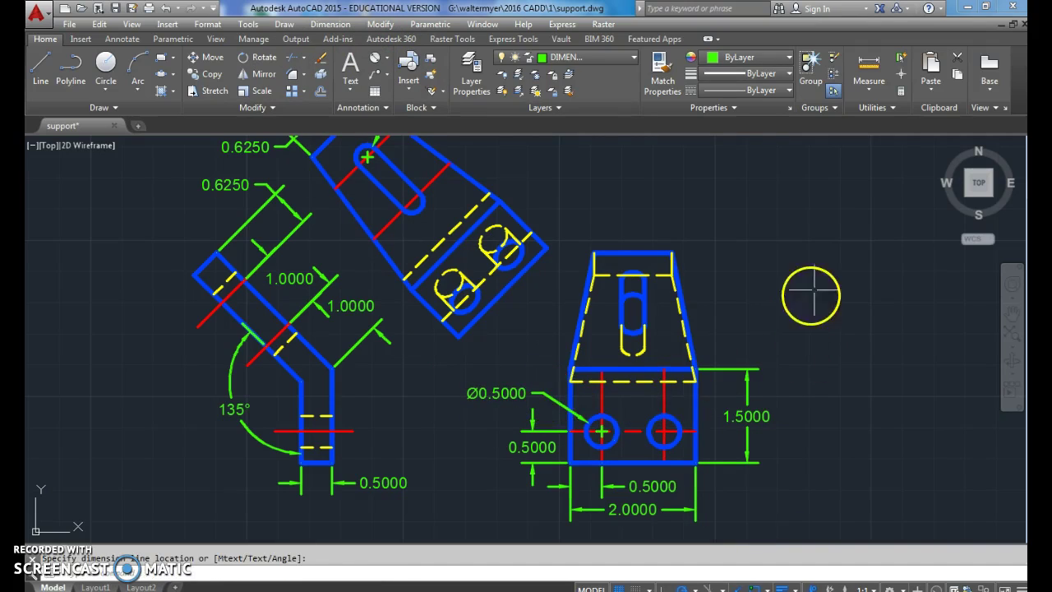
Step: Open Layout1, fit all three dimensioned views inside the viewport and return to paper space
click(96, 587)
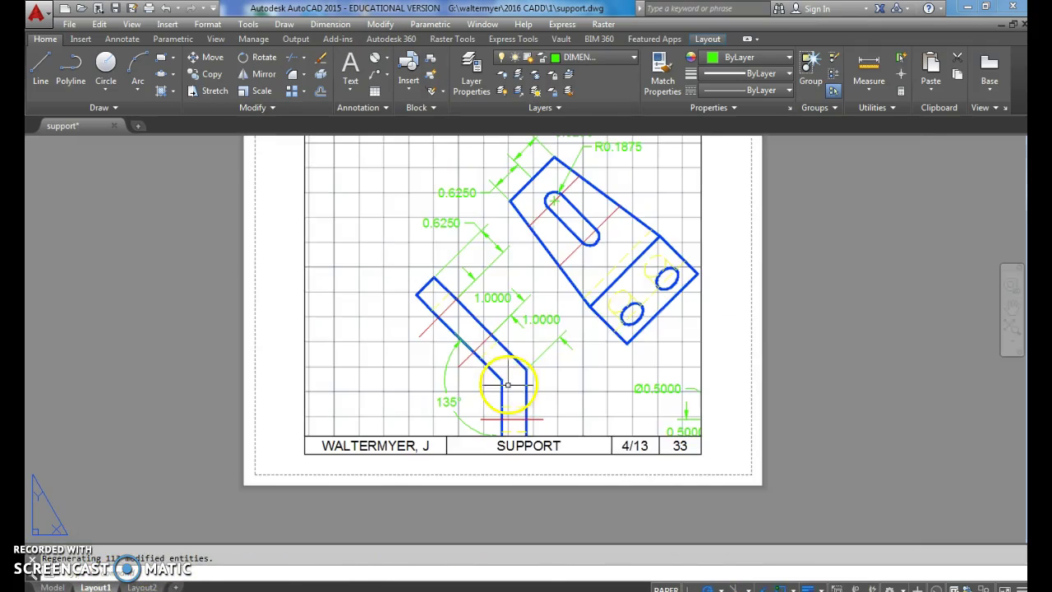
scroll(503, 363, down, 2)
double_click(563, 314)
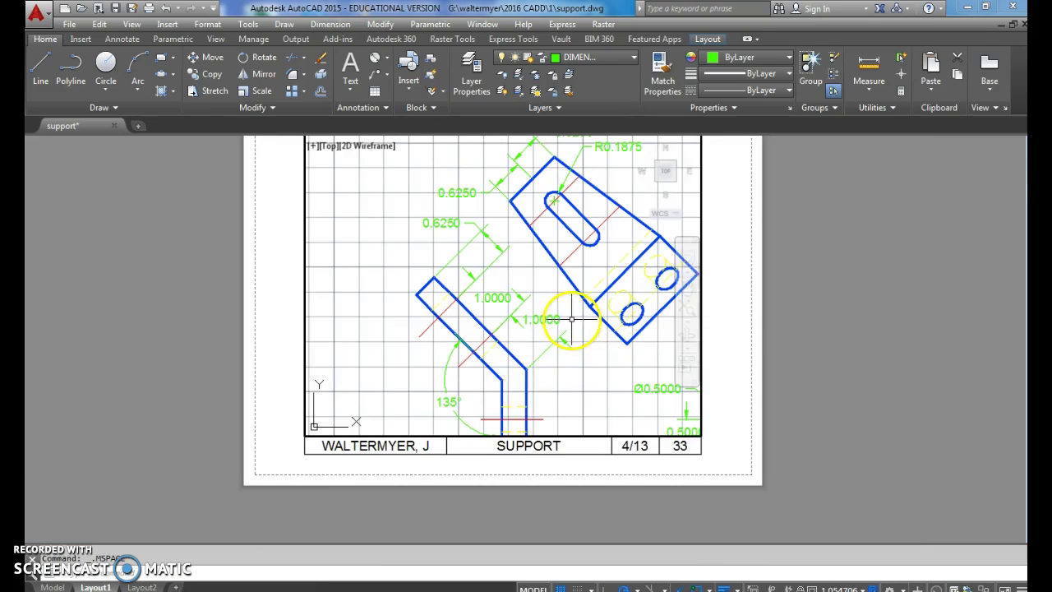
click(687, 314)
double_click(715, 275)
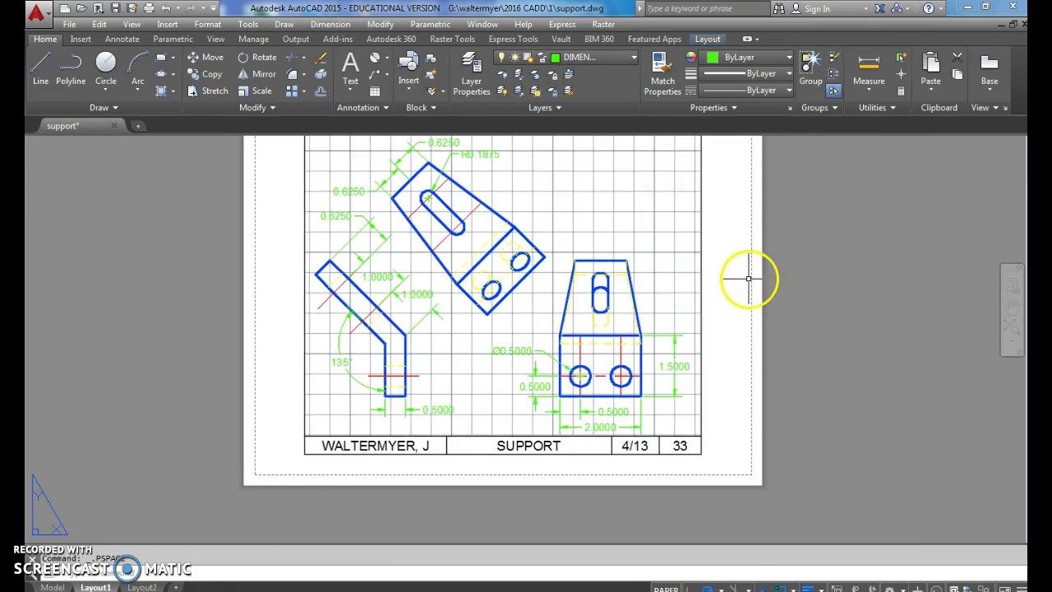
middle_drag(748, 278, 738, 325)
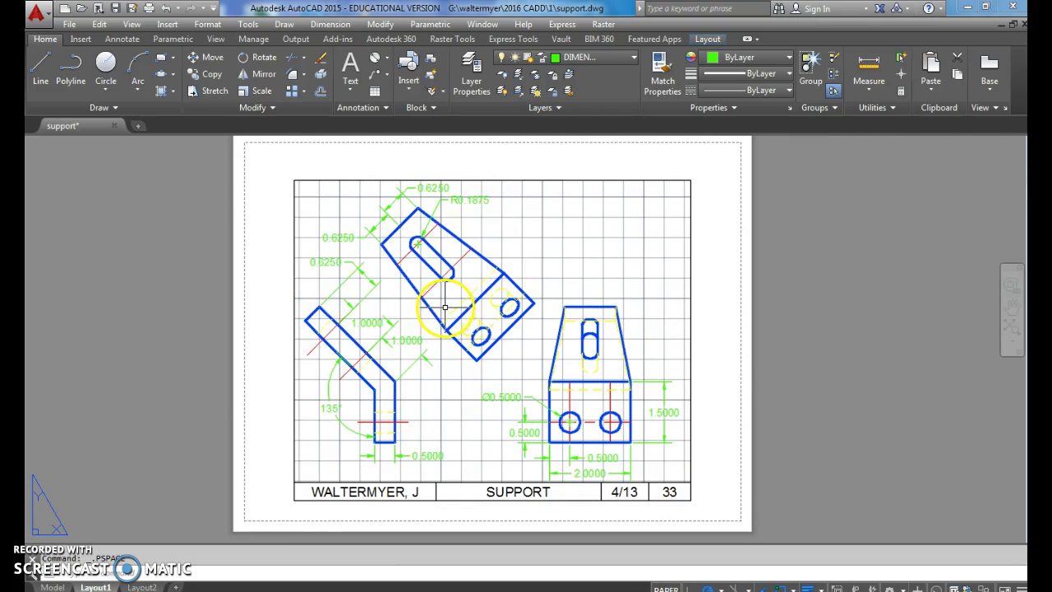